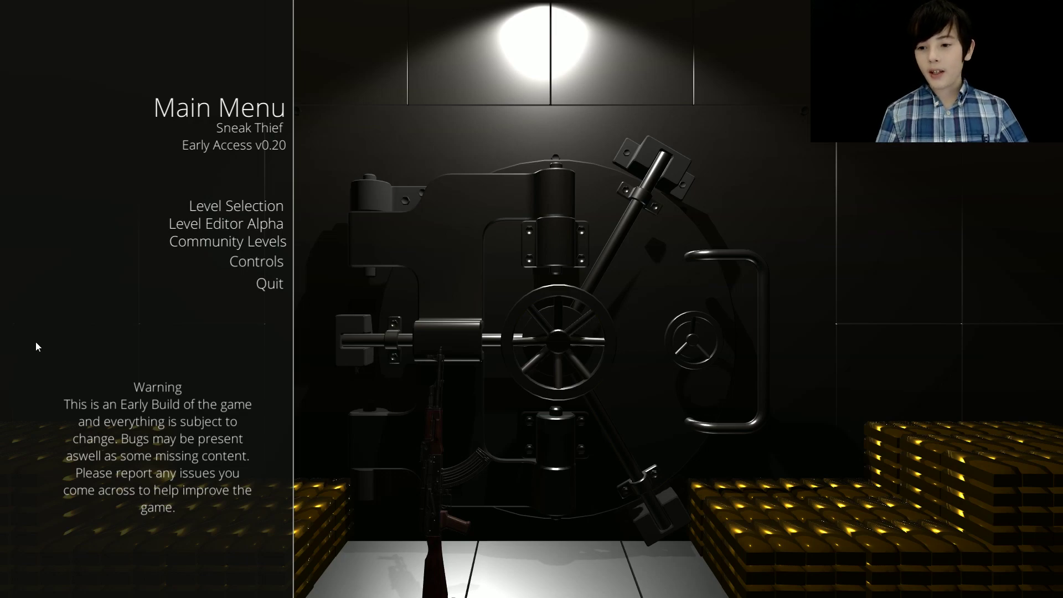
- Load the Home Invasion level from the Level Selection menu
{"action": "left_click", "coordinate": [233, 202]}
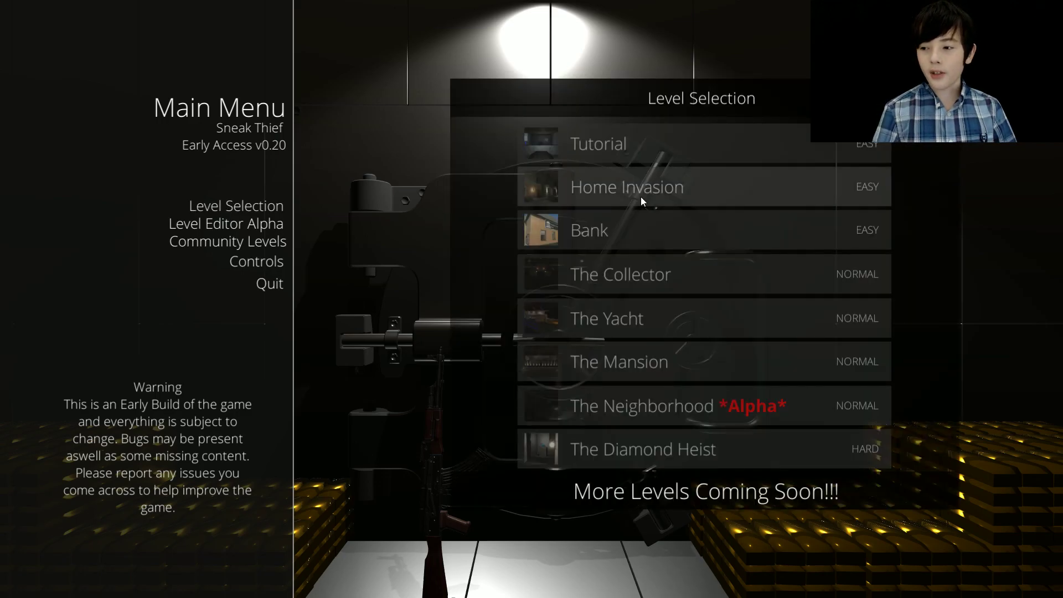
{"action": "left_click", "coordinate": [616, 186]}
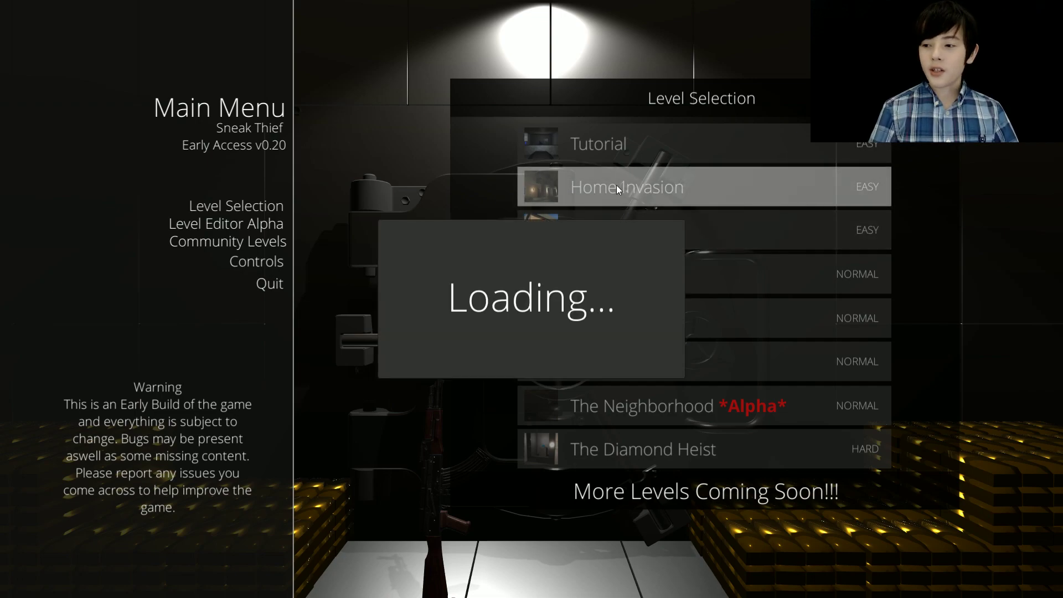
- Walk past the front door along the side wall and open the electrical box
{"action": "key", "text": "w"}
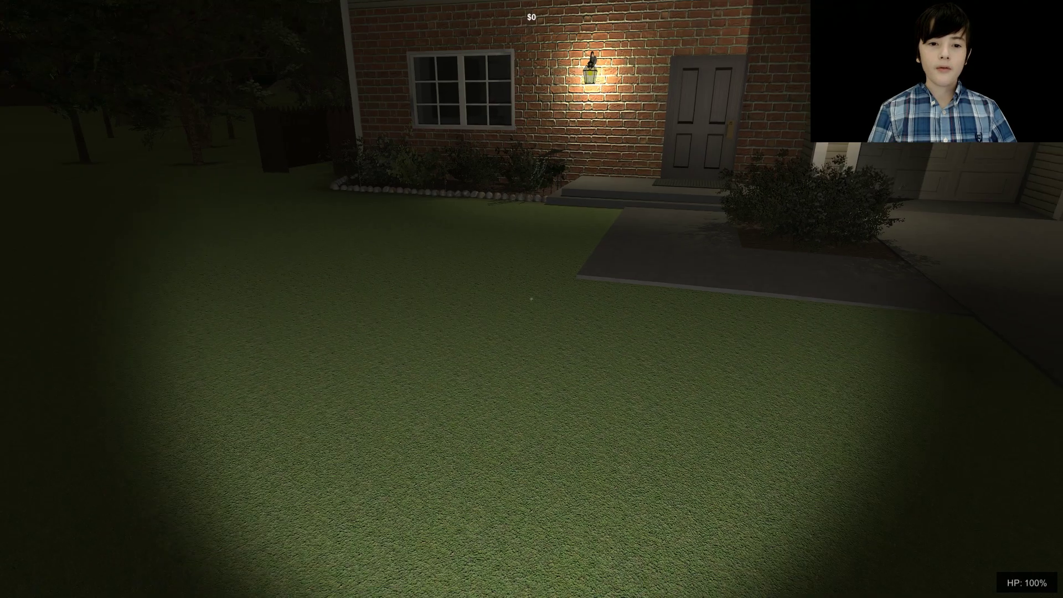
{"action": "key", "text": "w"}
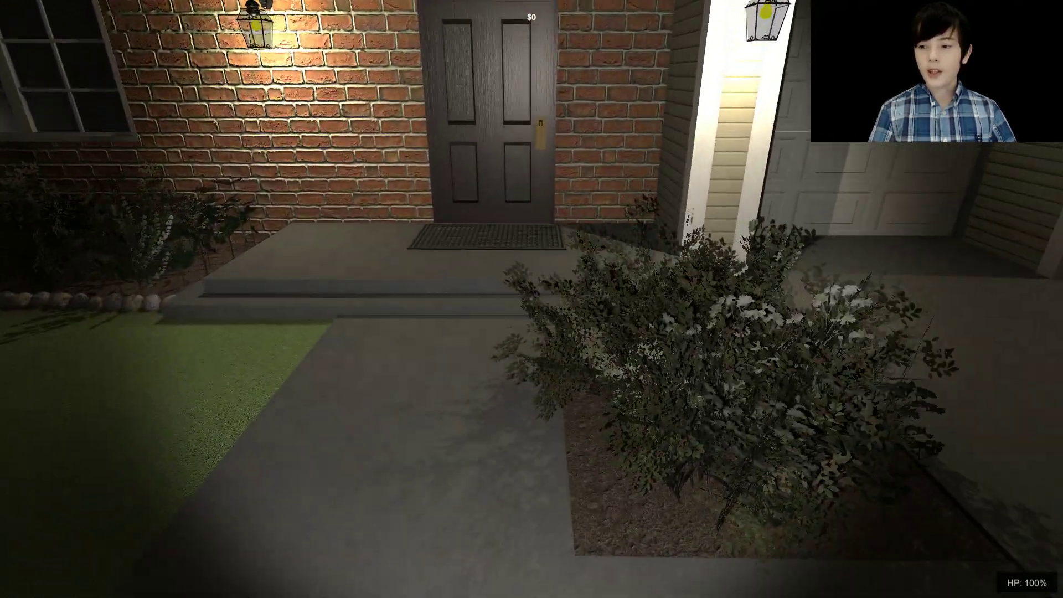
{"action": "key", "text": "w"}
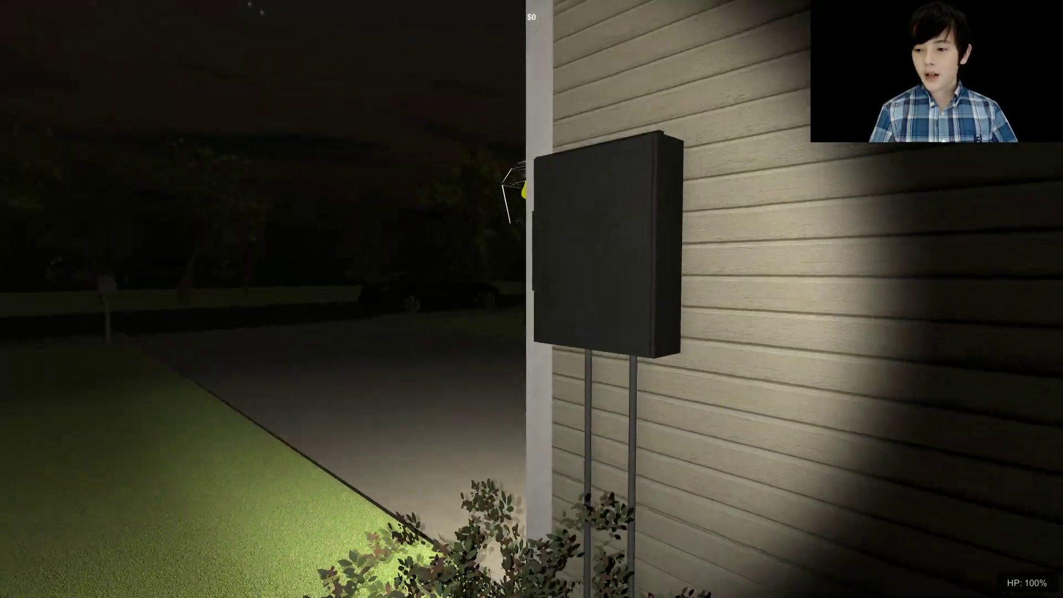
{"action": "key", "text": "e"}
{"action": "key", "text": "w"}
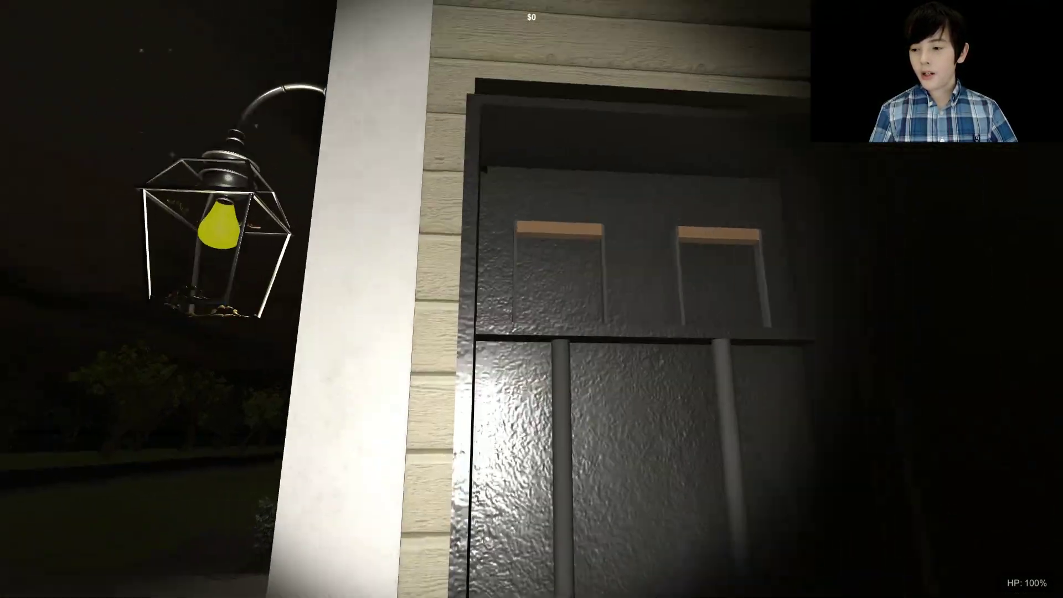
{"action": "key", "text": "s"}
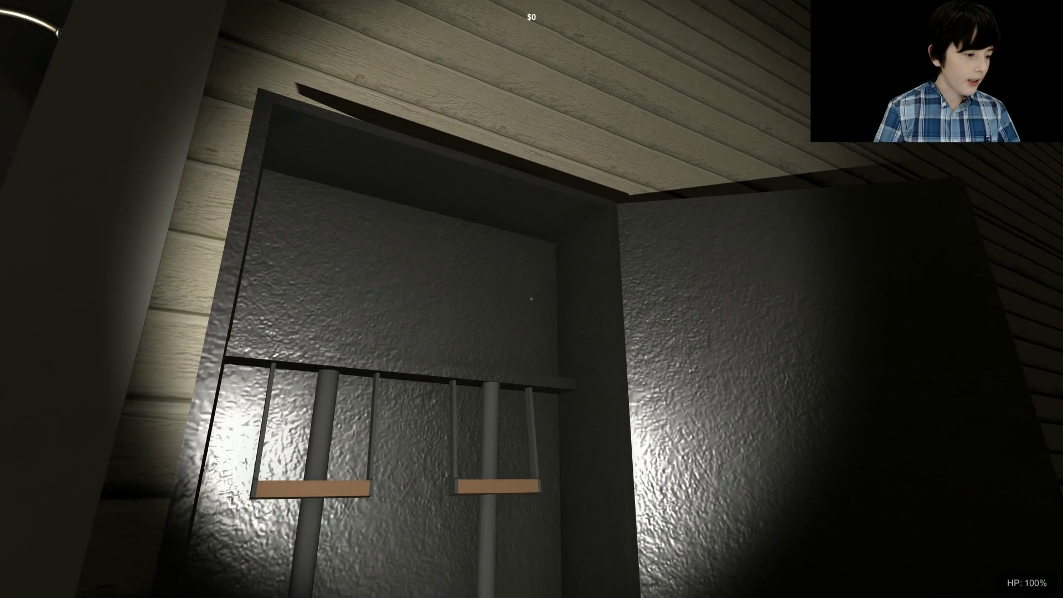
- Go through the garage and its inner door into the kitchen and down the hallway
{"action": "key", "text": "s"}
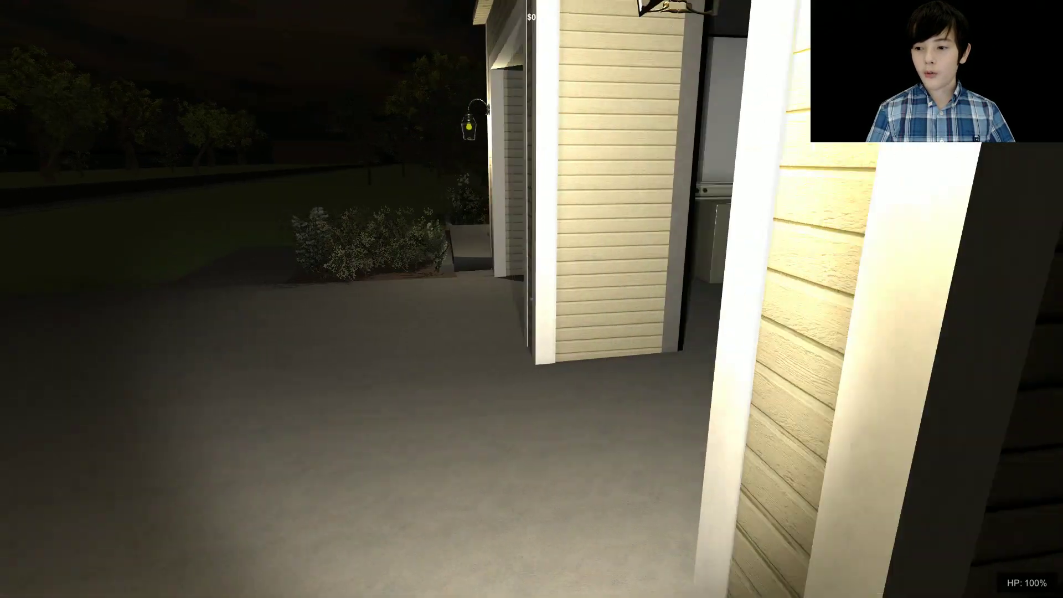
{"action": "key", "text": "w"}
{"action": "key", "text": "w"}
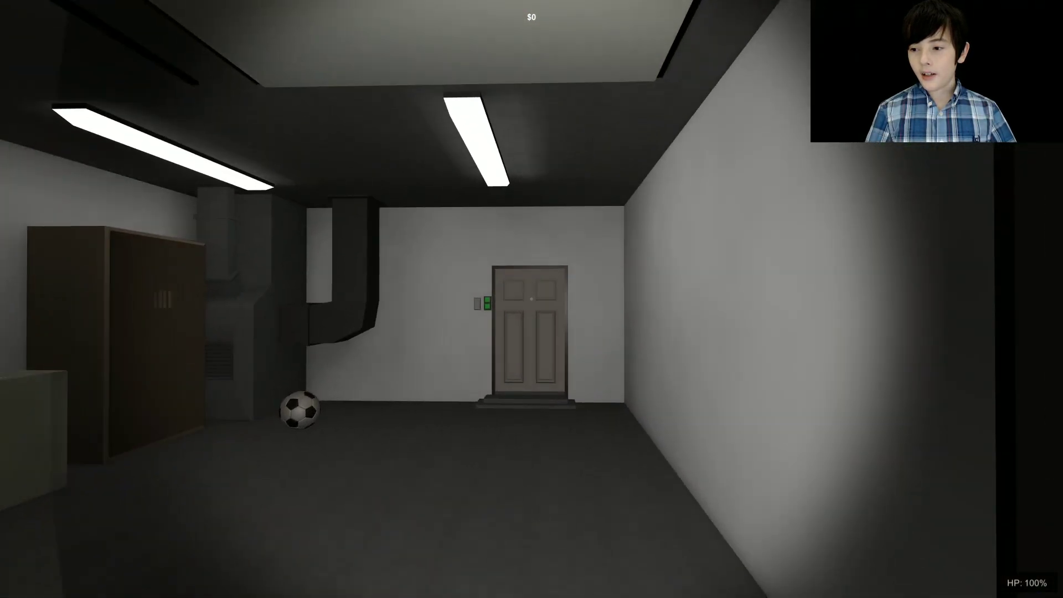
{"action": "key", "text": "w"}
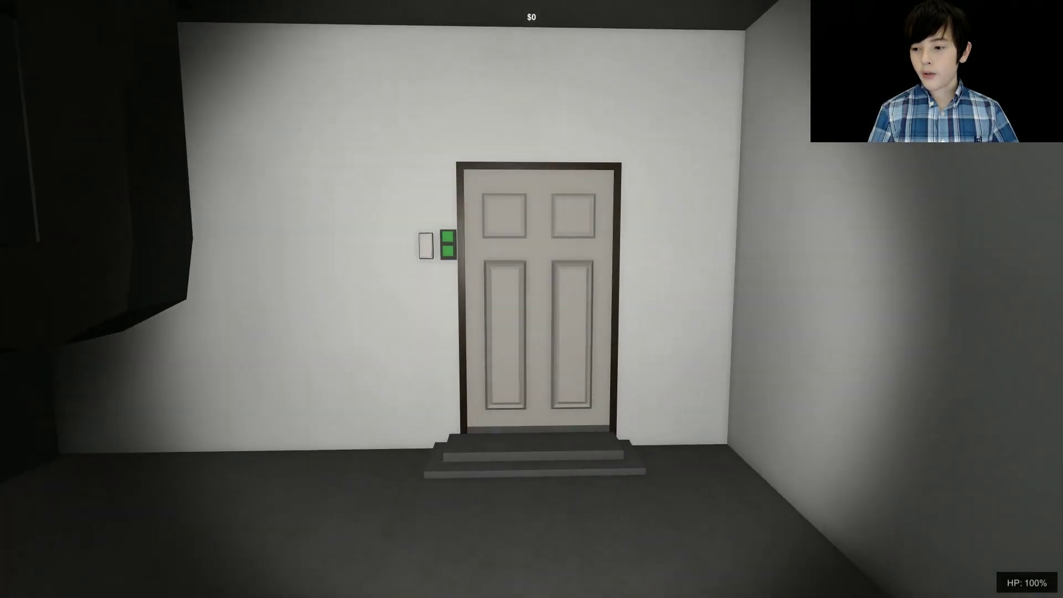
{"action": "key", "text": "s"}
{"action": "key", "text": "w"}
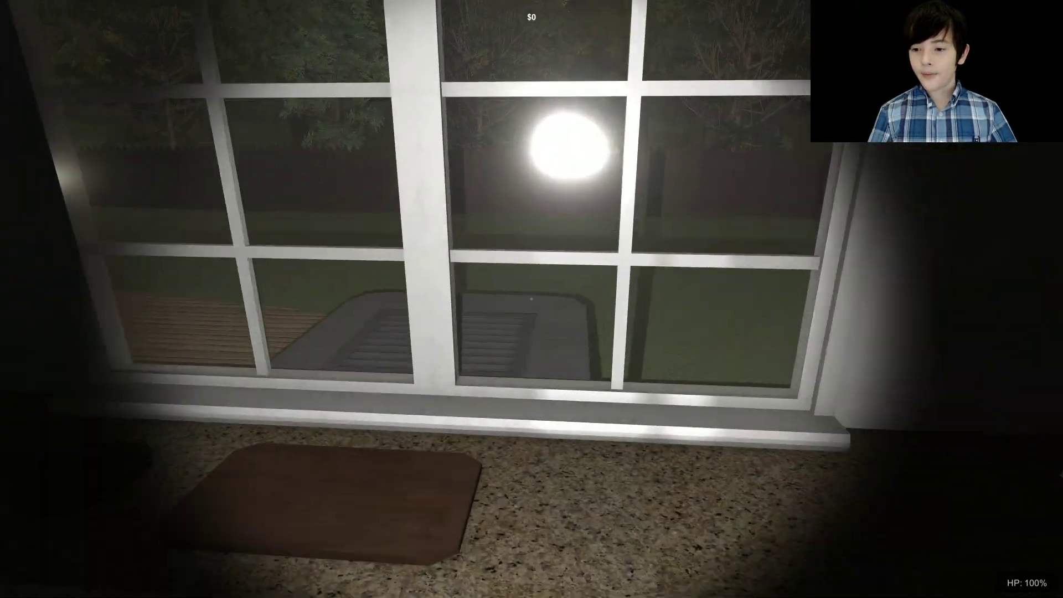
{"action": "key", "text": "w"}
- Steal the hallway paintings and the lantern on the dining table
{"action": "left_click", "coordinate": [531, 299]}
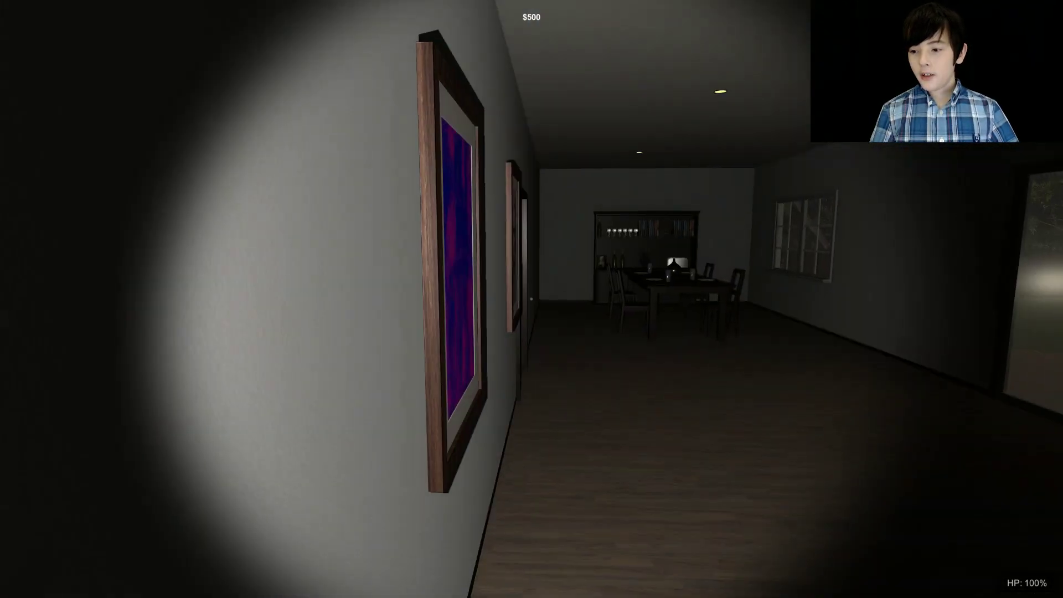
{"action": "key", "text": "w"}
{"action": "key", "text": "w"}
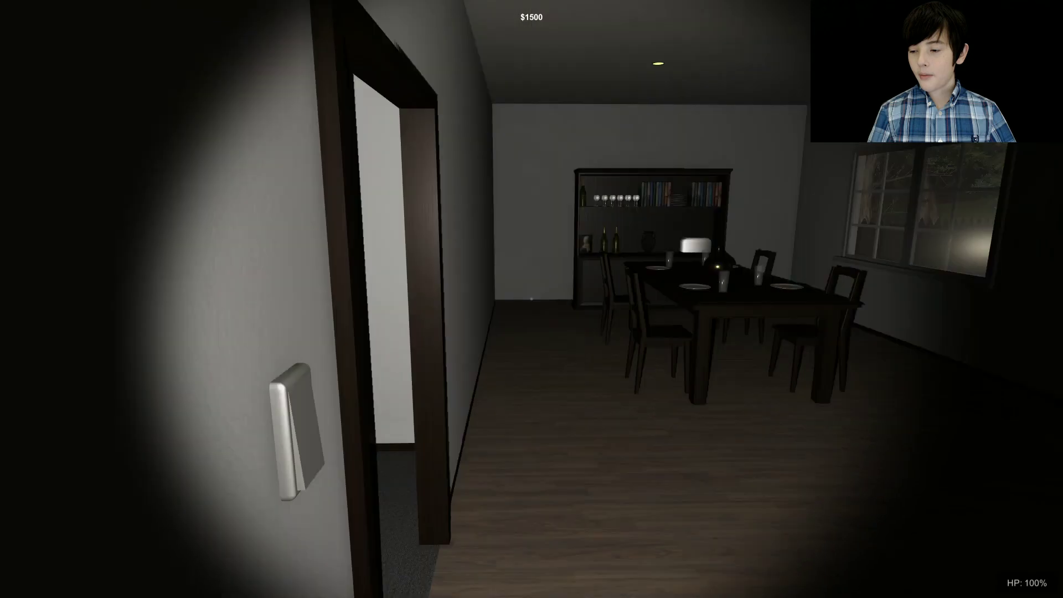
{"action": "key", "text": "w"}
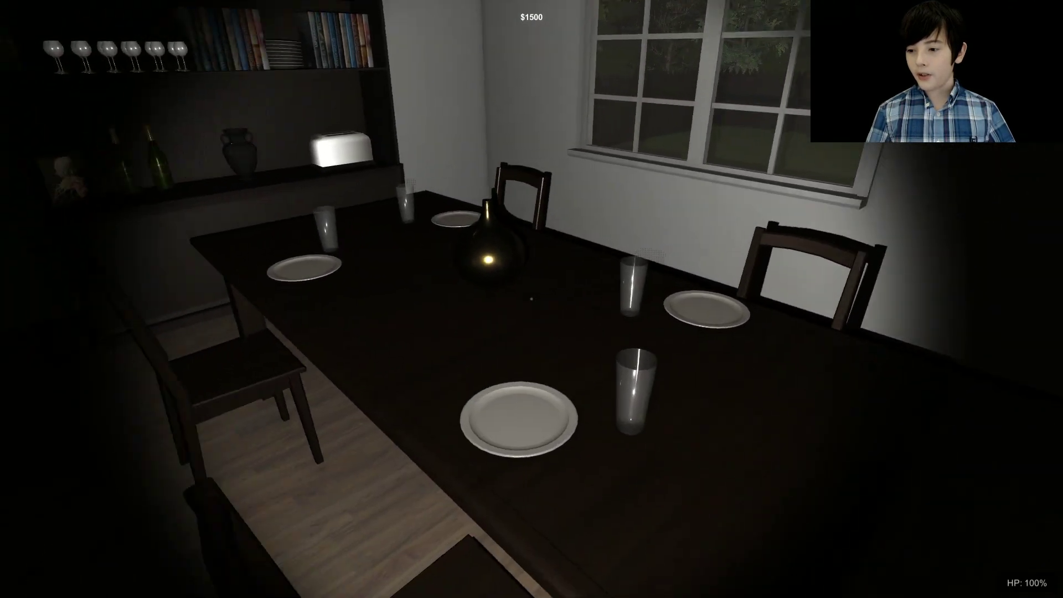
{"action": "left_click", "coordinate": [531, 299]}
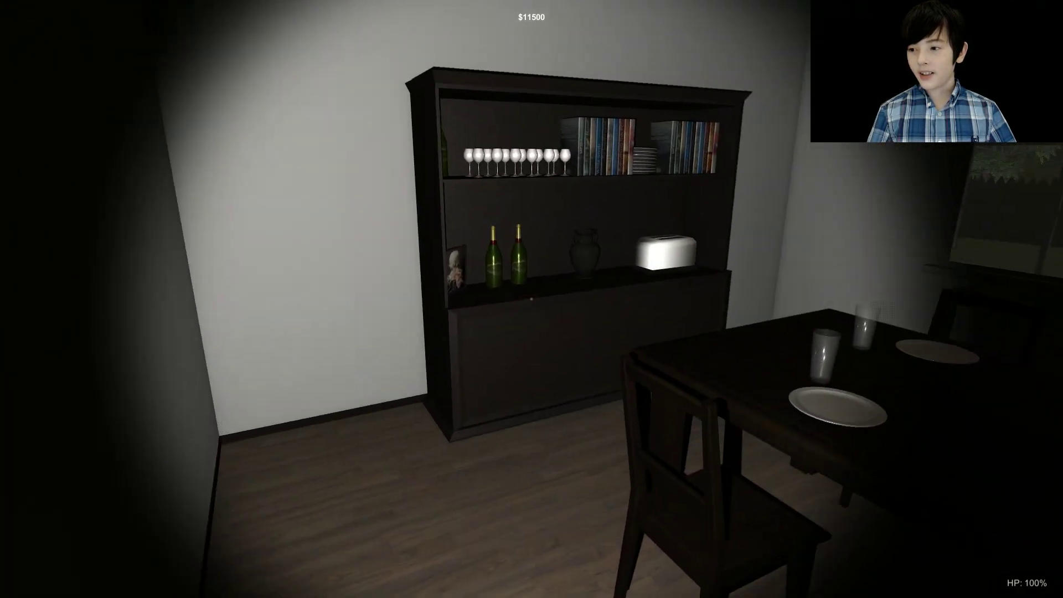
- Take the wine bottle from the shelf, then flee down the hallway from the armed homeowner
{"action": "key", "text": "w"}
{"action": "key", "text": "w"}
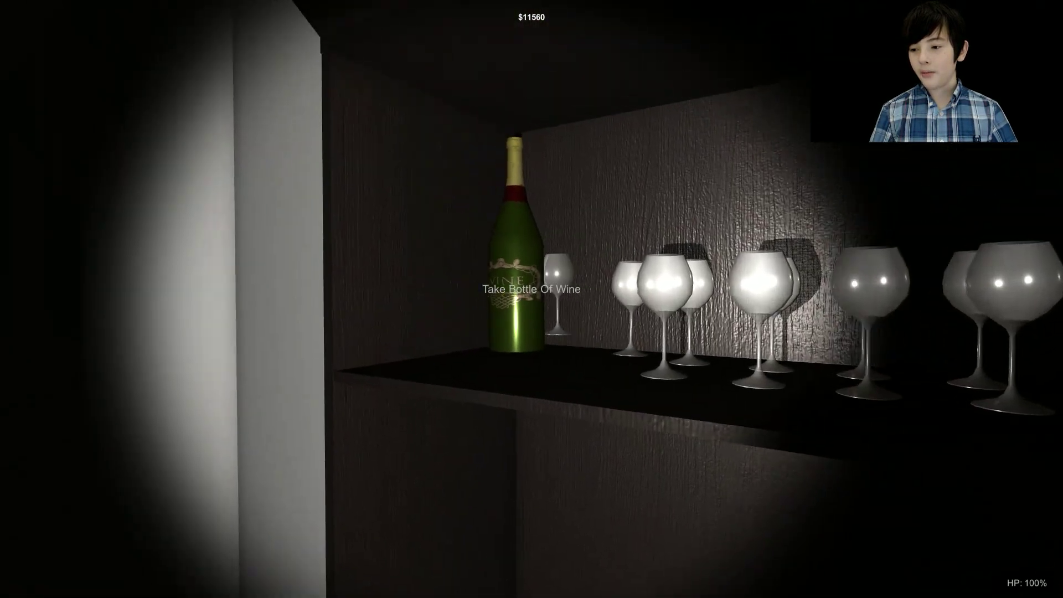
{"action": "left_click", "coordinate": [532, 299]}
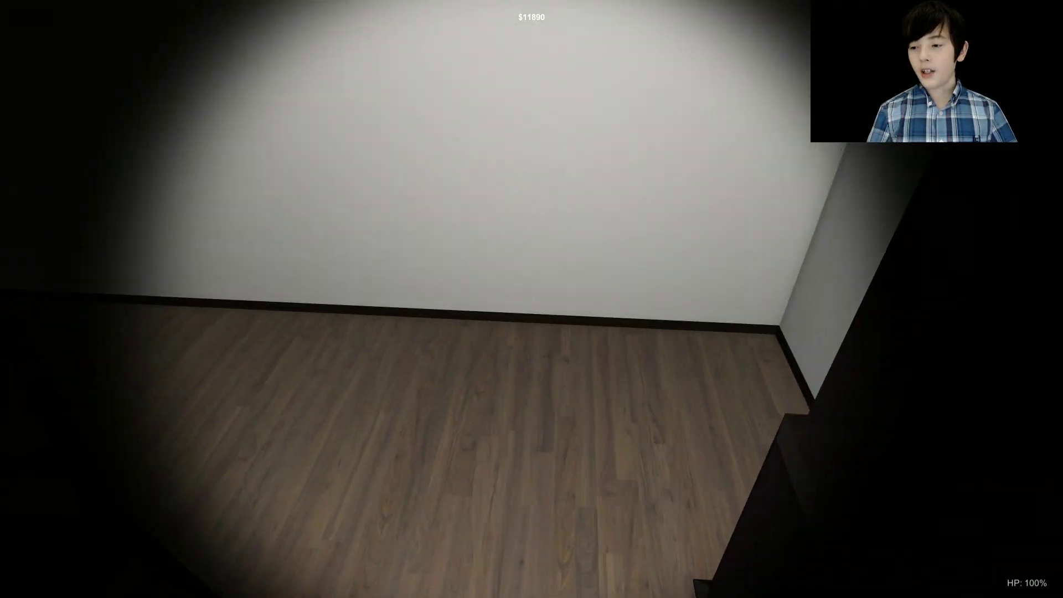
{"action": "key", "text": "w"}
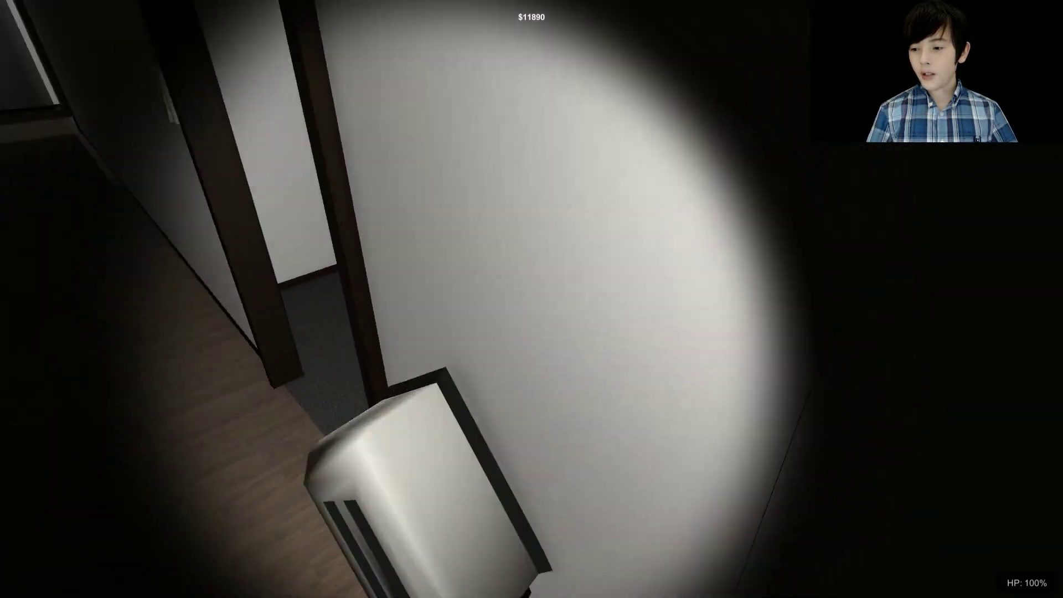
{"action": "key", "text": "w"}
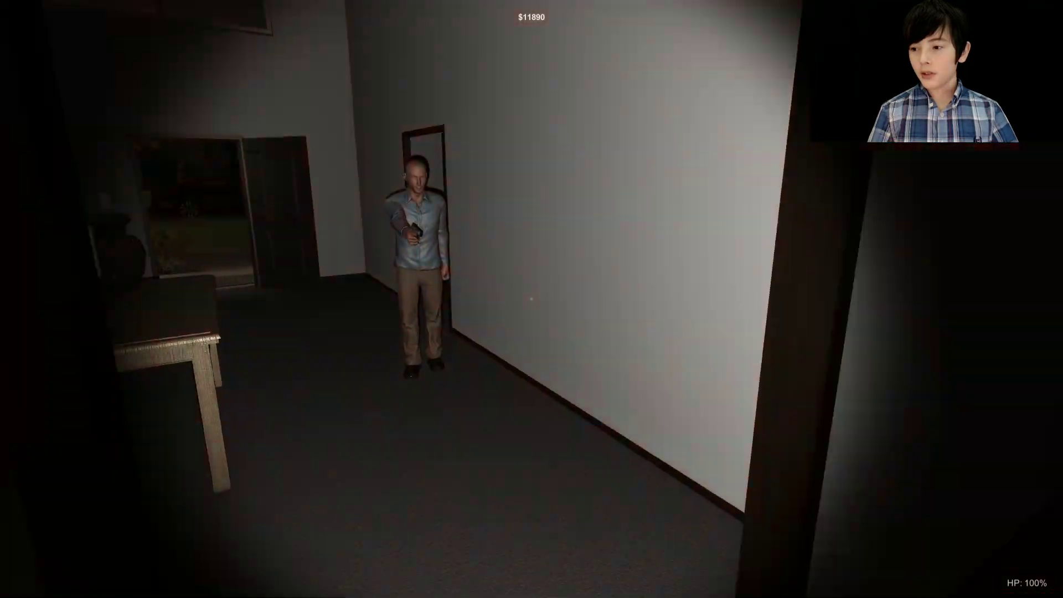
- Escape past the garage car, across the lawn and over the road
{"action": "key", "text": "w"}
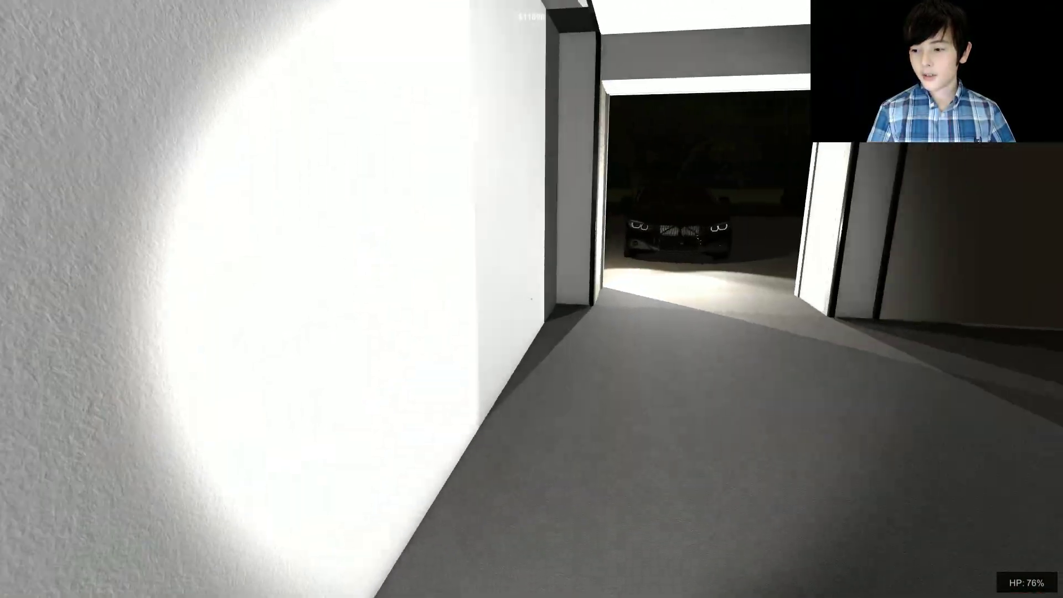
{"action": "key", "text": "w"}
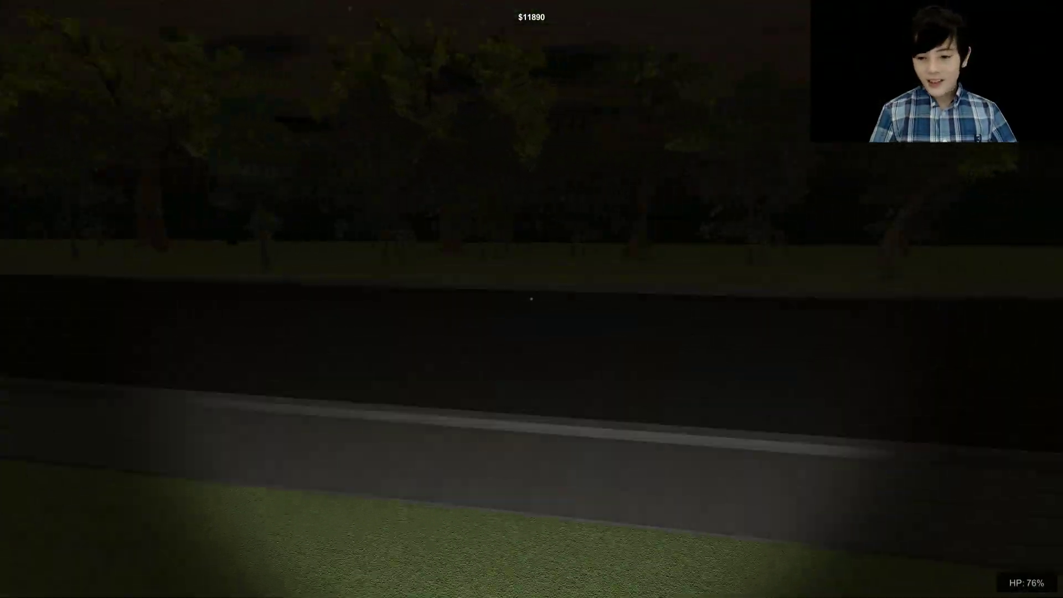
{"action": "key", "text": "w"}
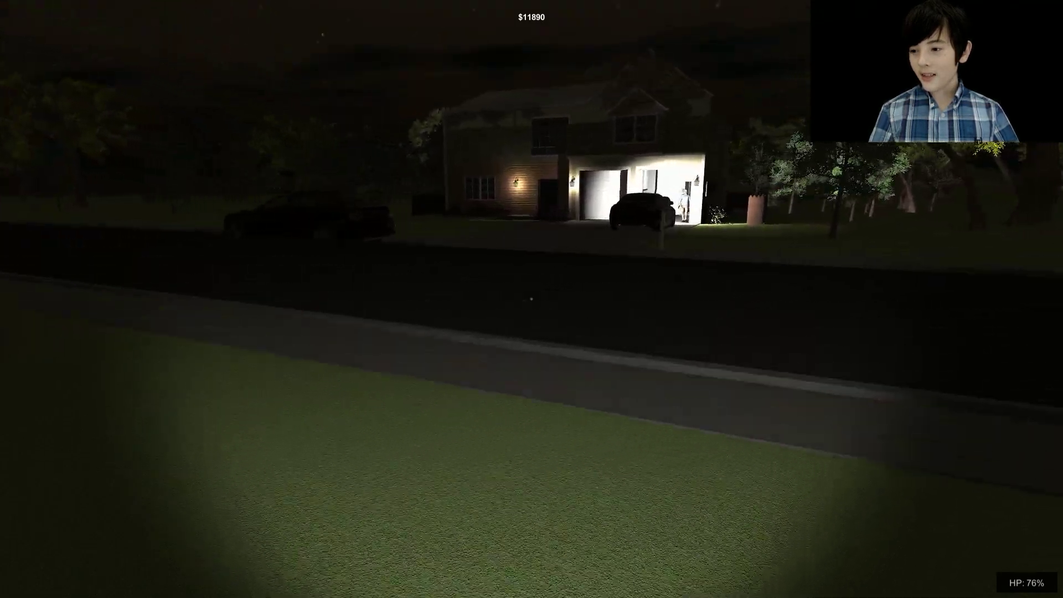
{"action": "key", "text": "w"}
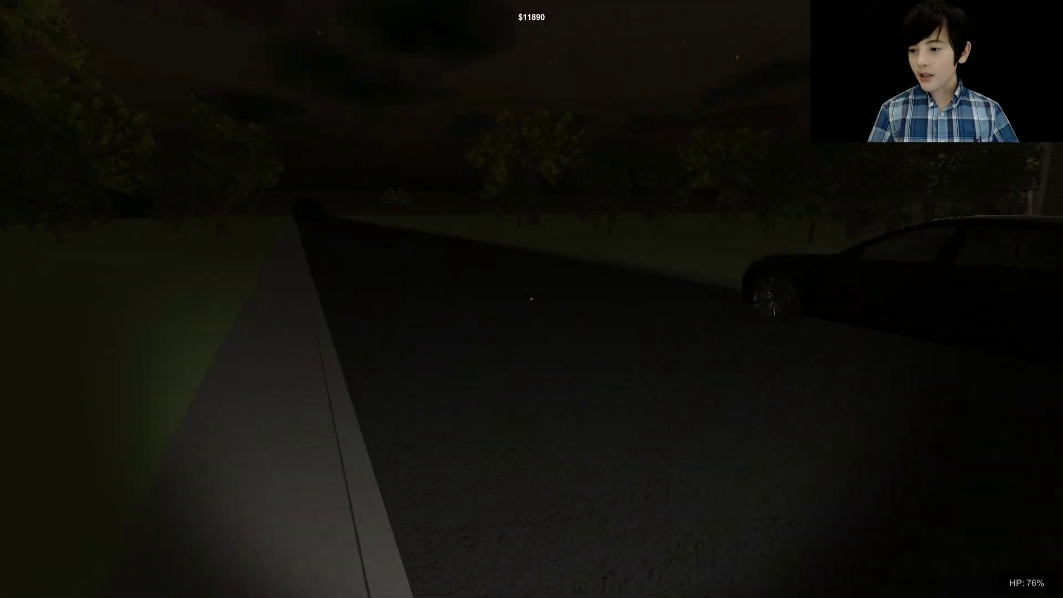
{"action": "key", "text": "w"}
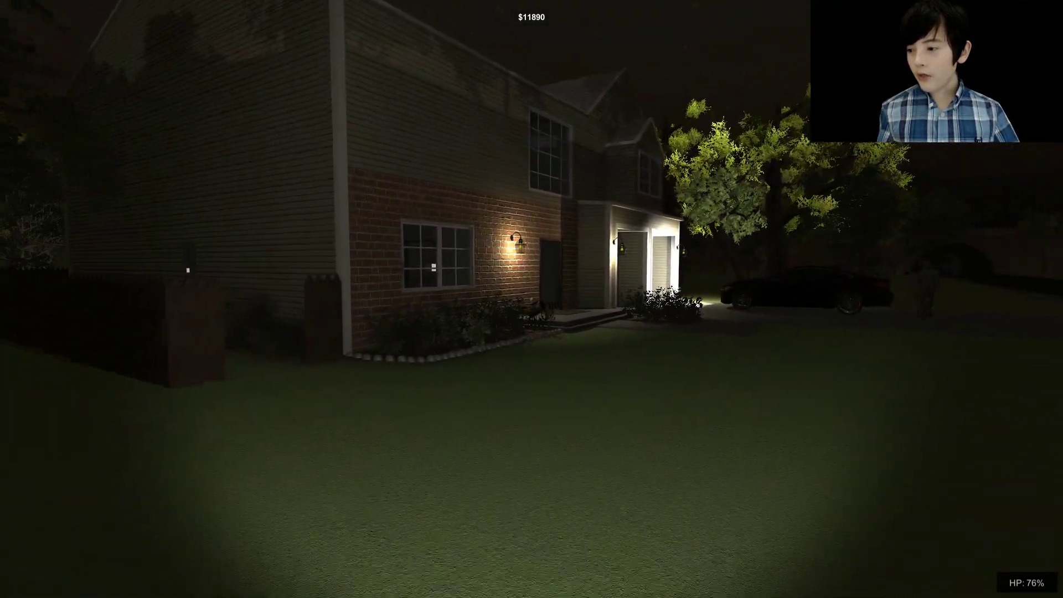
- Cut through the trees and across the grass back to the house driveway
{"action": "key", "text": "w"}
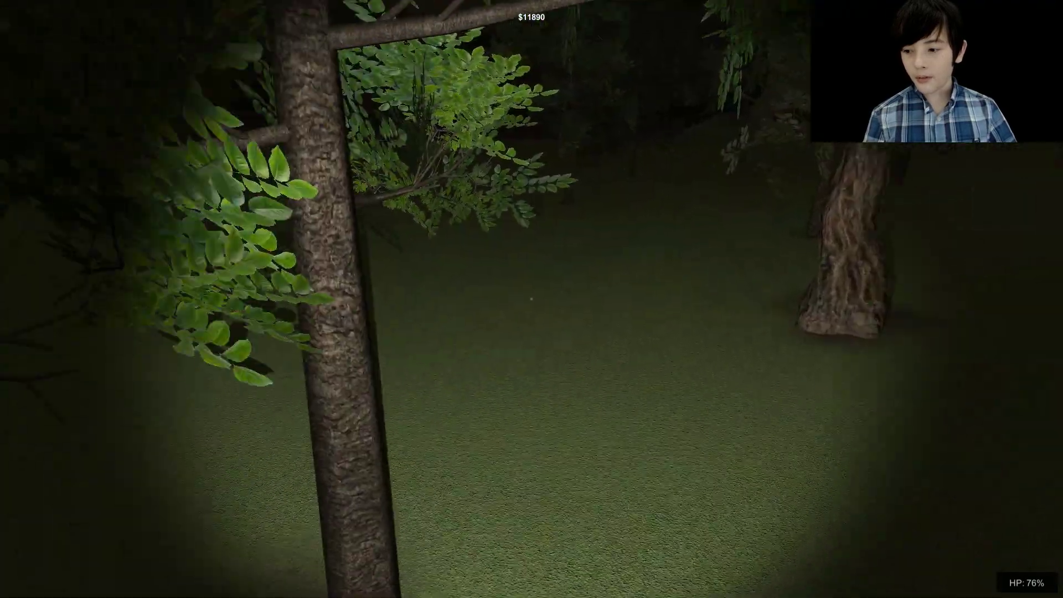
{"action": "key", "text": "w"}
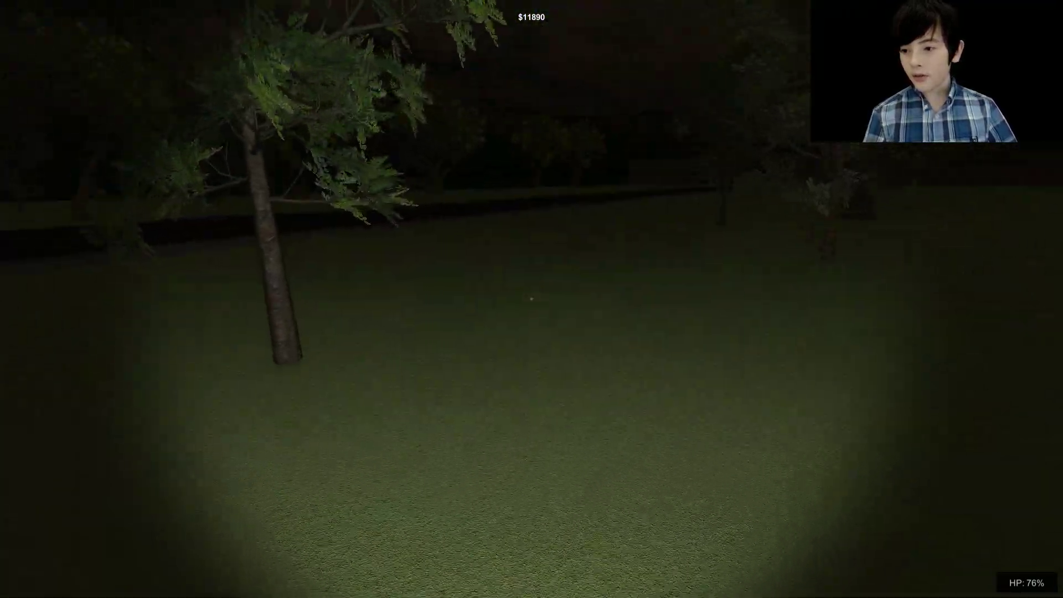
{"action": "key", "text": "w"}
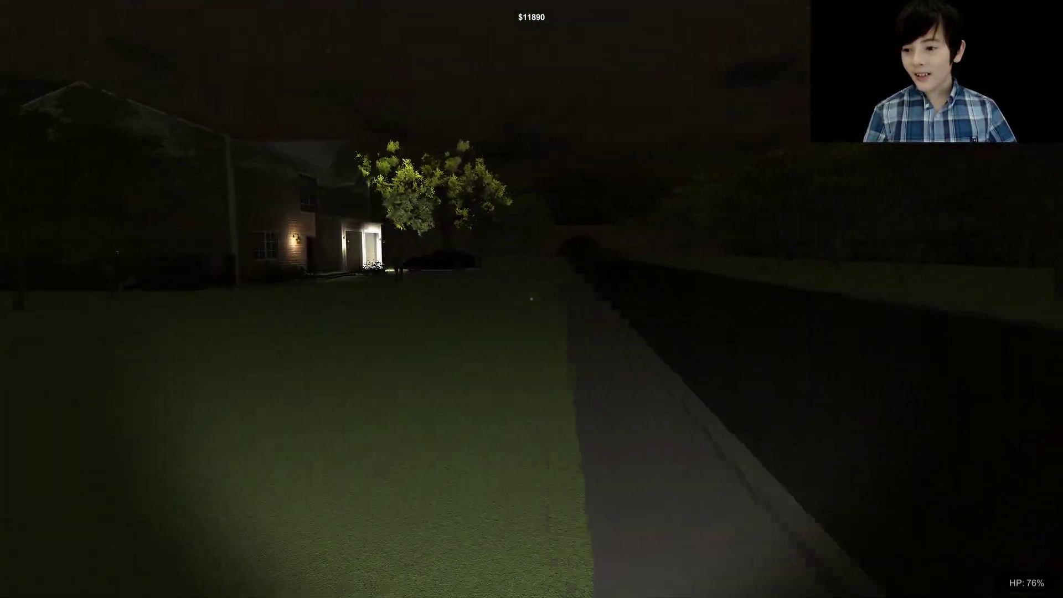
{"action": "key", "text": "w"}
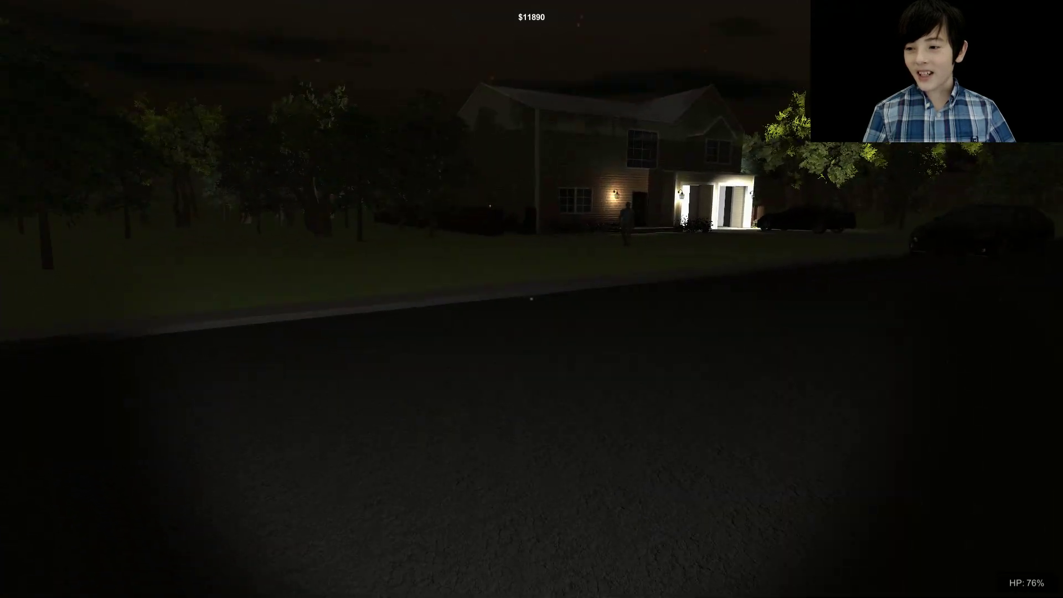
{"action": "key", "text": "w"}
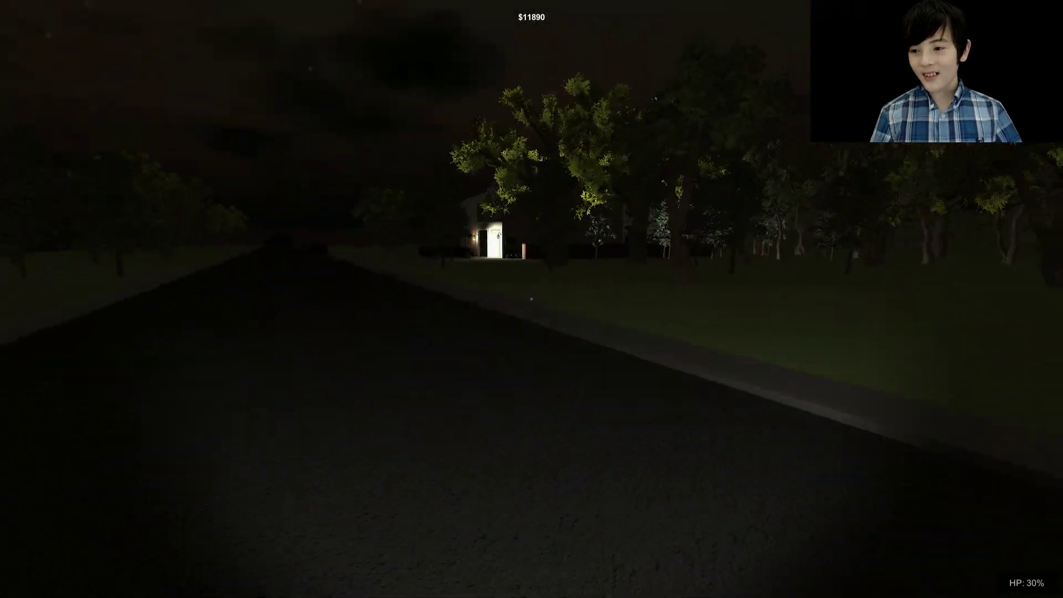
{"action": "key", "text": "w"}
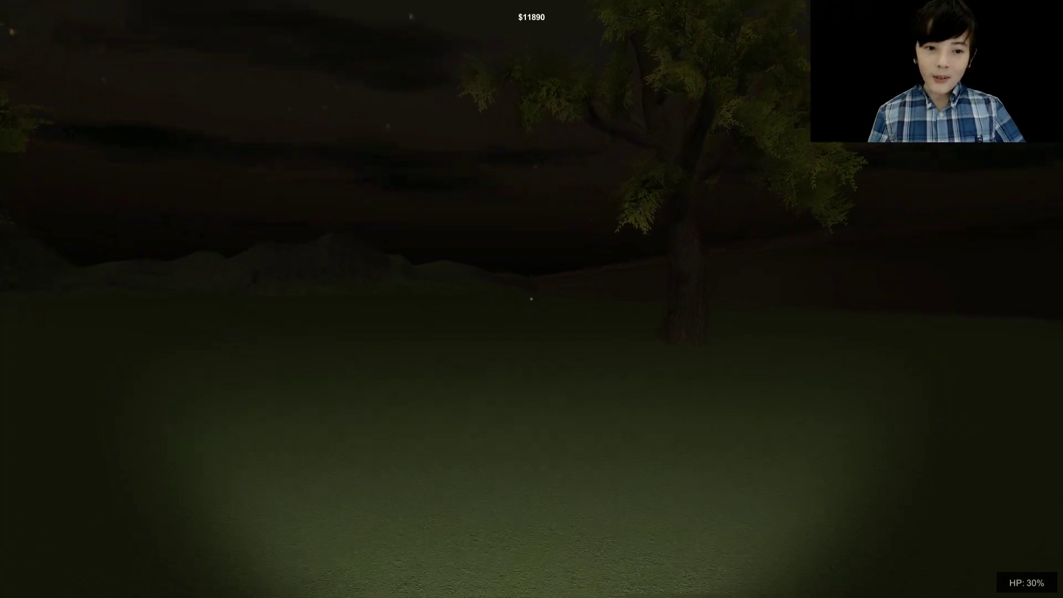
{"action": "key", "text": "w"}
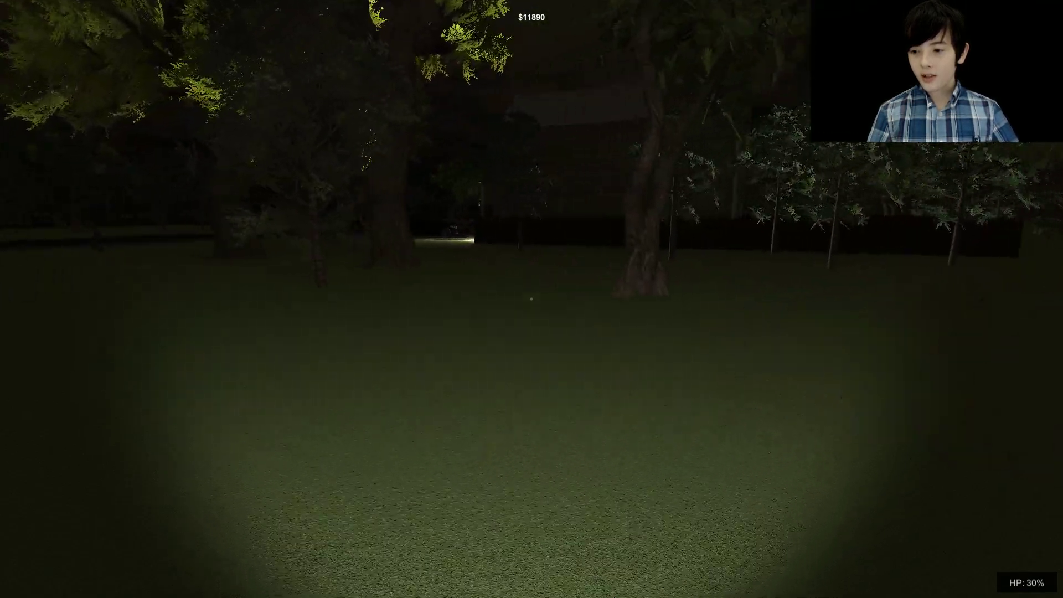
{"action": "key", "text": "w"}
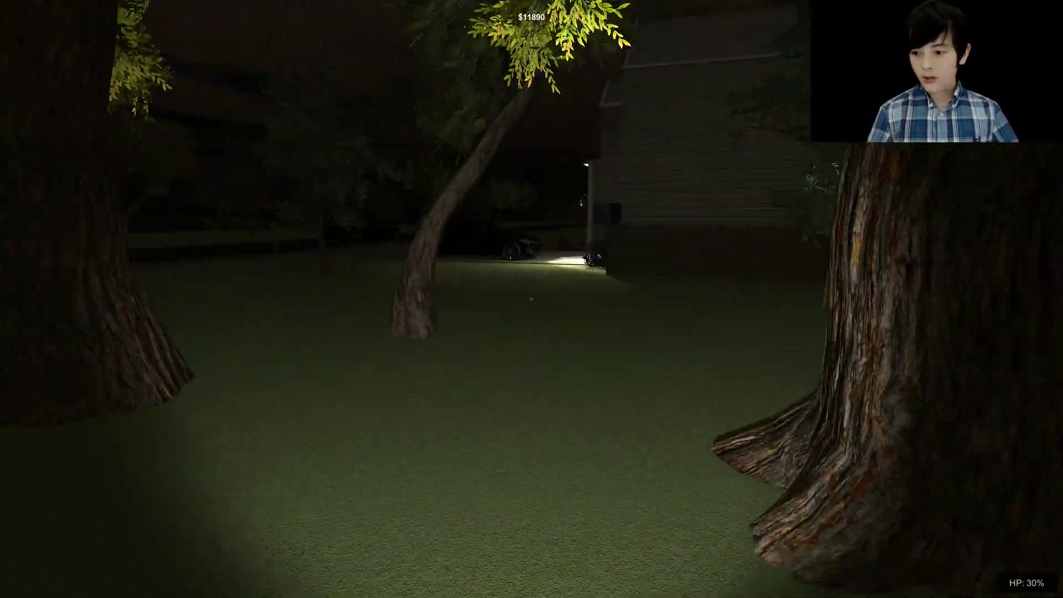
- Walk through the garage, kitchen and hallway, and steal the vase from the entrance-hall table
{"action": "key", "text": "w"}
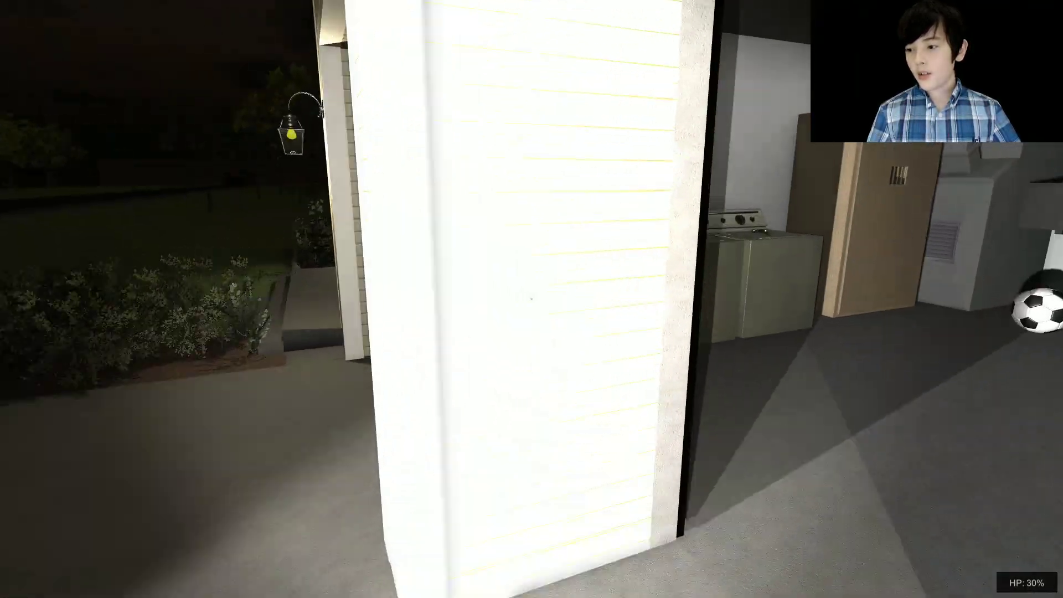
{"action": "key", "text": "w"}
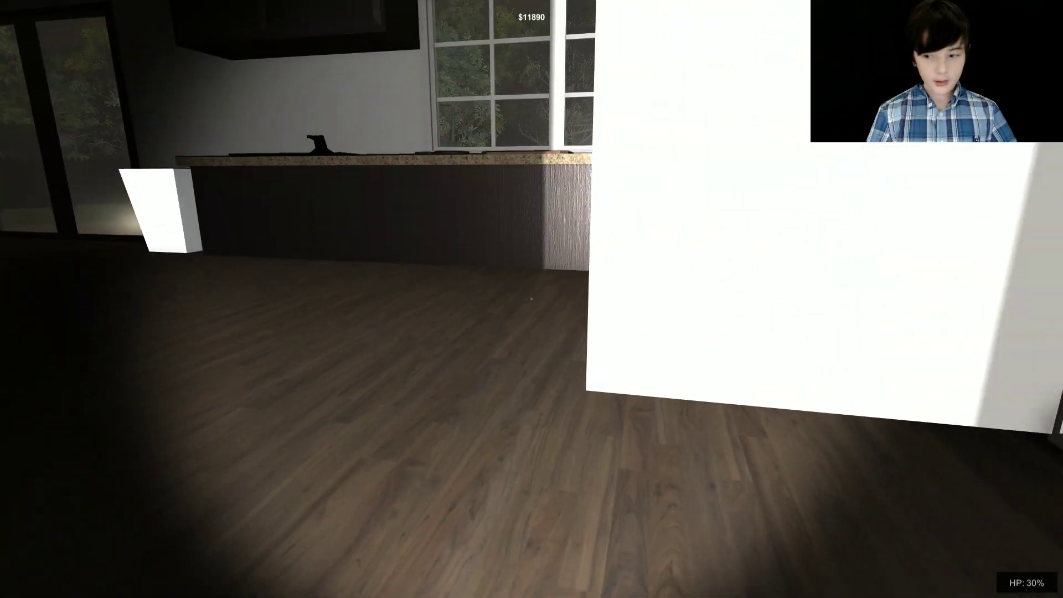
{"action": "key", "text": "w"}
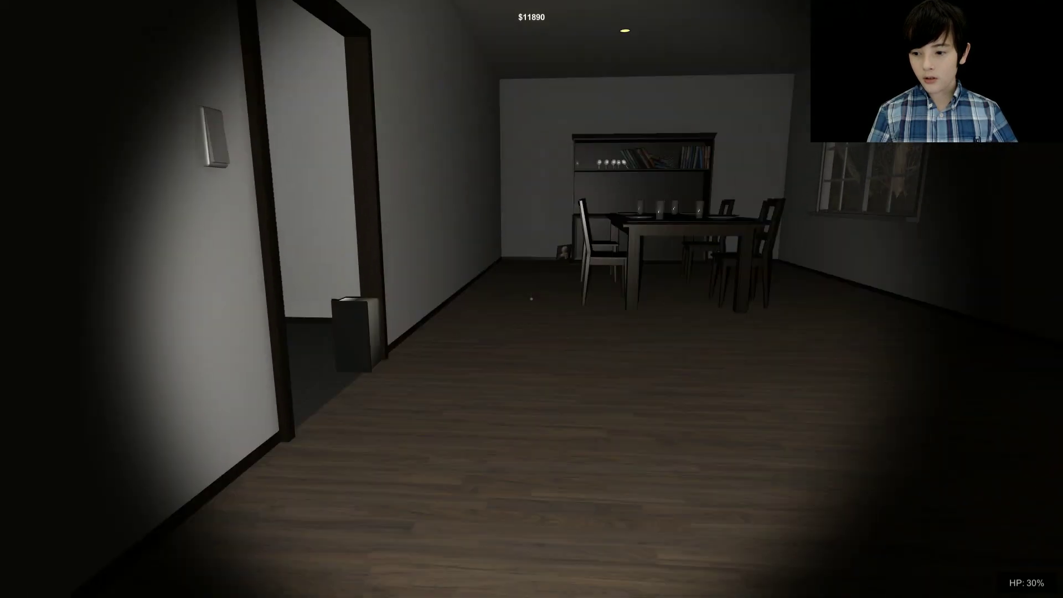
{"action": "key", "text": "w"}
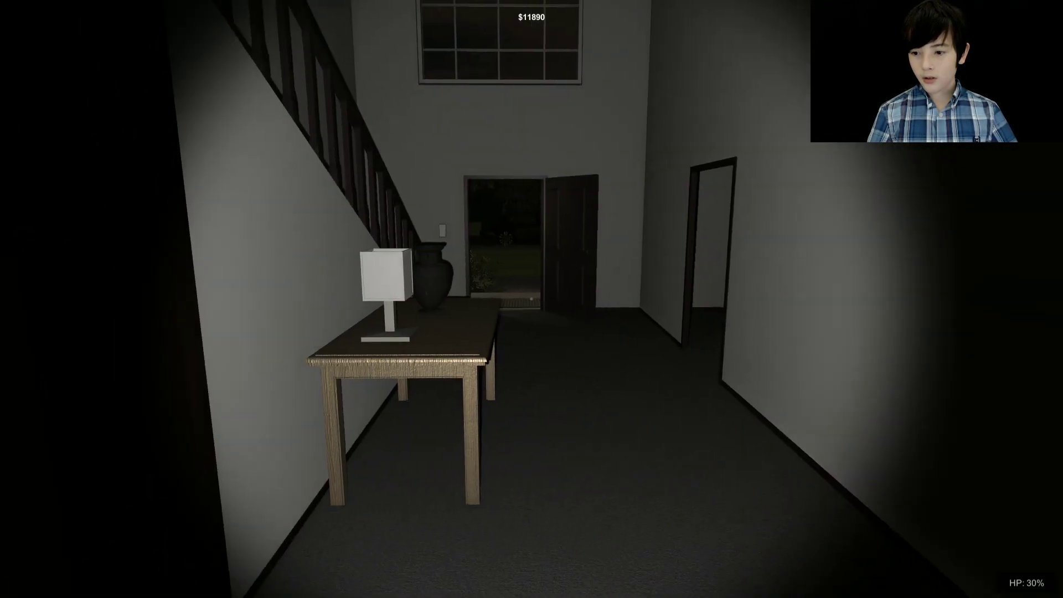
{"action": "key", "text": "e"}
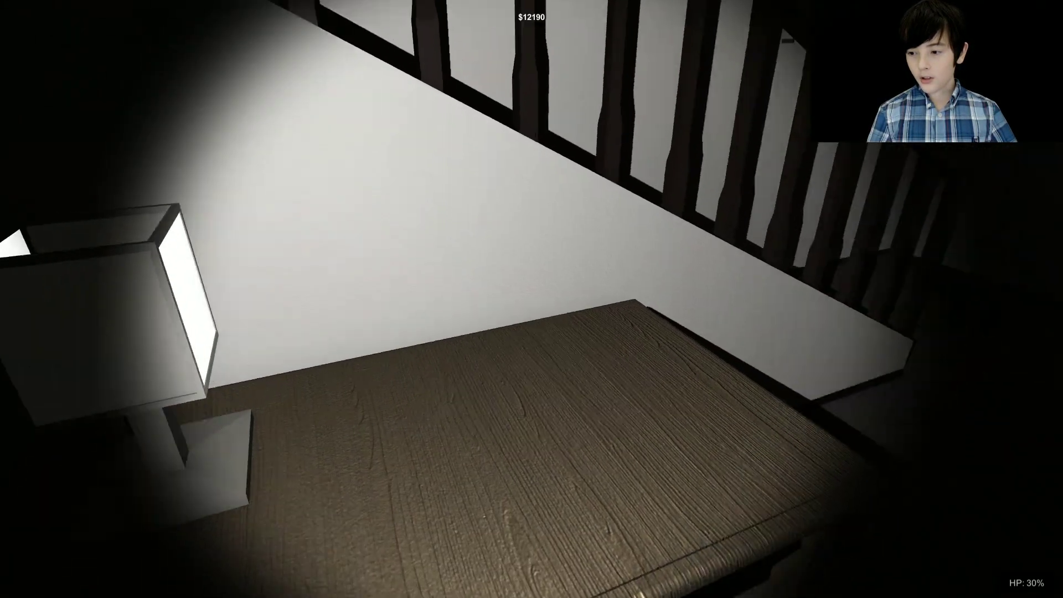
{"action": "key", "text": "w"}
{"action": "key", "text": "w"}
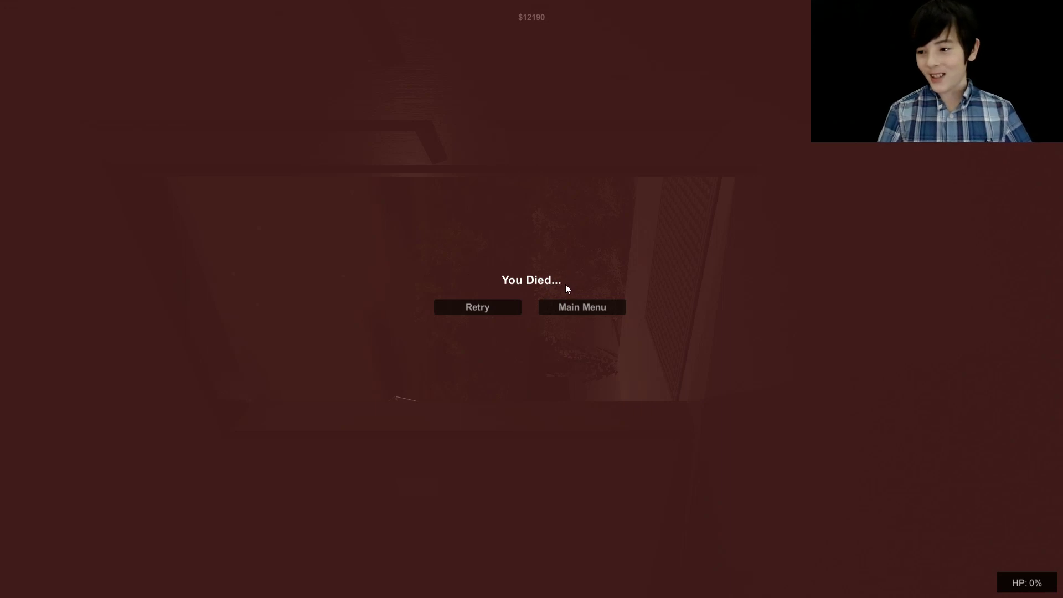
- Retry the level after dying and walk along the house's side wall
{"action": "left_click", "coordinate": [509, 310]}
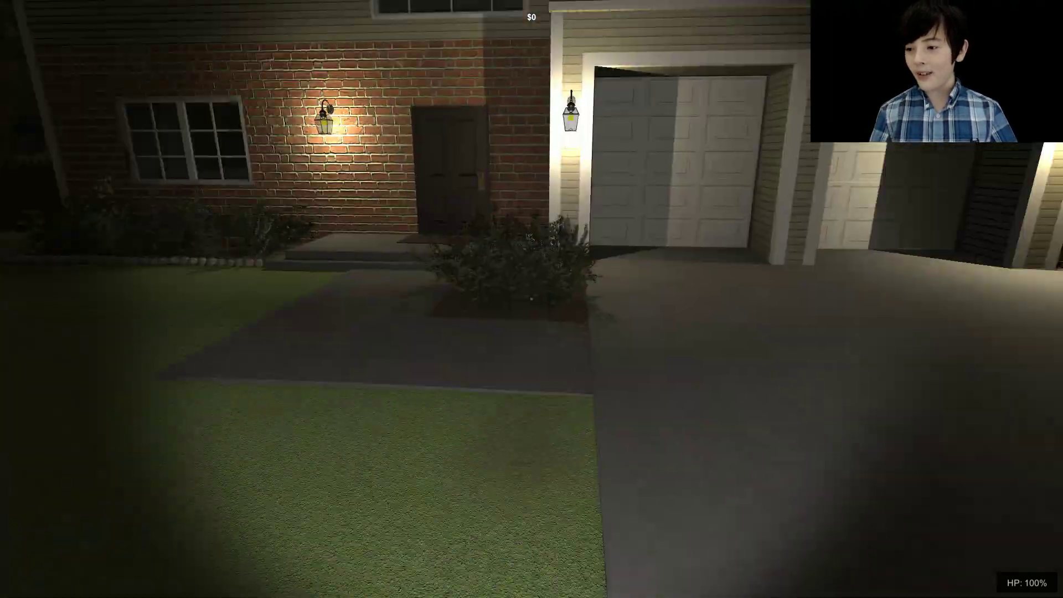
{"action": "key", "text": "w"}
{"action": "key", "text": "w"}
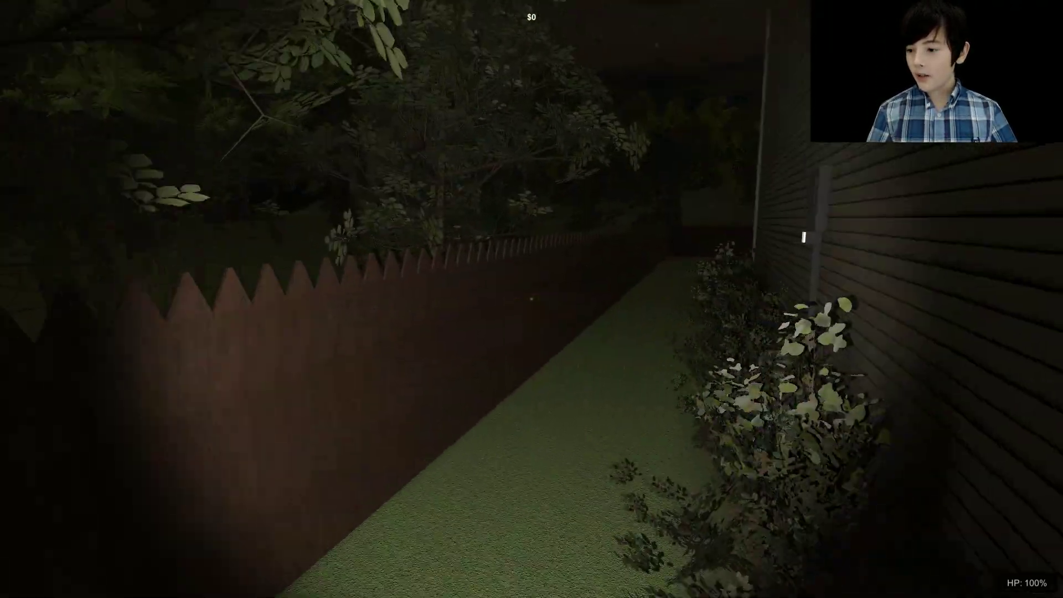
{"action": "key", "text": "w"}
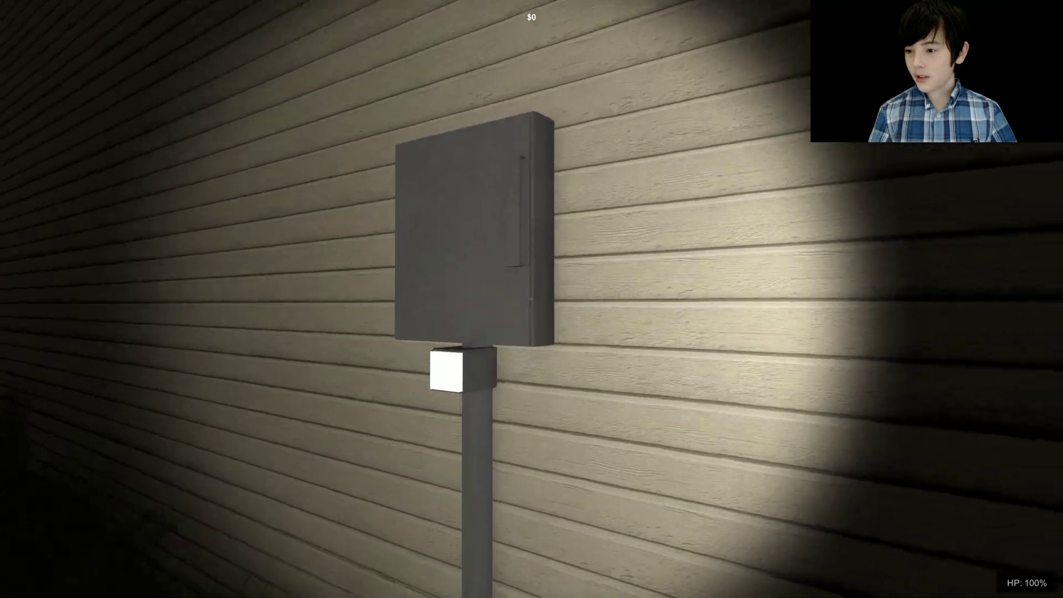
- Open the side-wall electrical box, read the coordinate note, and press the first grid button
{"action": "key", "text": "e"}
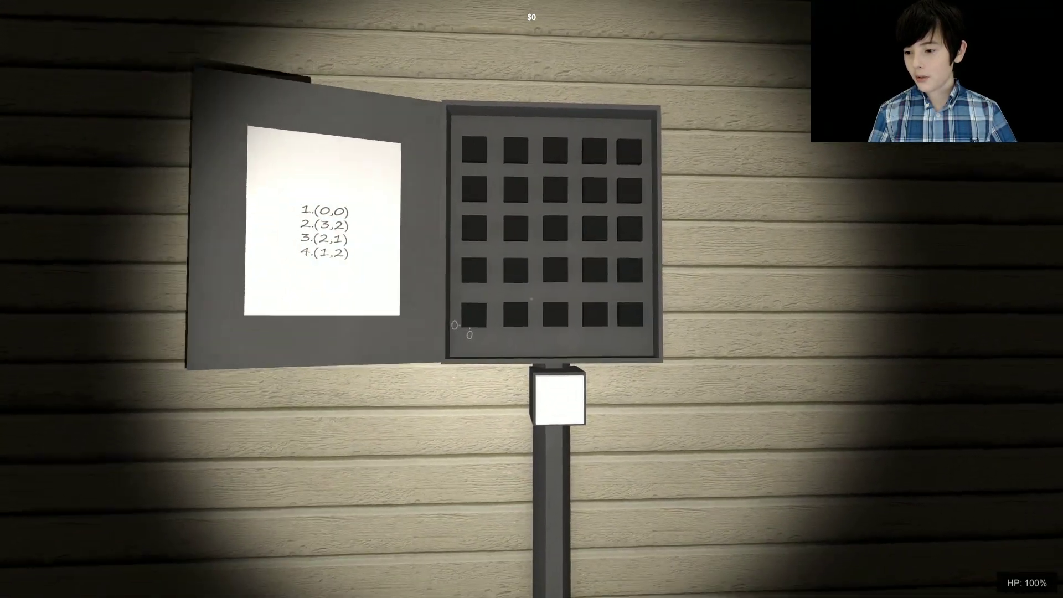
{"action": "key", "text": "s"}
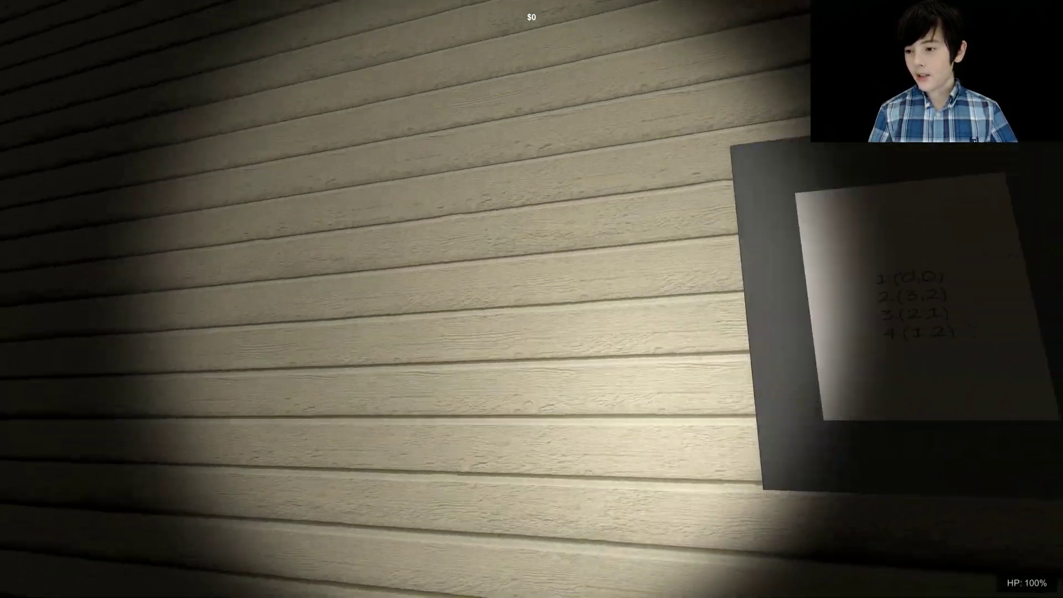
{"action": "key", "text": "w"}
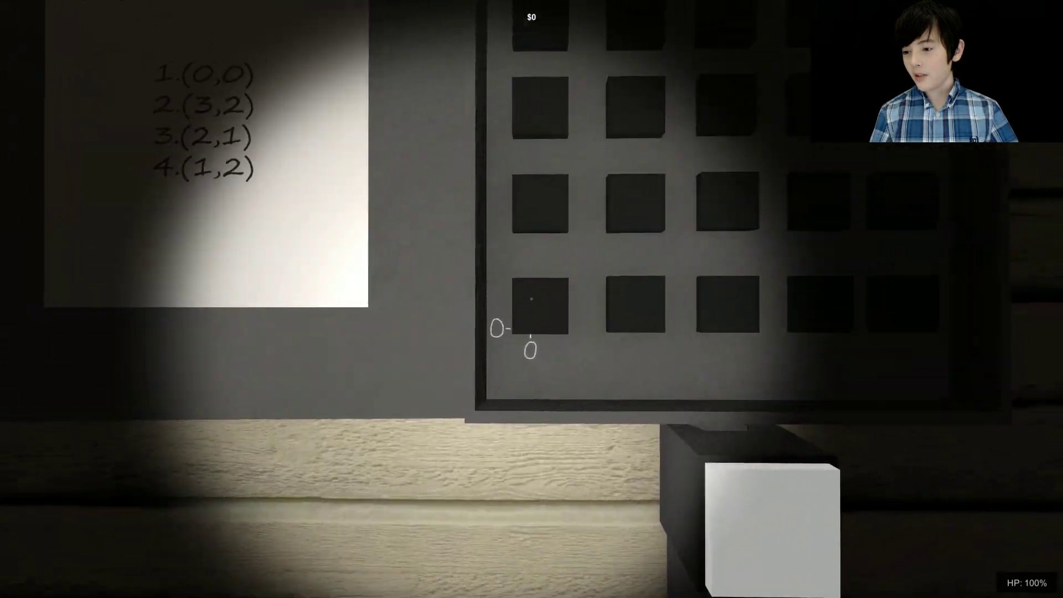
{"action": "left_click", "coordinate": [532, 299]}
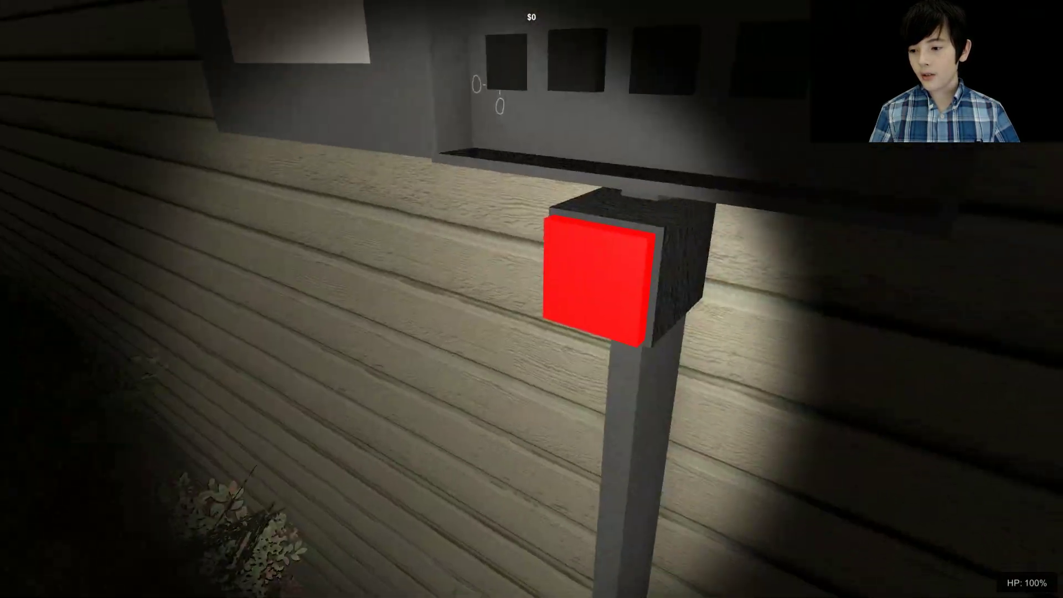
- Press the post button, open the box, then walk through the garage into the hallway
{"action": "left_click", "coordinate": [531, 300]}
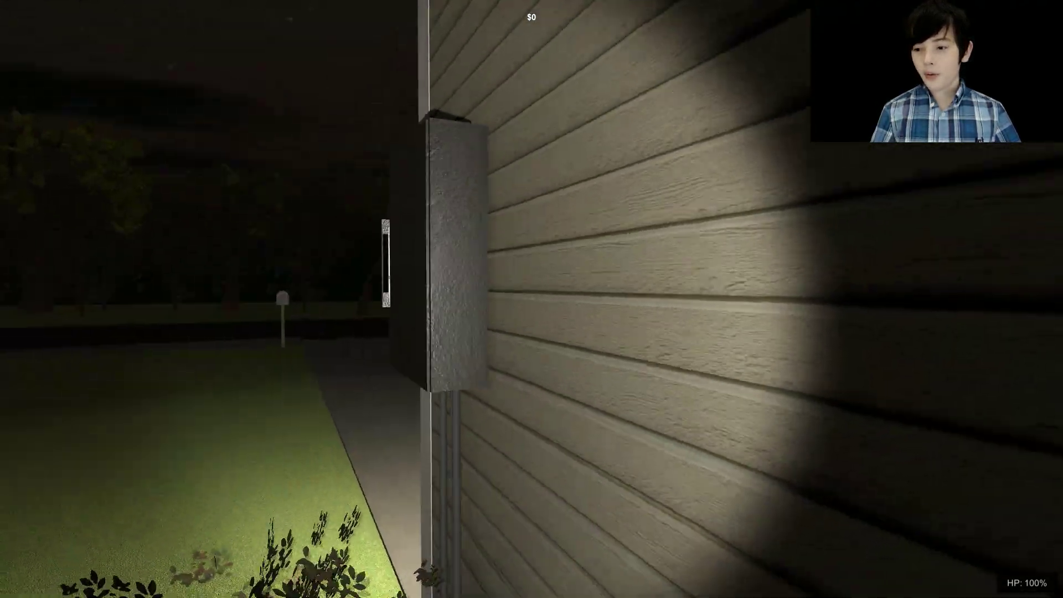
{"action": "left_click", "coordinate": [531, 299]}
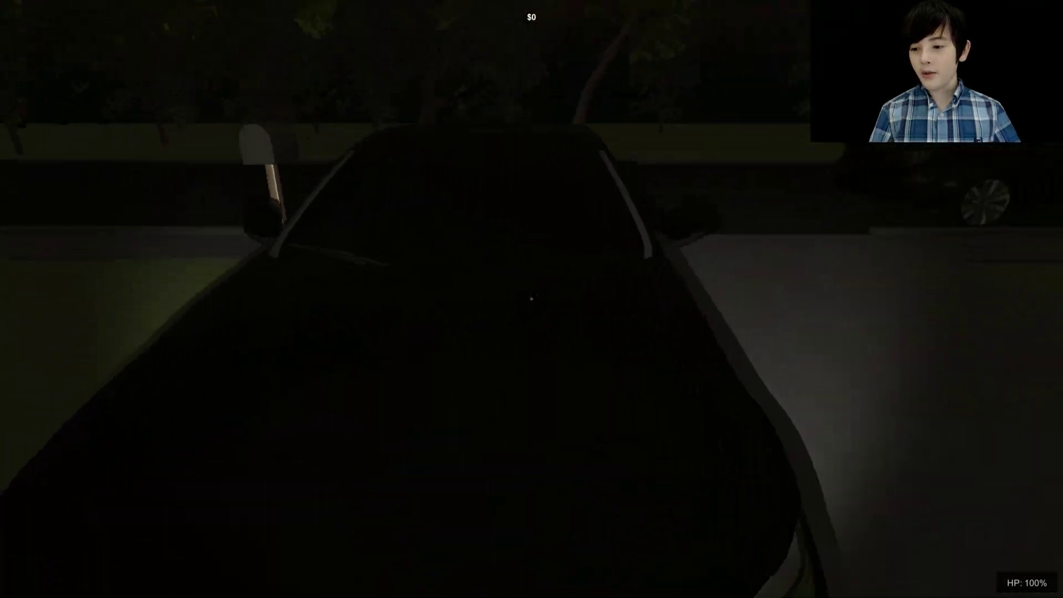
{"action": "key", "text": "w"}
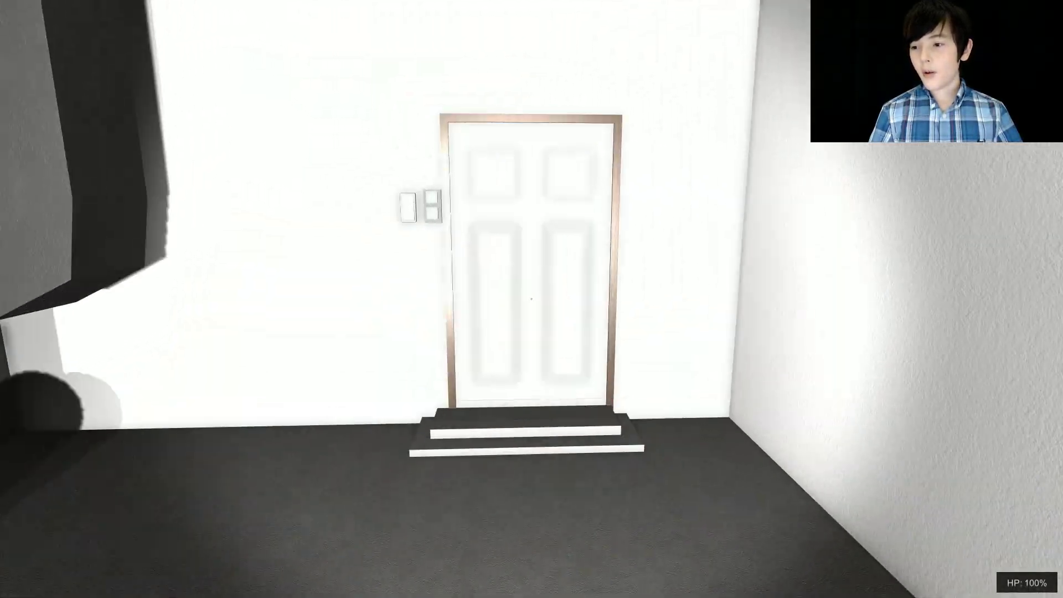
{"action": "key", "text": "w"}
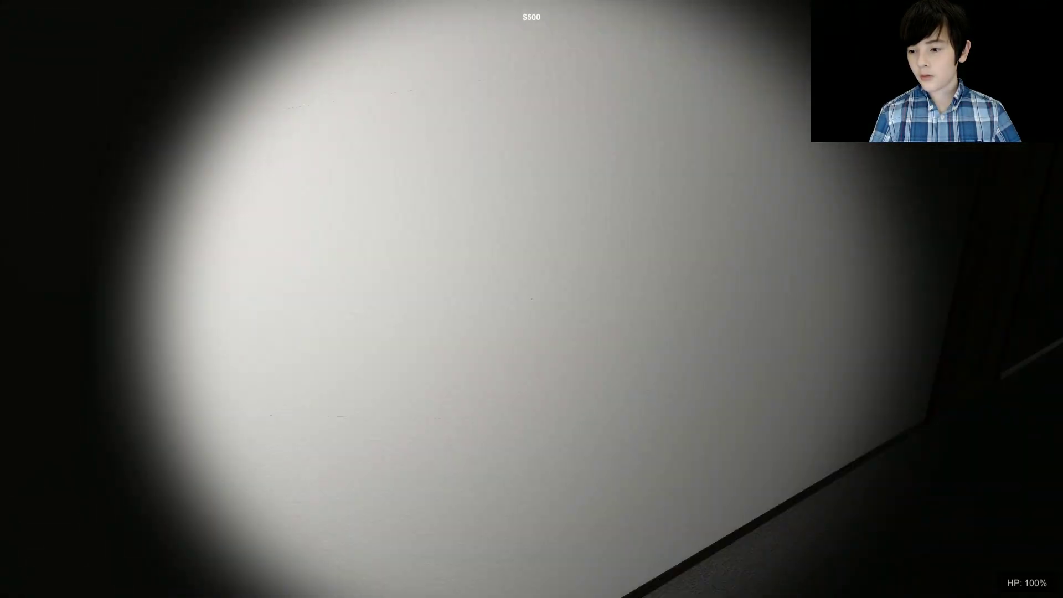
- Search the bedroom wardrobe, take the drawer's gold bar, then approach the armed man
{"action": "key", "text": "w"}
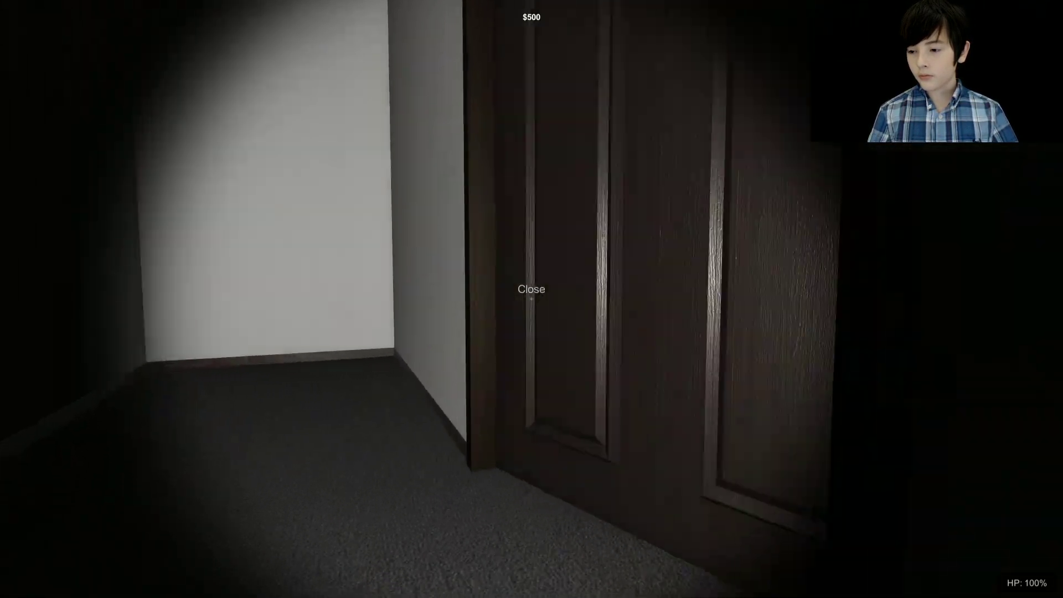
{"action": "key", "text": "w"}
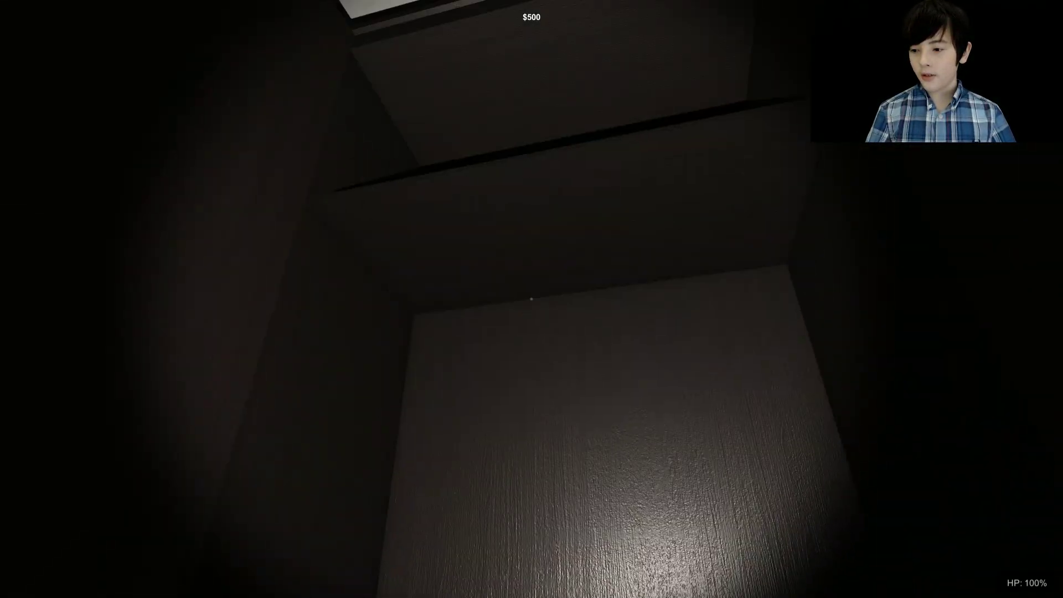
{"action": "key", "text": "e"}
{"action": "key", "text": "e"}
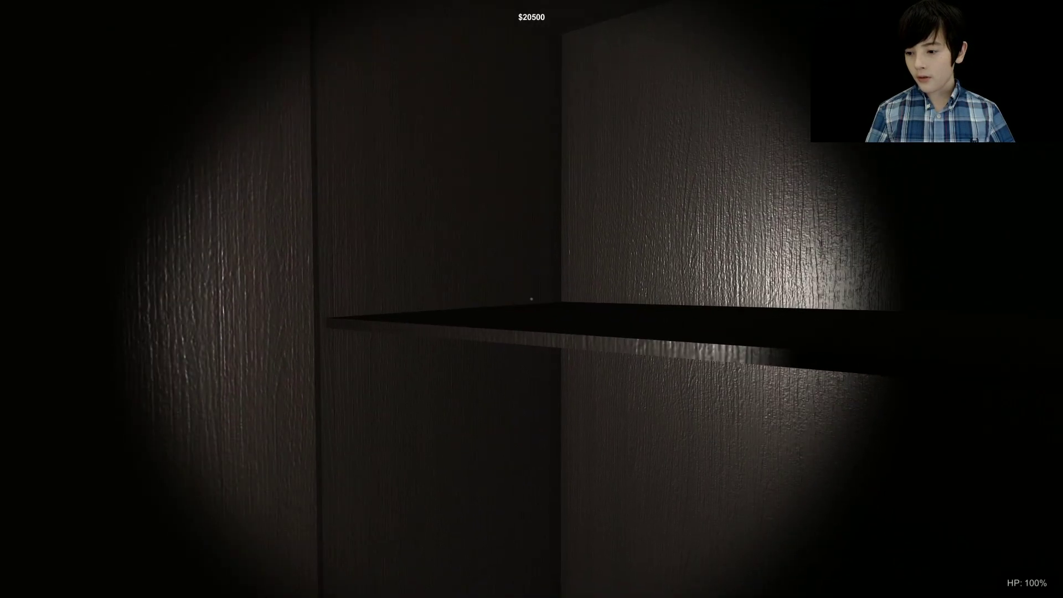
{"action": "key", "text": "w"}
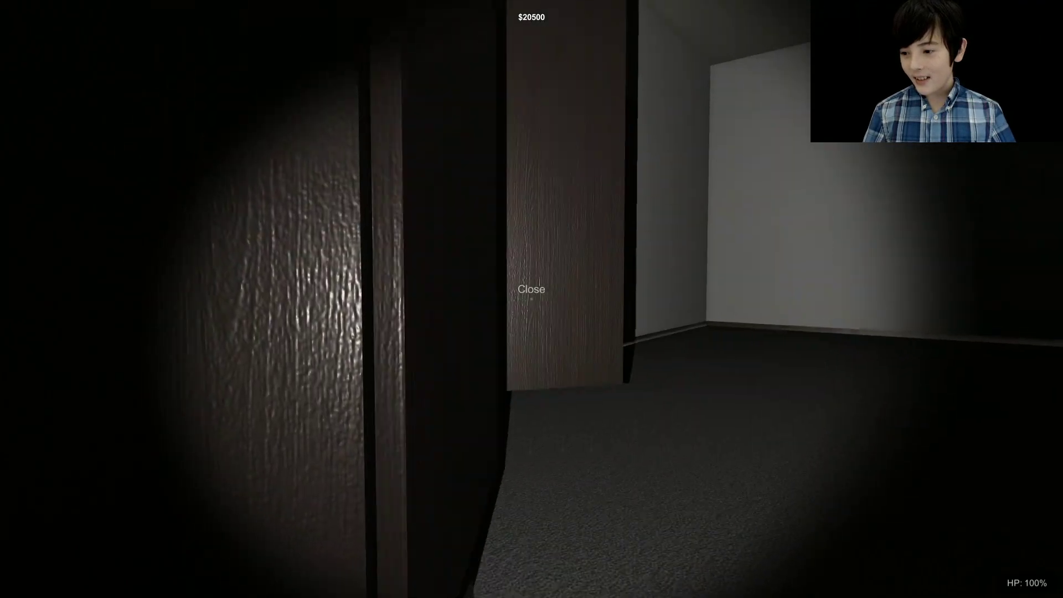
{"action": "key", "text": "e"}
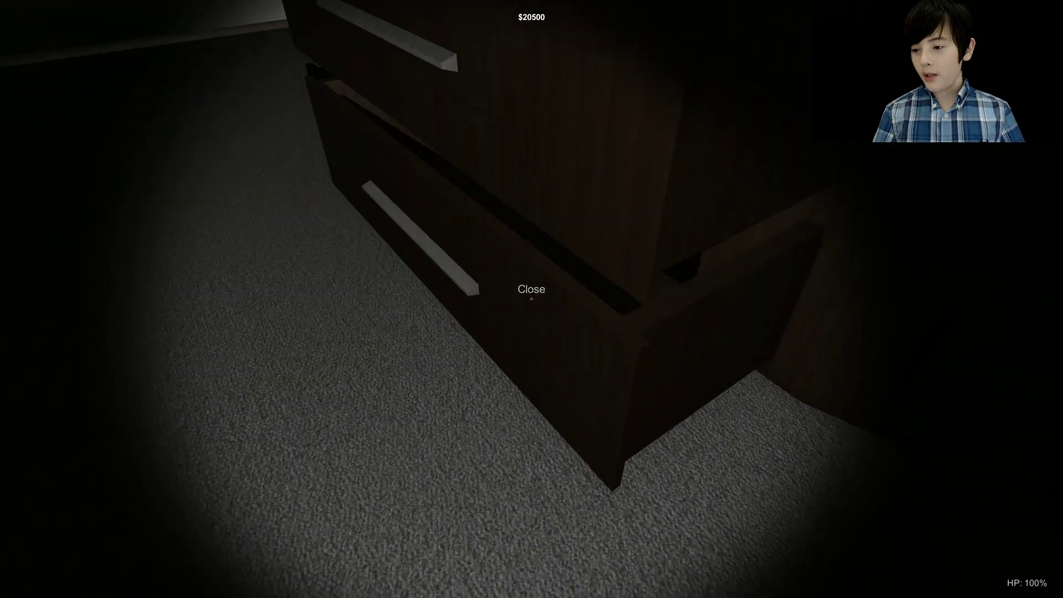
{"action": "left_click", "coordinate": [530, 298]}
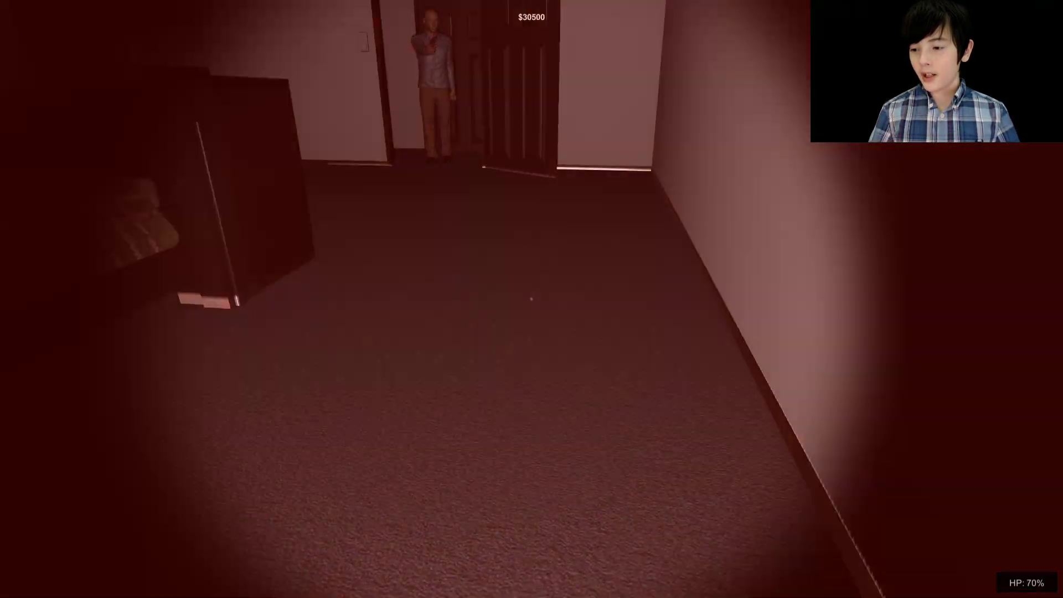
{"action": "key", "text": "w"}
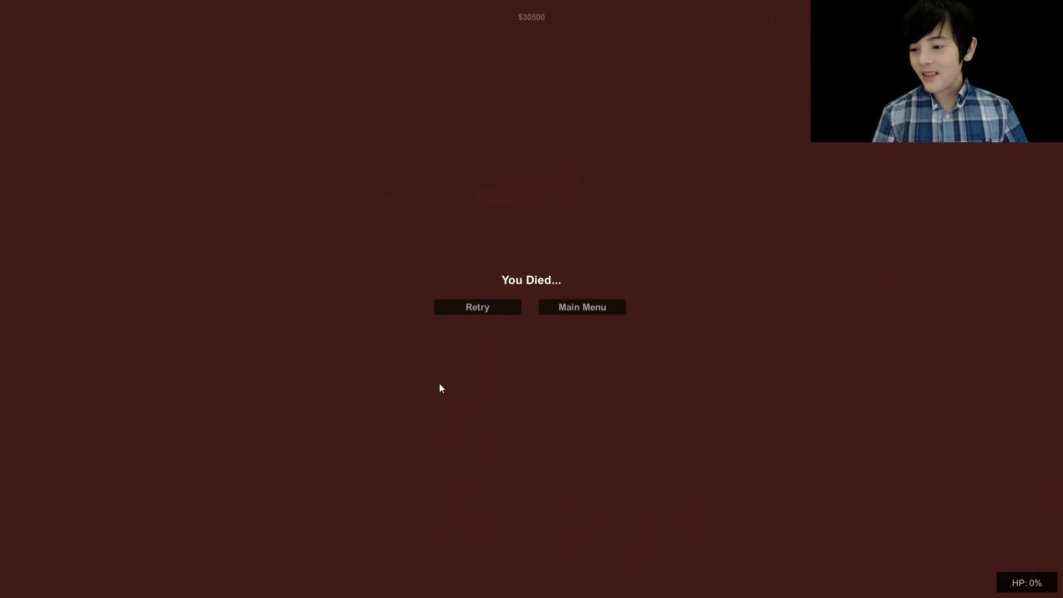
- Retry the level, open the wall box to study the grid and note, then head for the door
{"action": "left_click", "coordinate": [499, 308]}
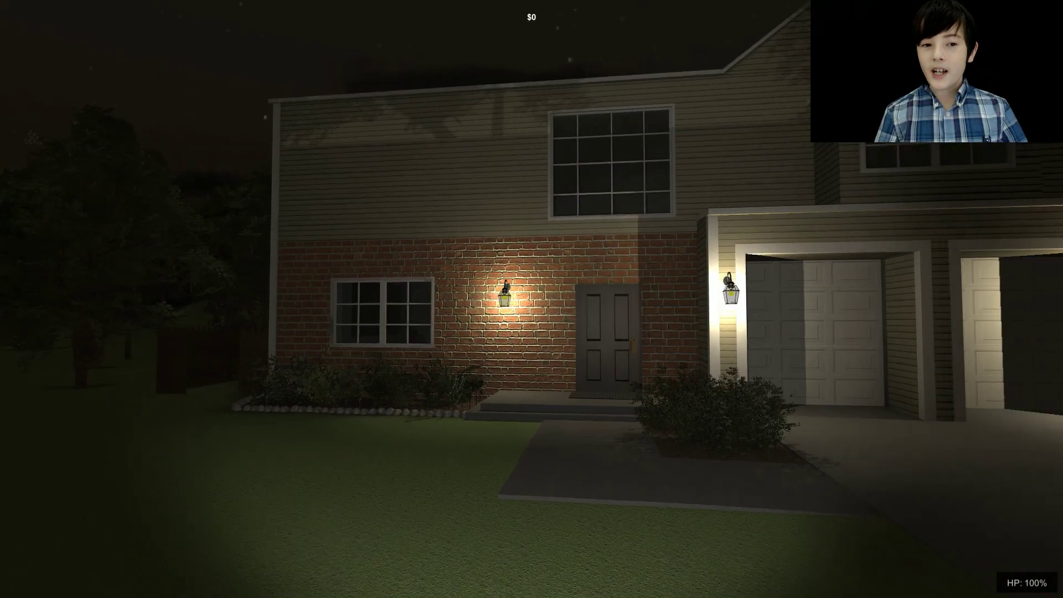
{"action": "key", "text": "w"}
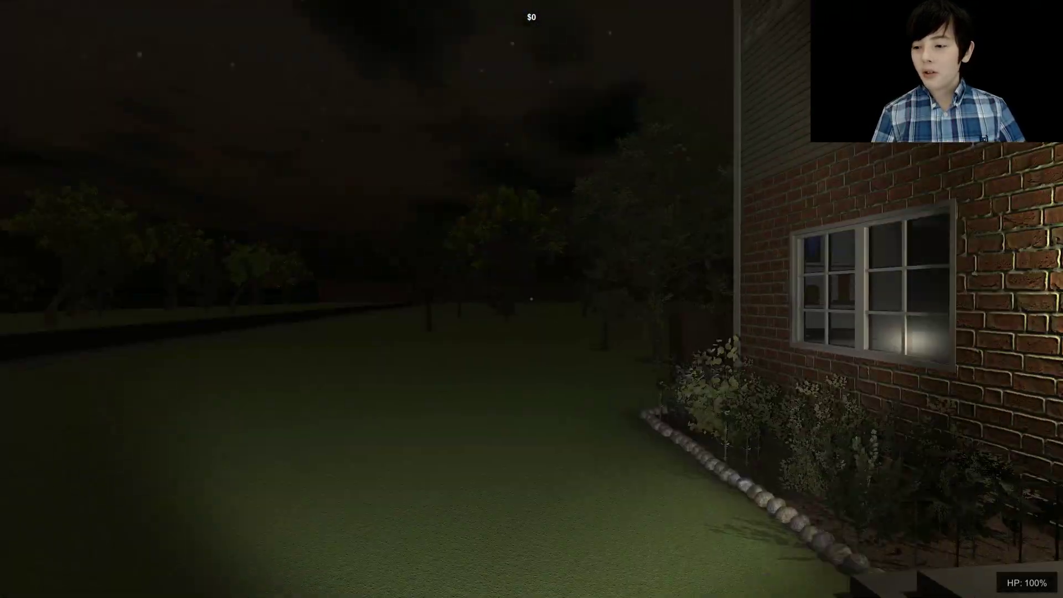
{"action": "key", "text": "w"}
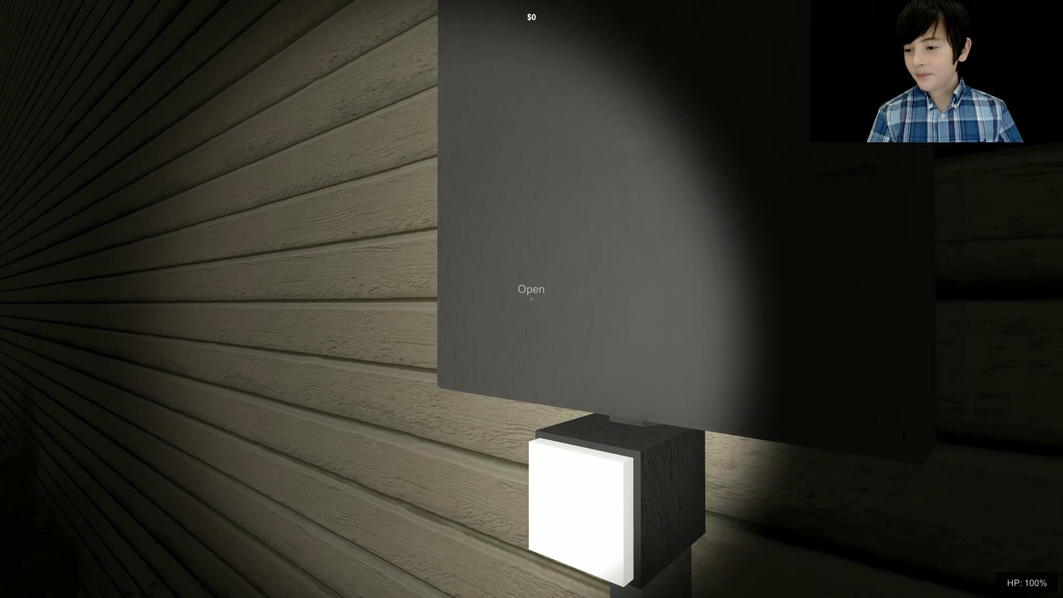
{"action": "left_click", "coordinate": [531, 296]}
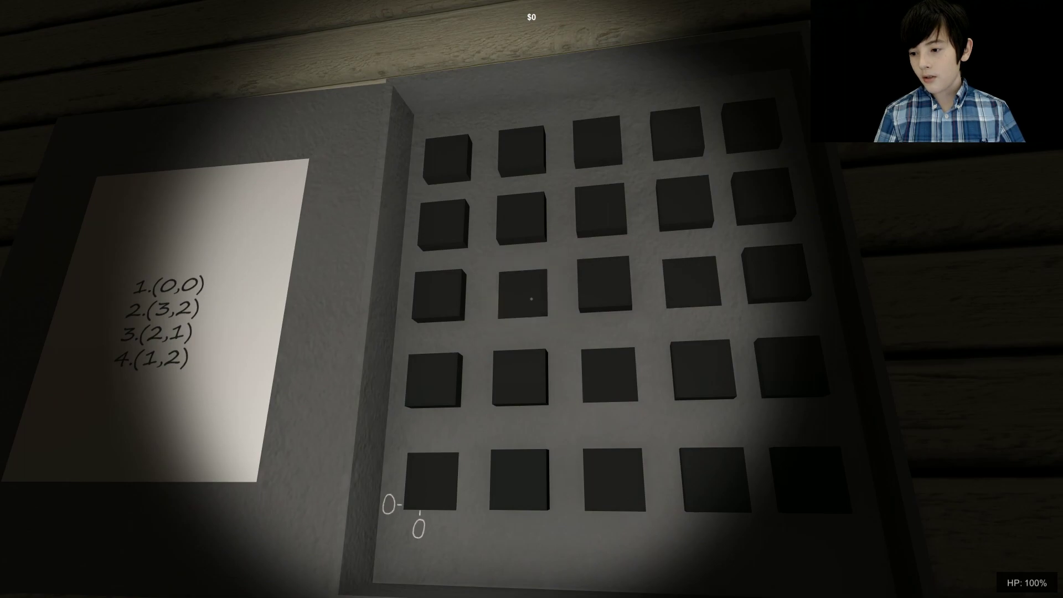
{"action": "key", "text": "s"}
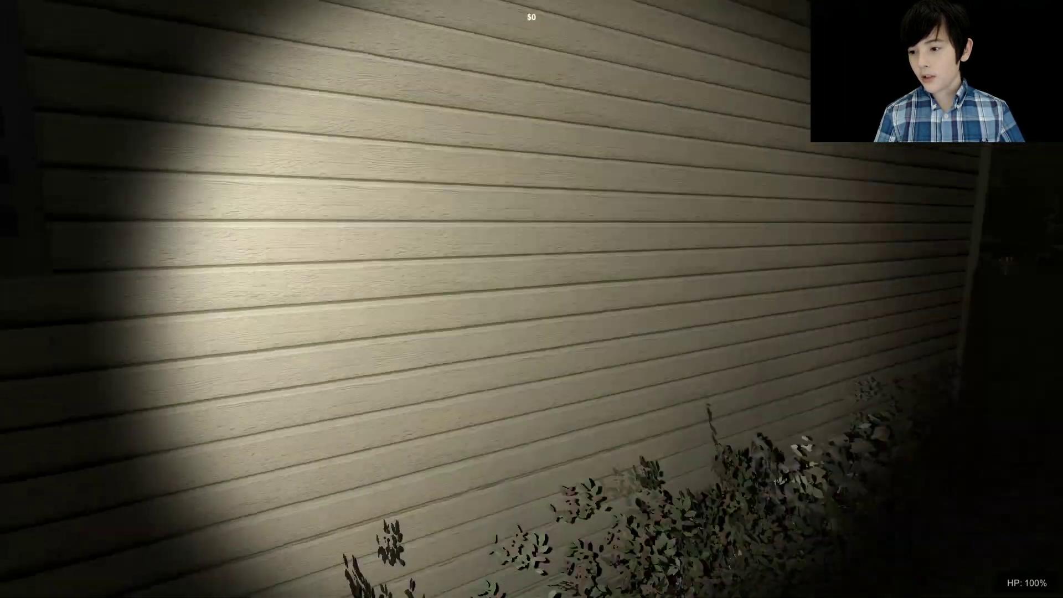
{"action": "key", "text": "w"}
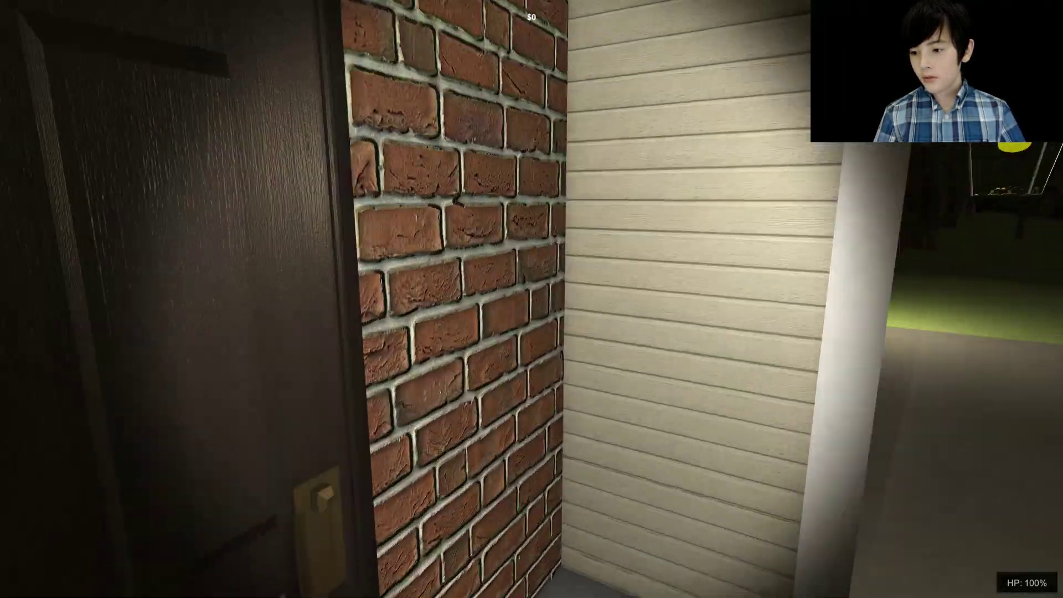
- Enter by the front door, loot the shelf valuables, and go upstairs into the bedroom
{"action": "key", "text": "e"}
{"action": "key", "text": "w"}
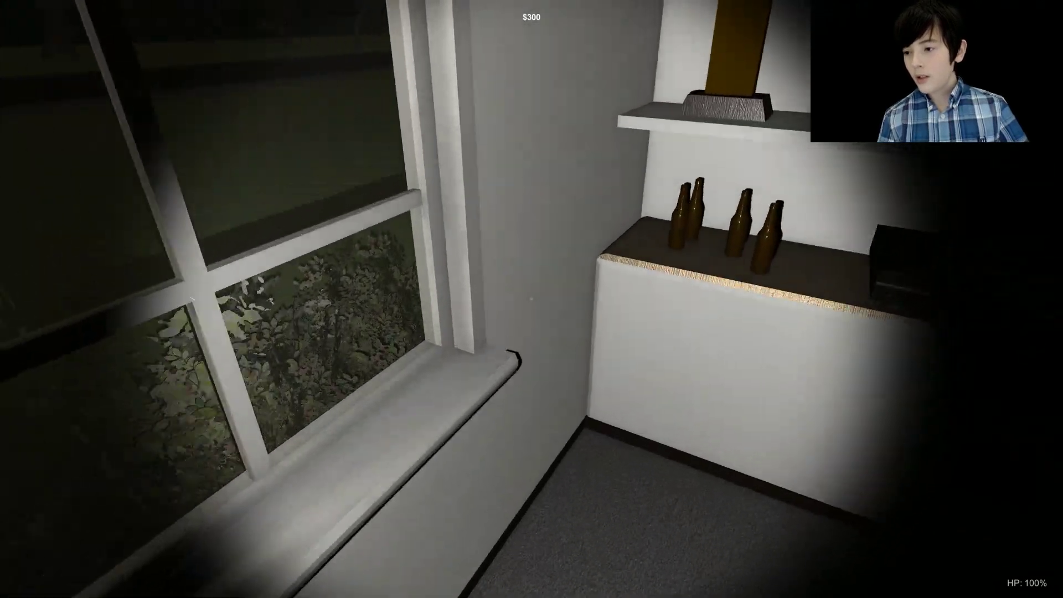
{"action": "key", "text": "w"}
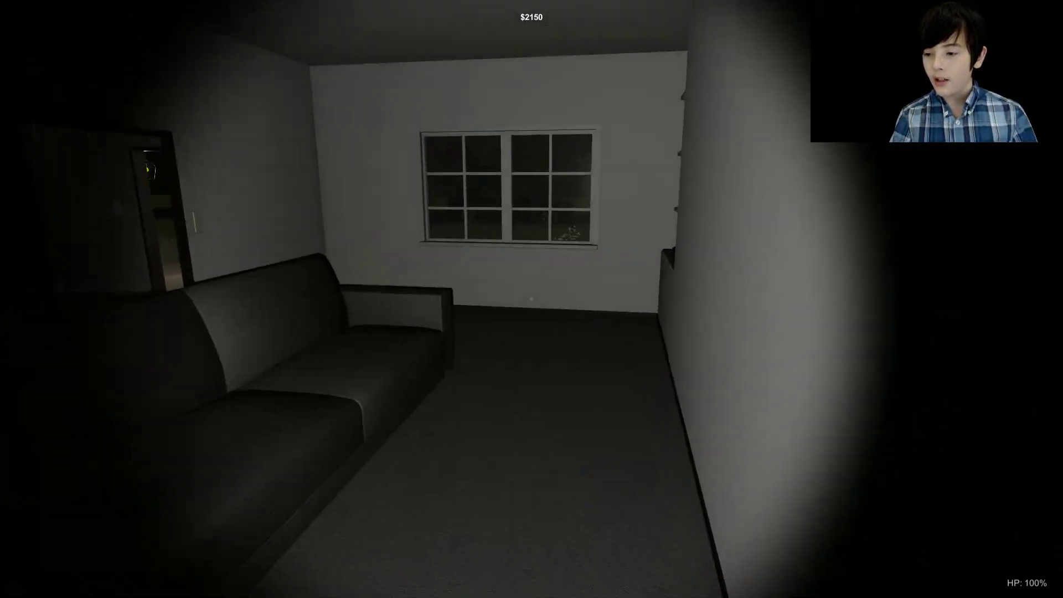
{"action": "key", "text": "w"}
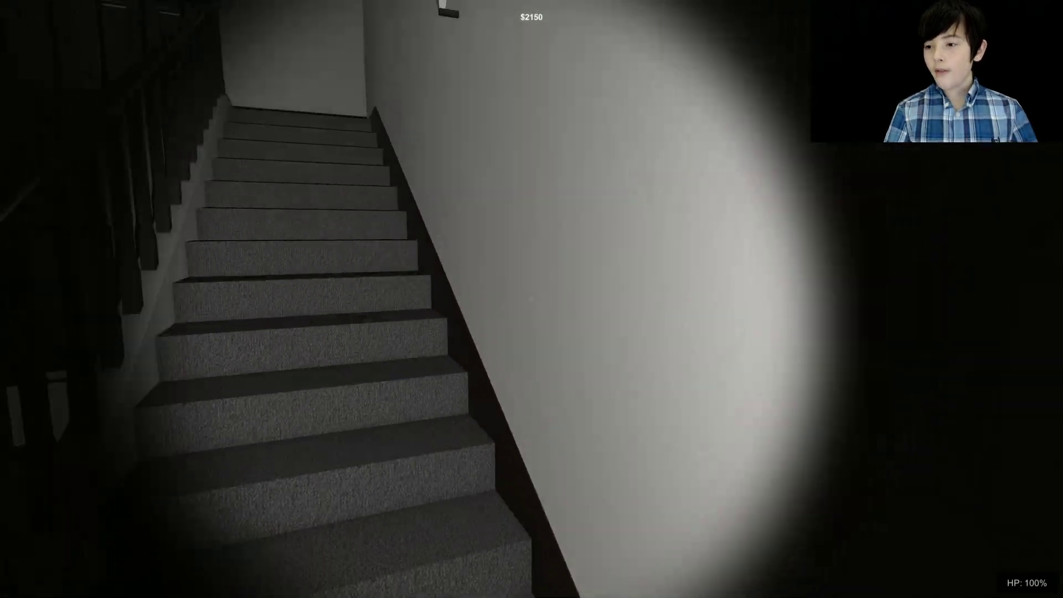
{"action": "key", "text": "w"}
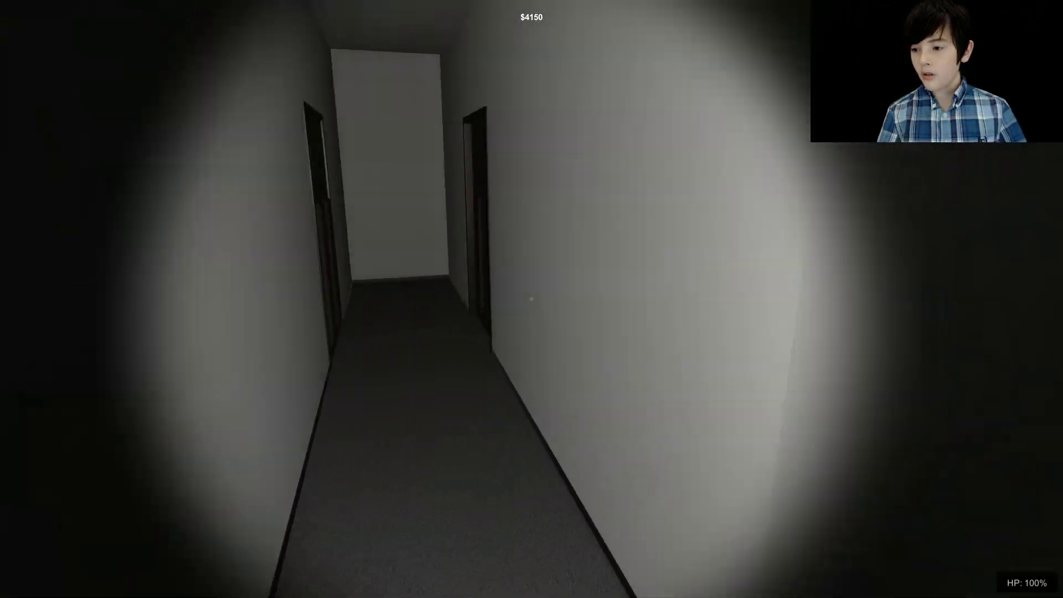
{"action": "left_click", "coordinate": [531, 298]}
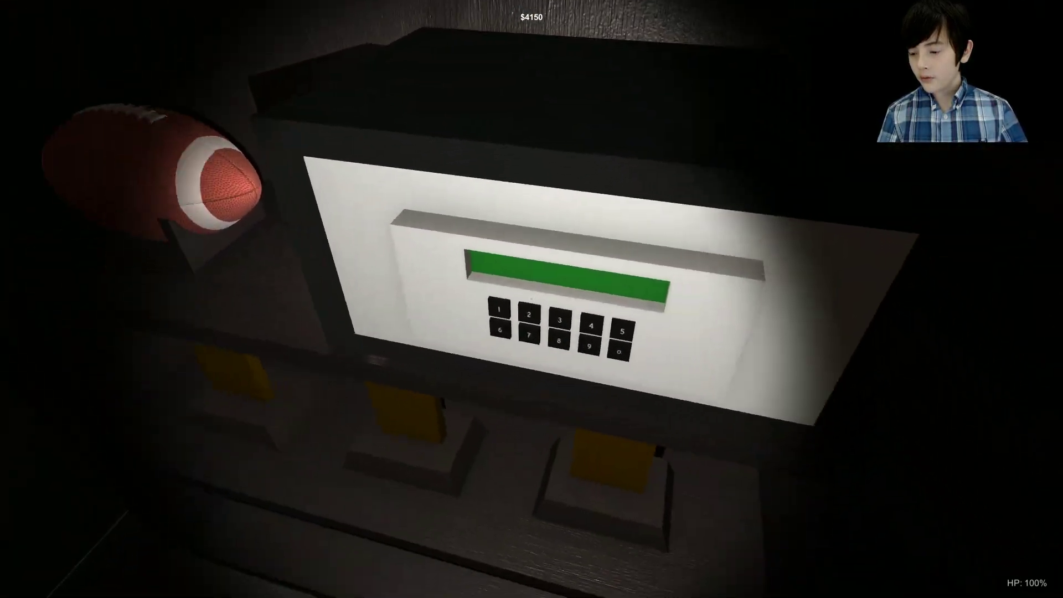
- Enter the four-digit code on the bedroom safe and take both cash stacks, reaching $37,650
{"action": "left_click", "coordinate": [532, 299]}
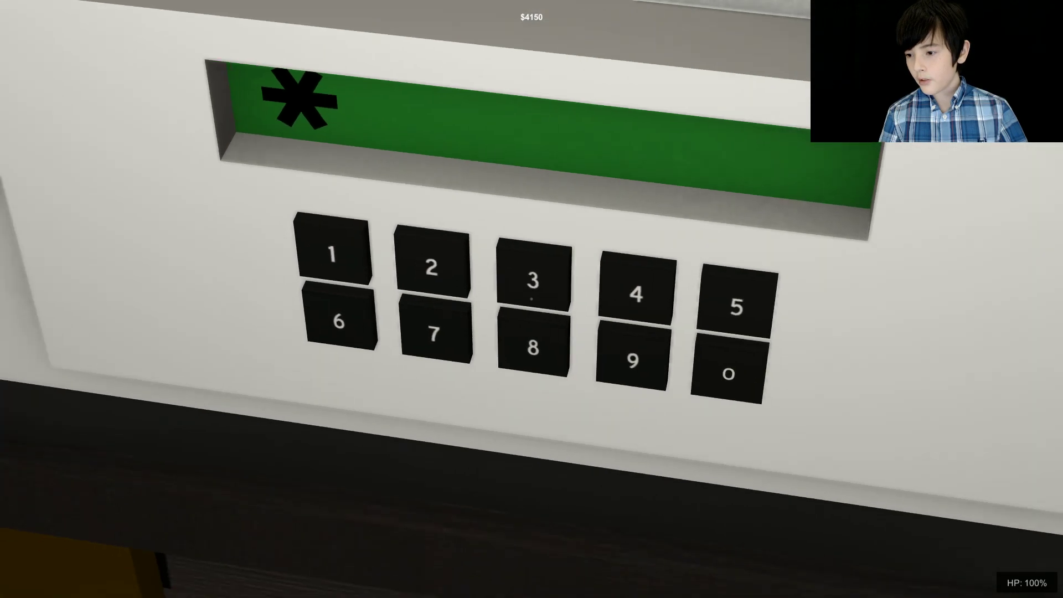
{"action": "left_click", "coordinate": [532, 298]}
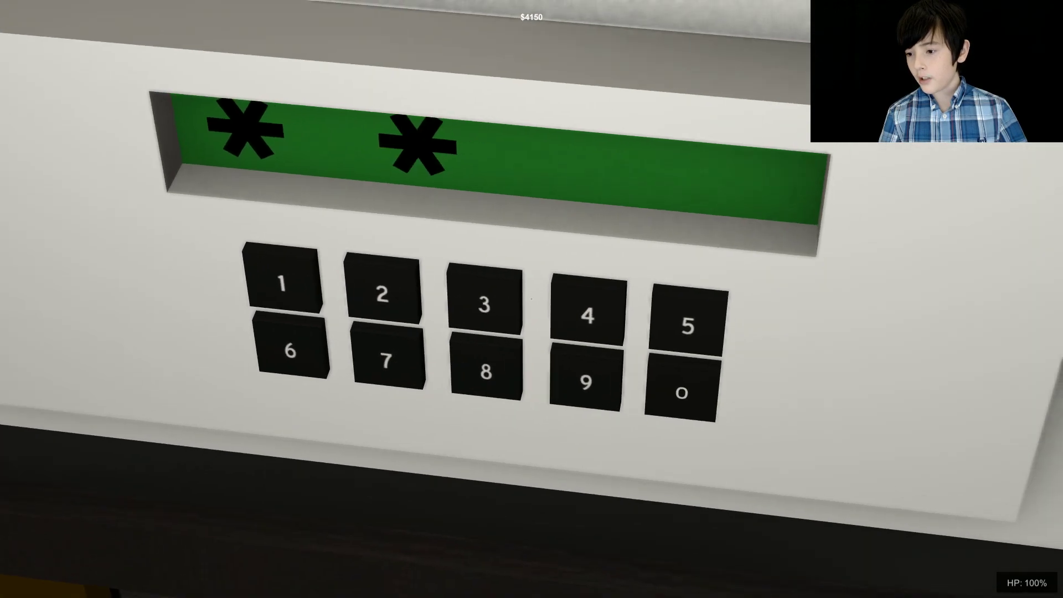
{"action": "left_click", "coordinate": [532, 299]}
{"action": "left_click", "coordinate": [532, 299]}
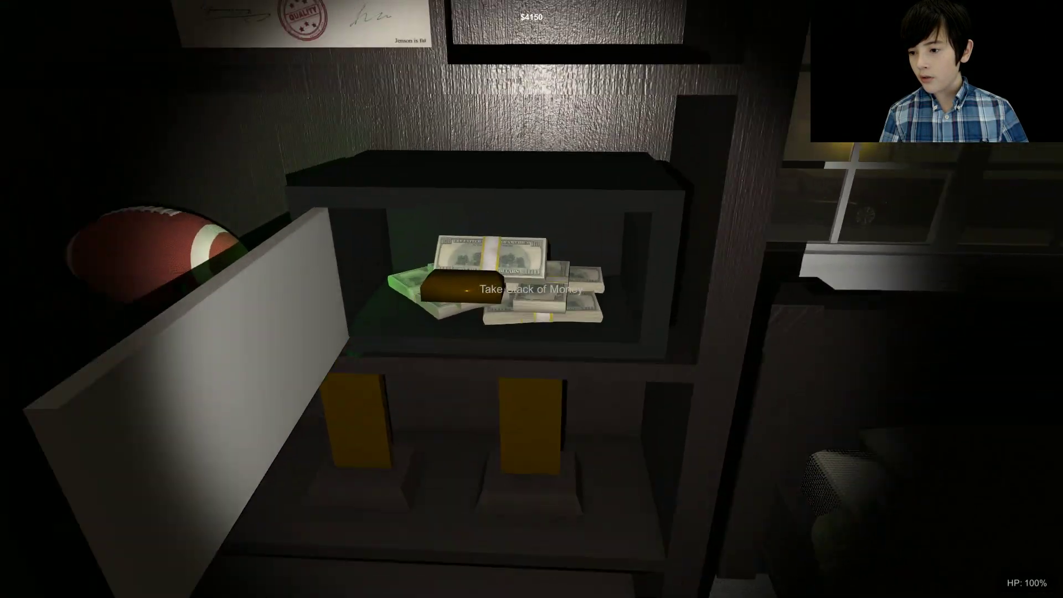
{"action": "left_click", "coordinate": [532, 299]}
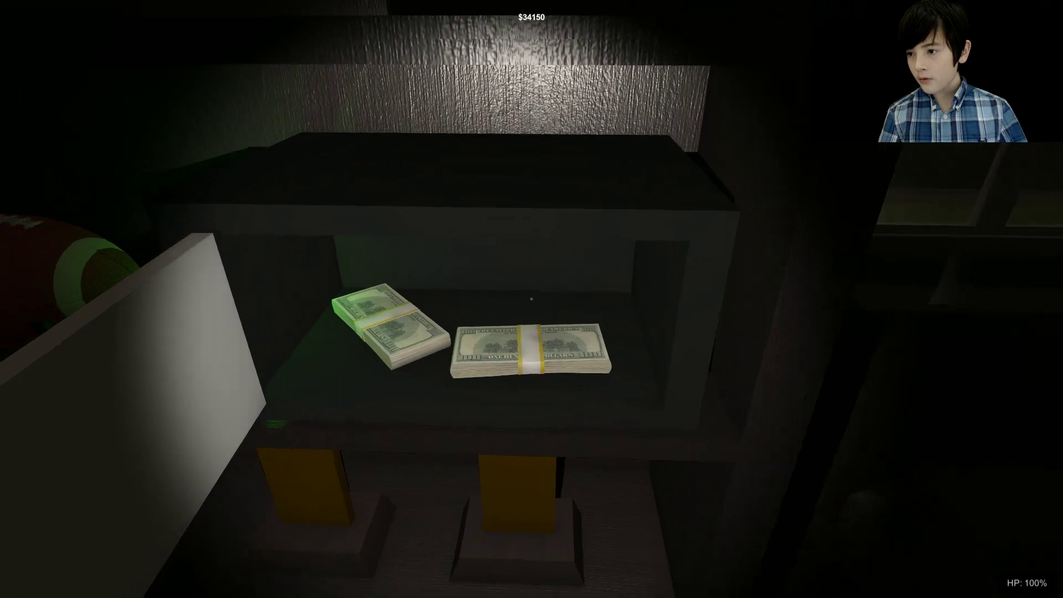
{"action": "left_click", "coordinate": [531, 299]}
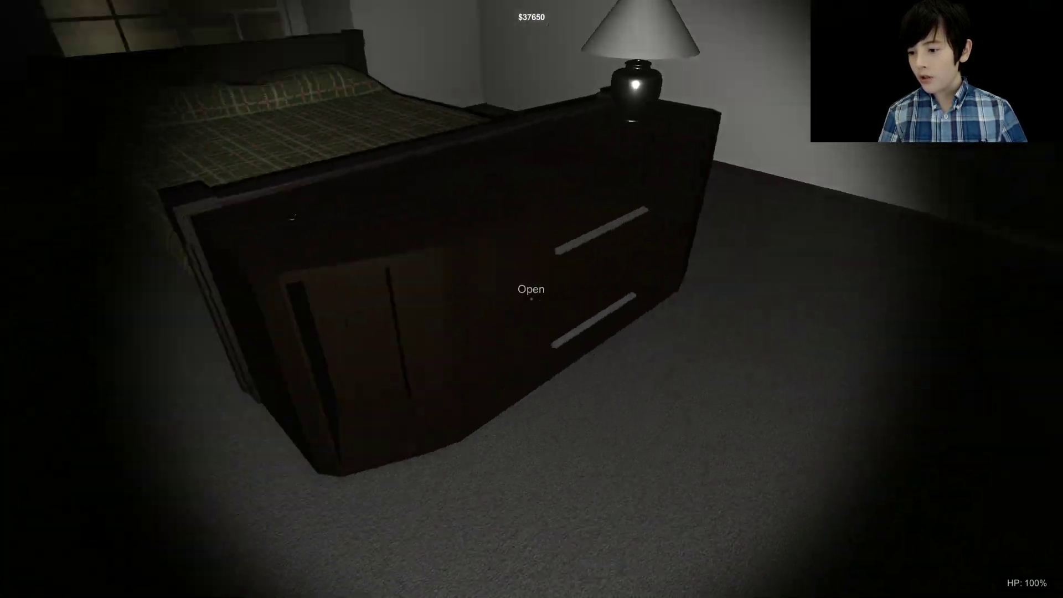
- Take the gold bar from the dresser drawer and the gold bars on the shelf
{"action": "left_click", "coordinate": [531, 300]}
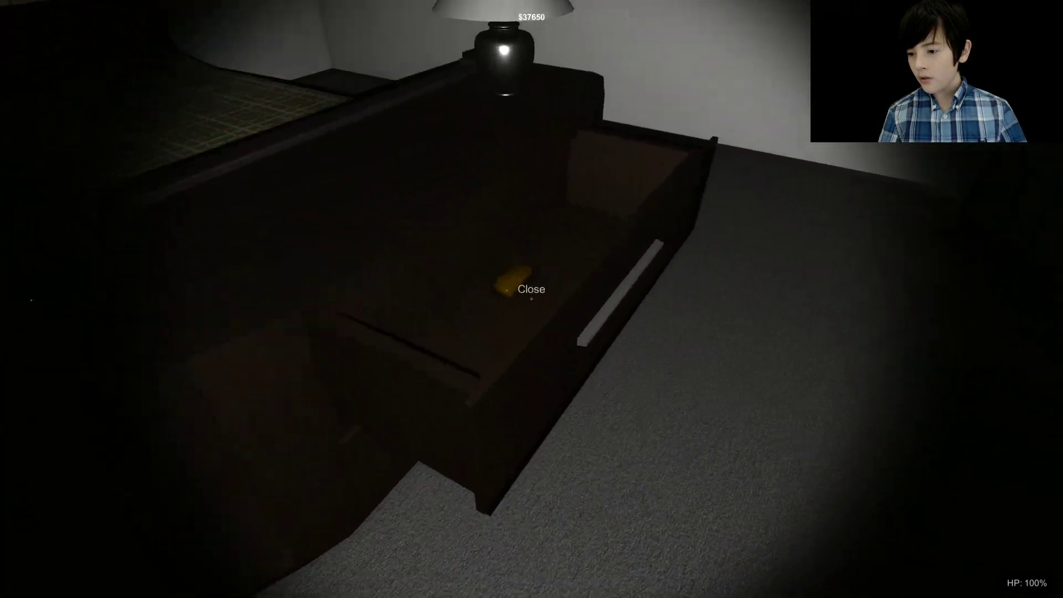
{"action": "left_click", "coordinate": [532, 299]}
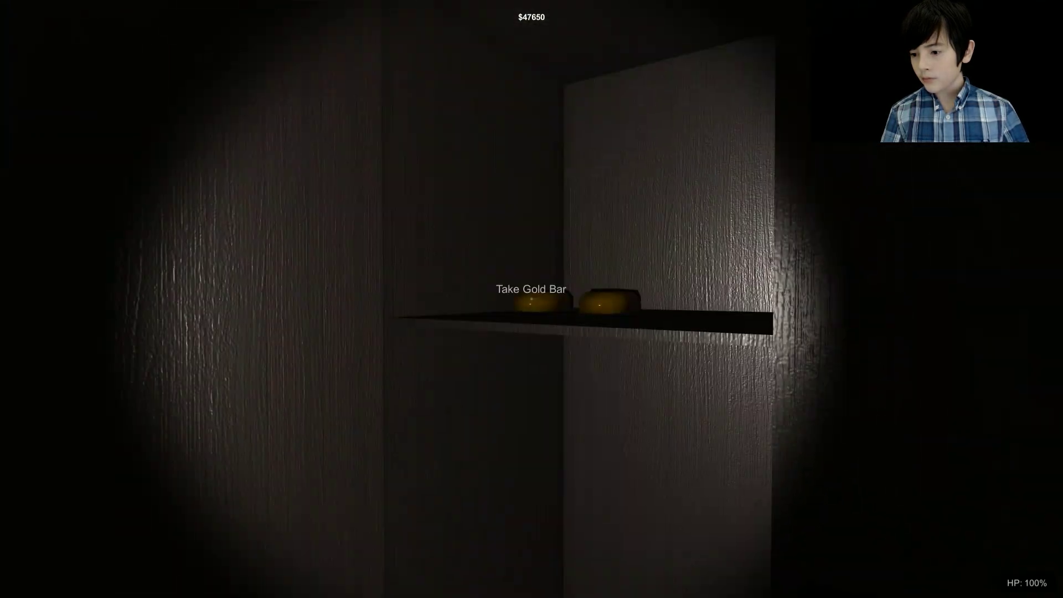
{"action": "left_click", "coordinate": [531, 300]}
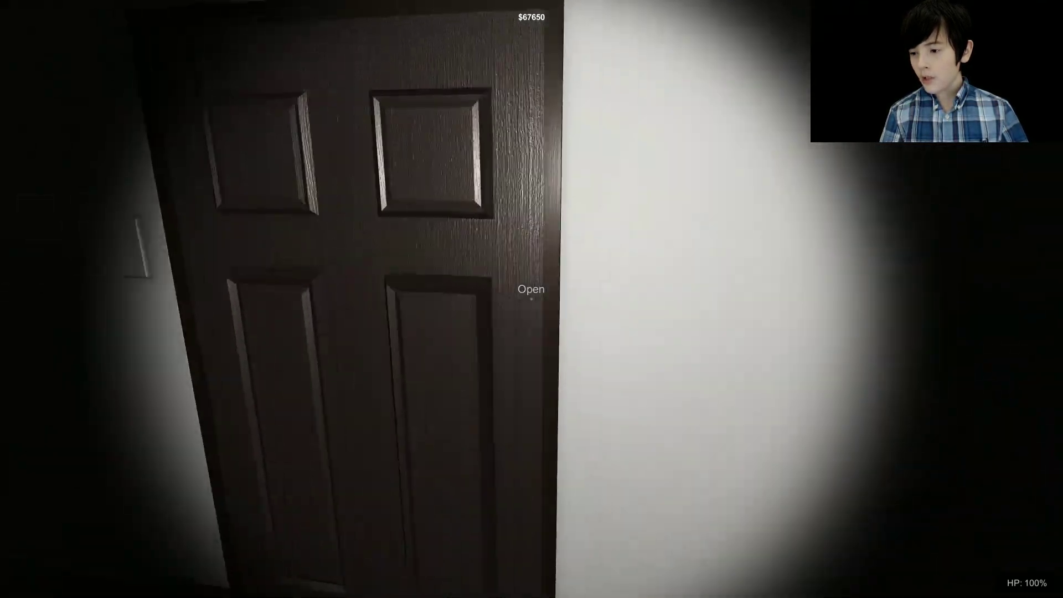
- Leave through the door and run across the yard to the getaway car with $67,650
{"action": "left_click", "coordinate": [532, 297]}
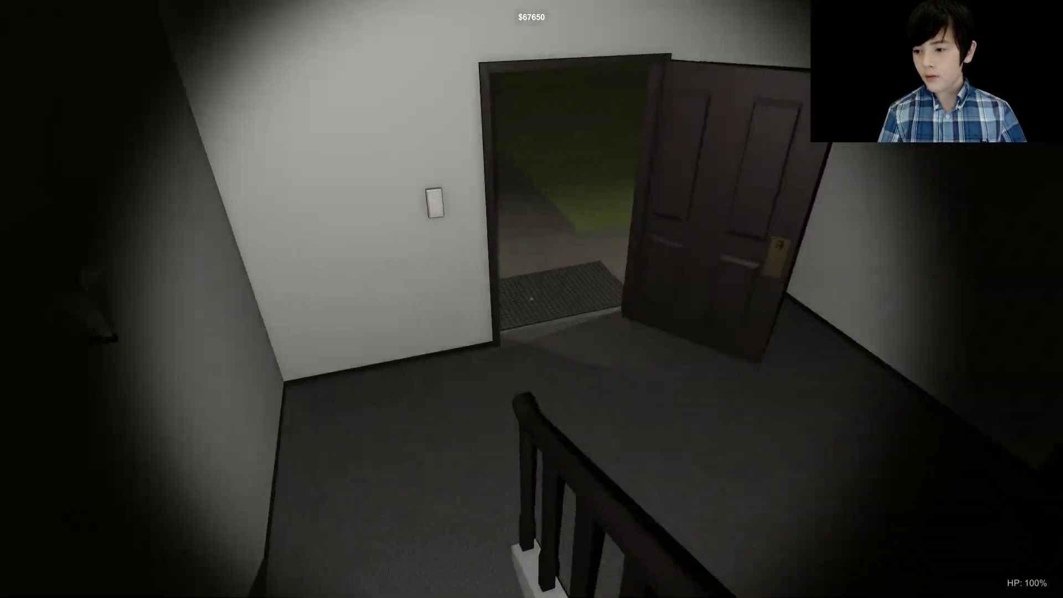
{"action": "key", "text": "w"}
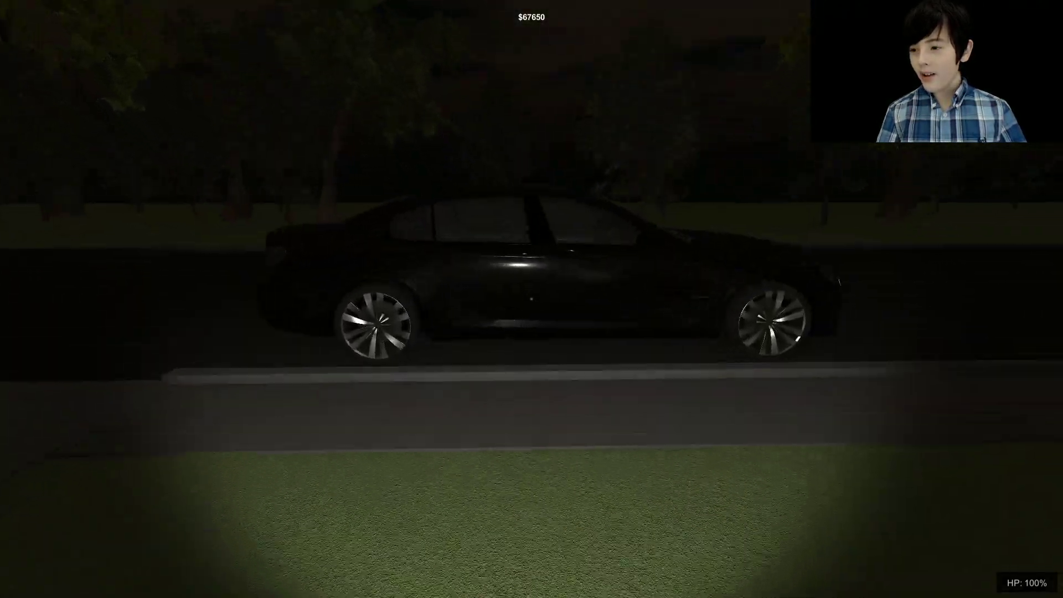
{"action": "key", "text": "w"}
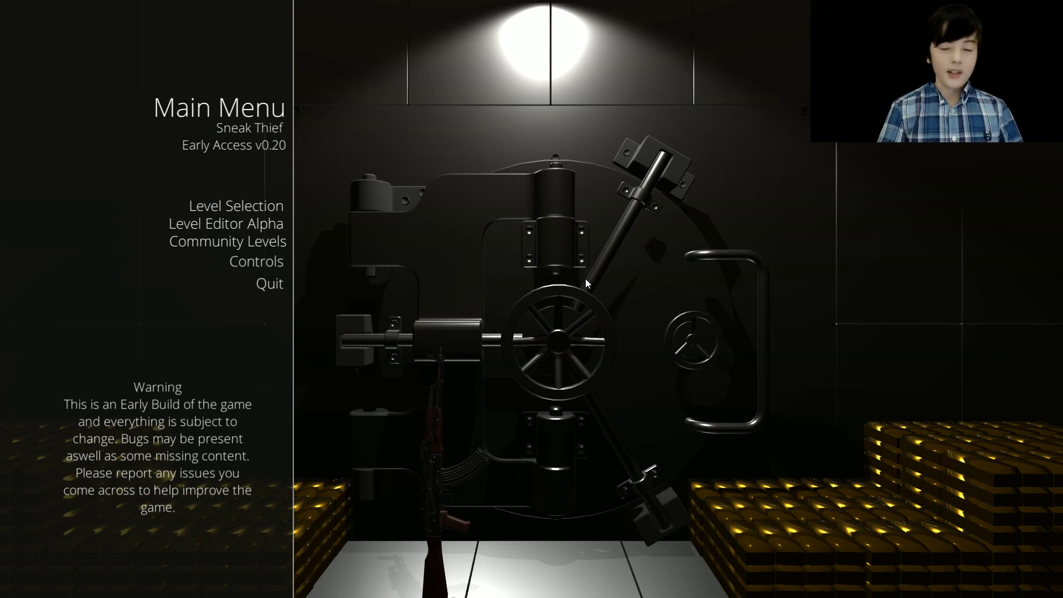
- Load the Bank level from the main menu's Level Selection list
{"action": "left_click", "coordinate": [266, 205]}
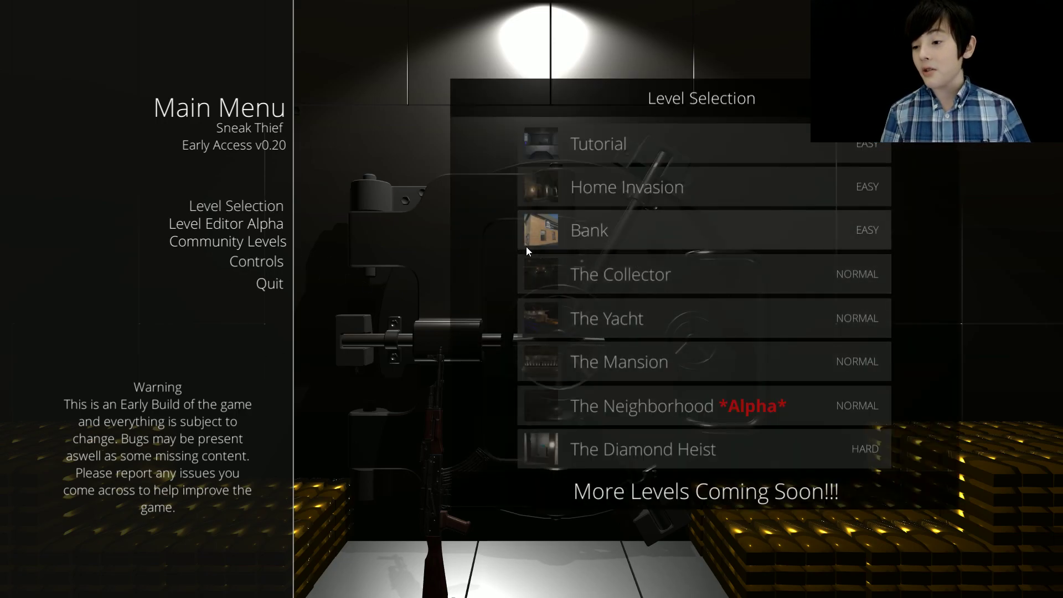
{"action": "left_click", "coordinate": [787, 232]}
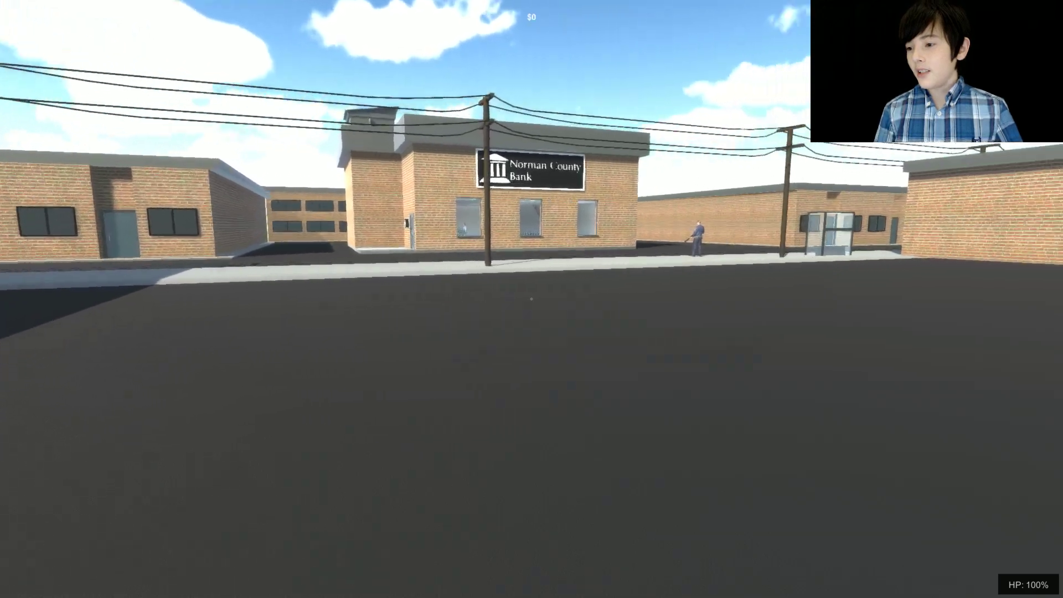
- Walk across the street toward the bank, slip past the armed guard into the back lot
{"action": "key", "text": "w"}
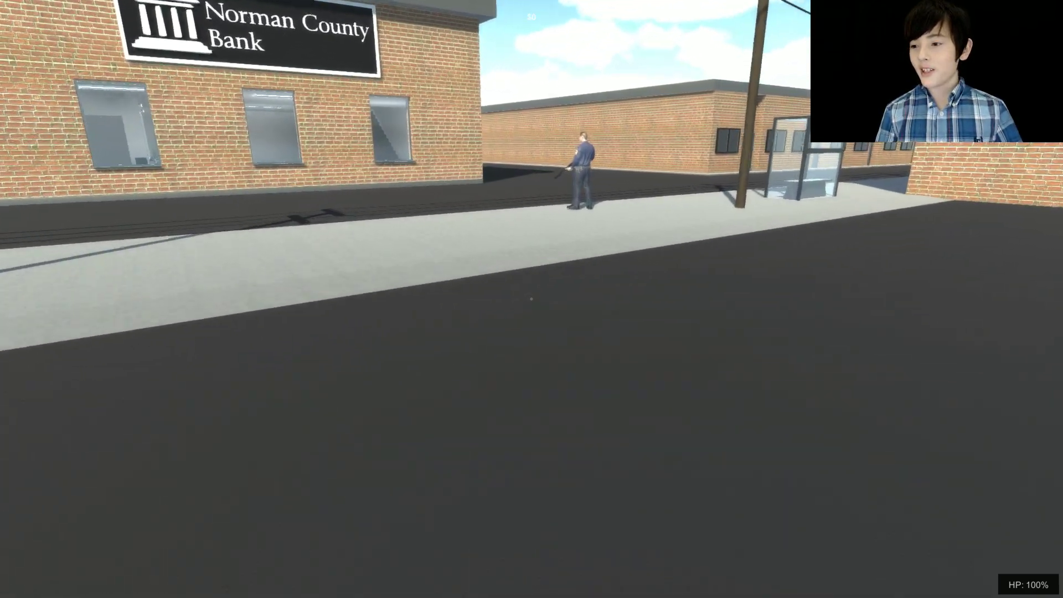
{"action": "key", "text": "w"}
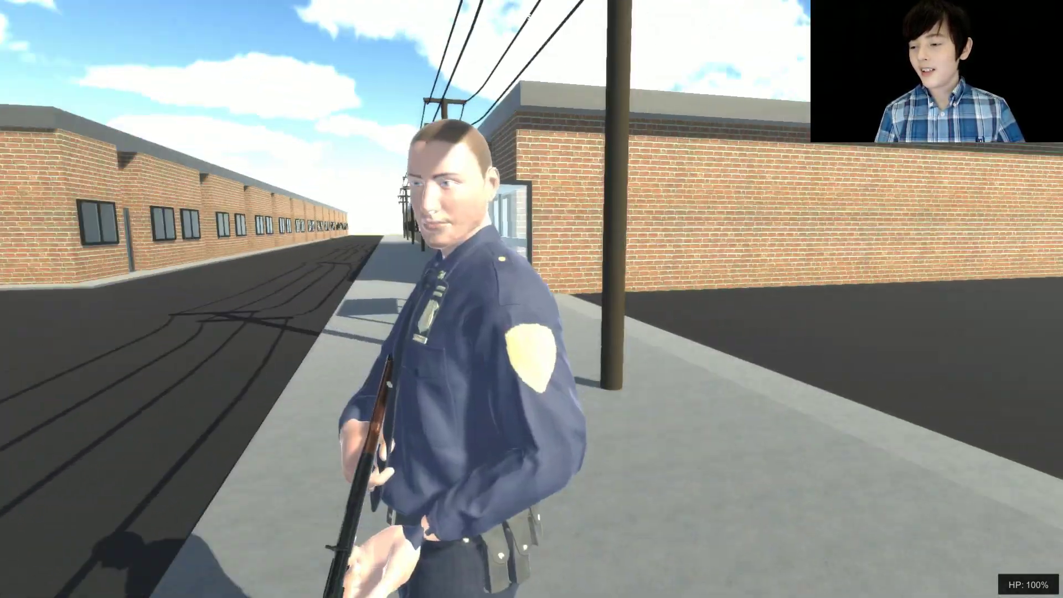
{"action": "key", "text": "w"}
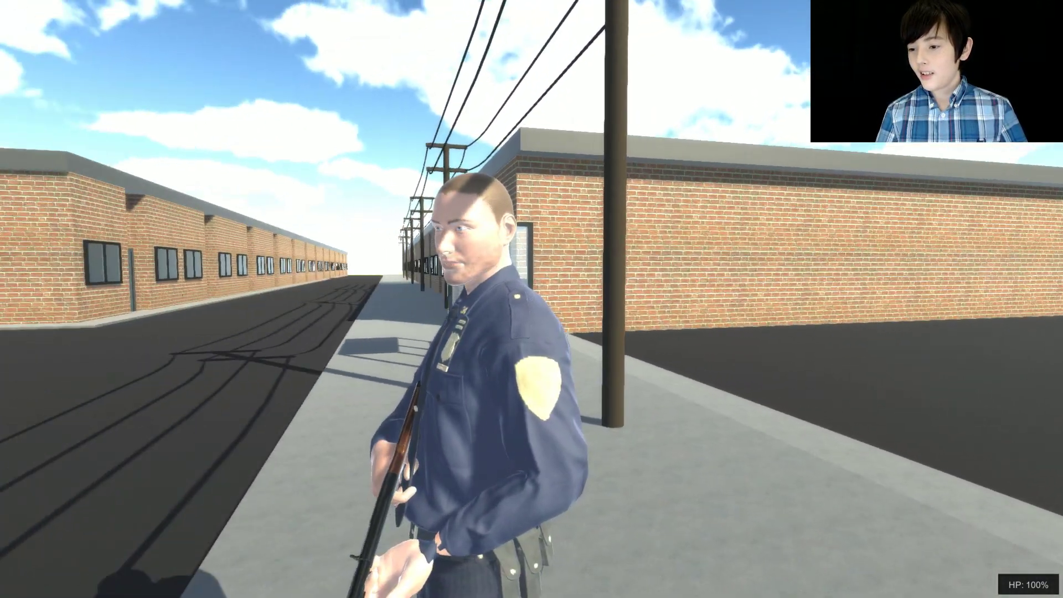
{"action": "key", "text": "w"}
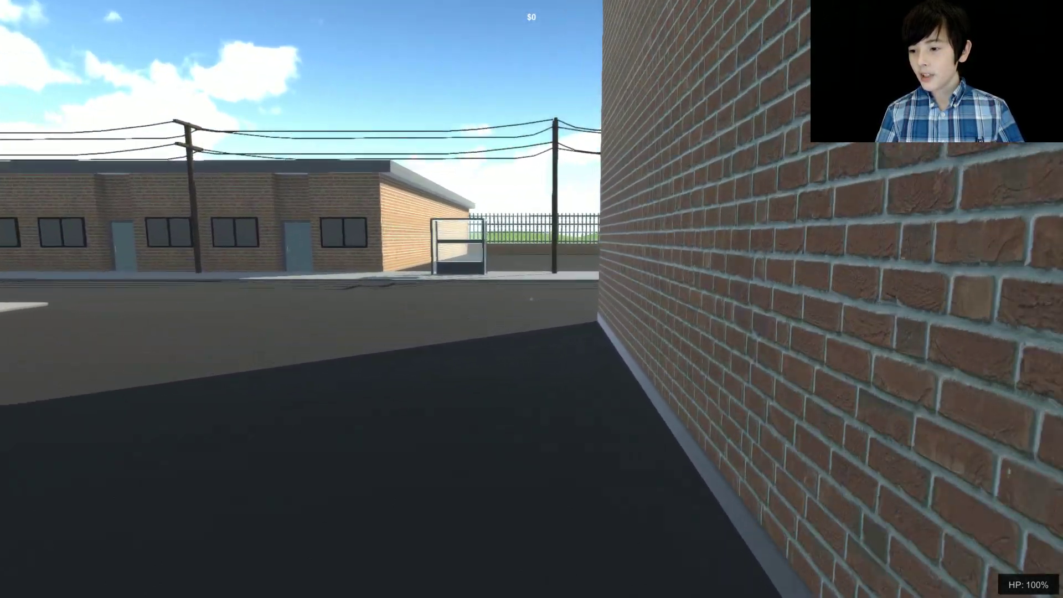
- Walk along the brick wall, through the bus shelter and down the sidewalk into the bank lobby
{"action": "key", "text": "w"}
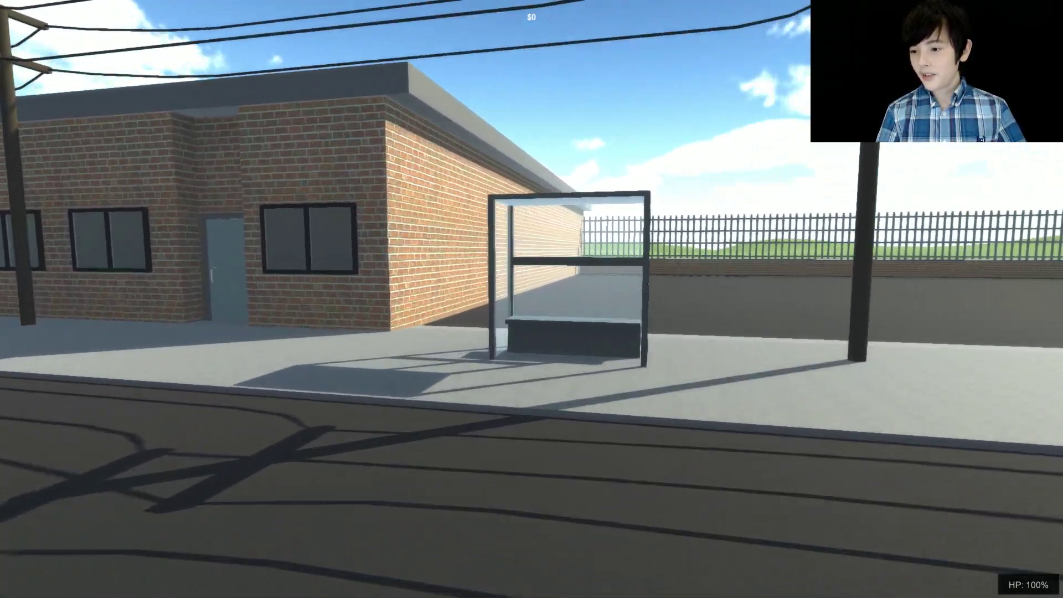
{"action": "key", "text": "w"}
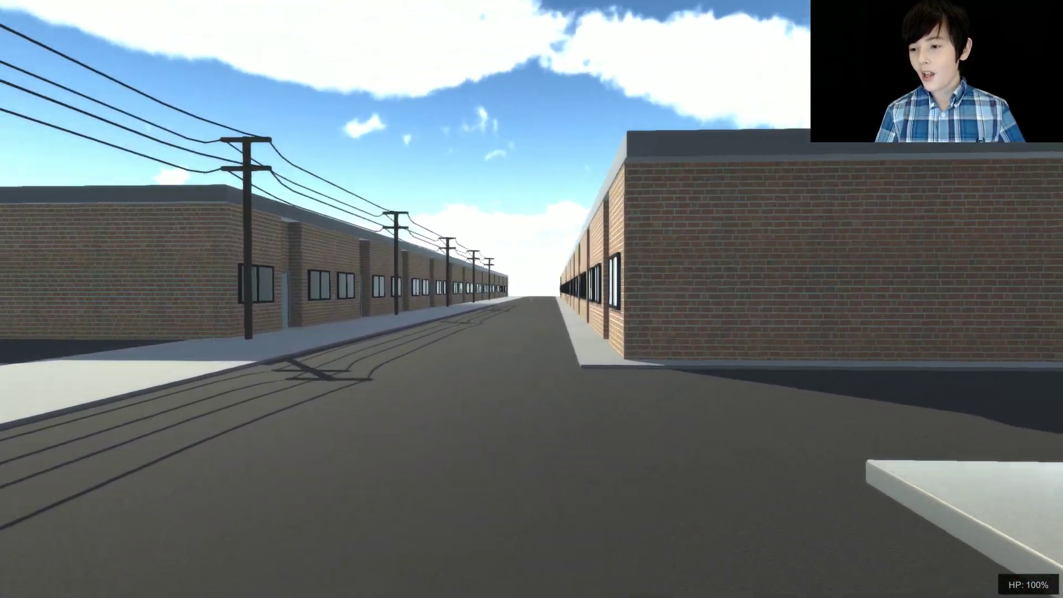
{"action": "key", "text": "a"}
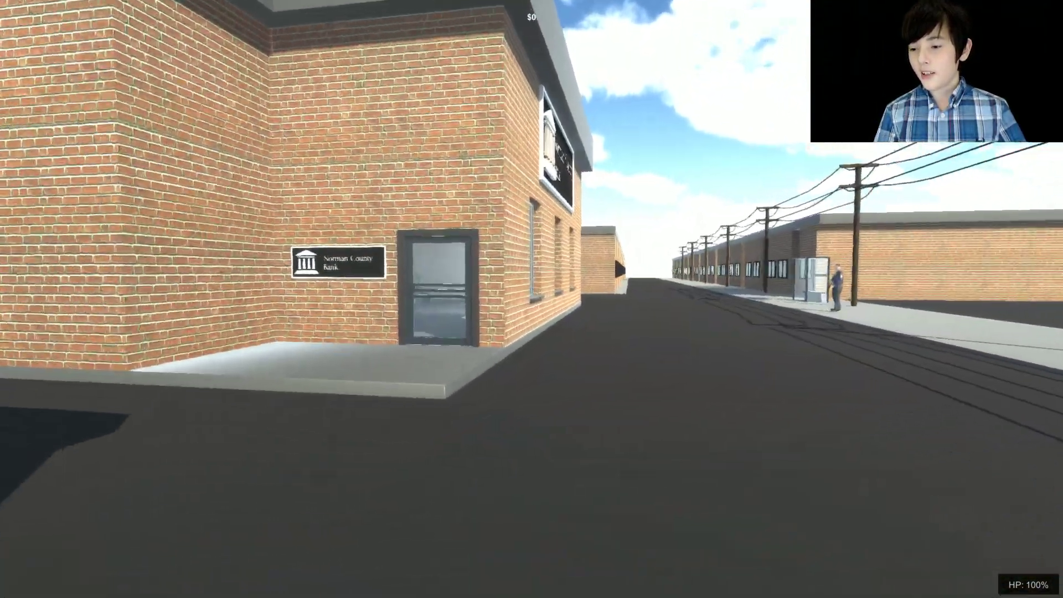
{"action": "key", "text": "w"}
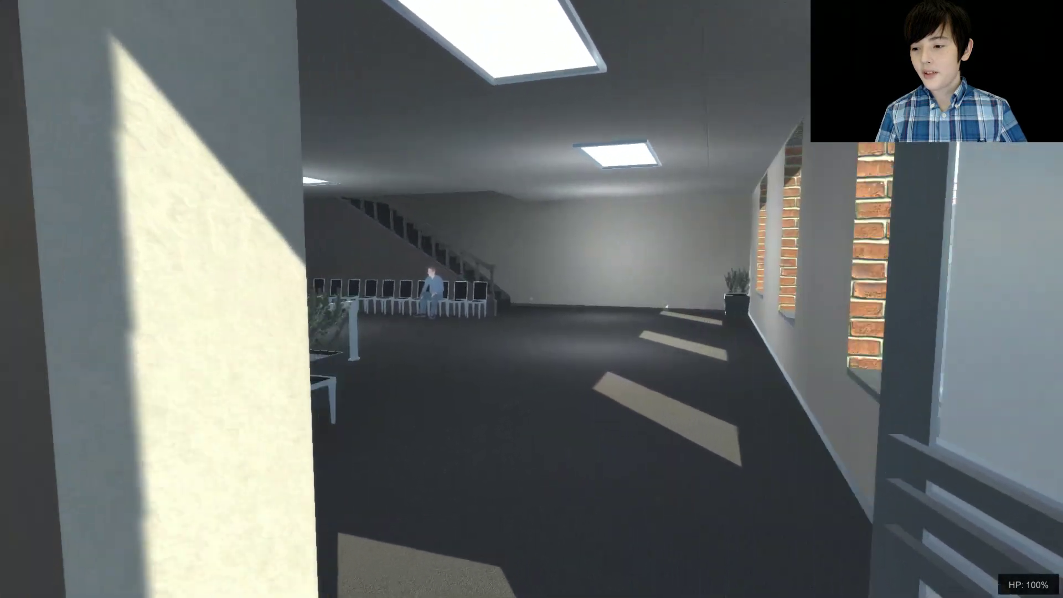
- Walk through the back door into the red-lit room and up to the counter
{"action": "key", "text": "w"}
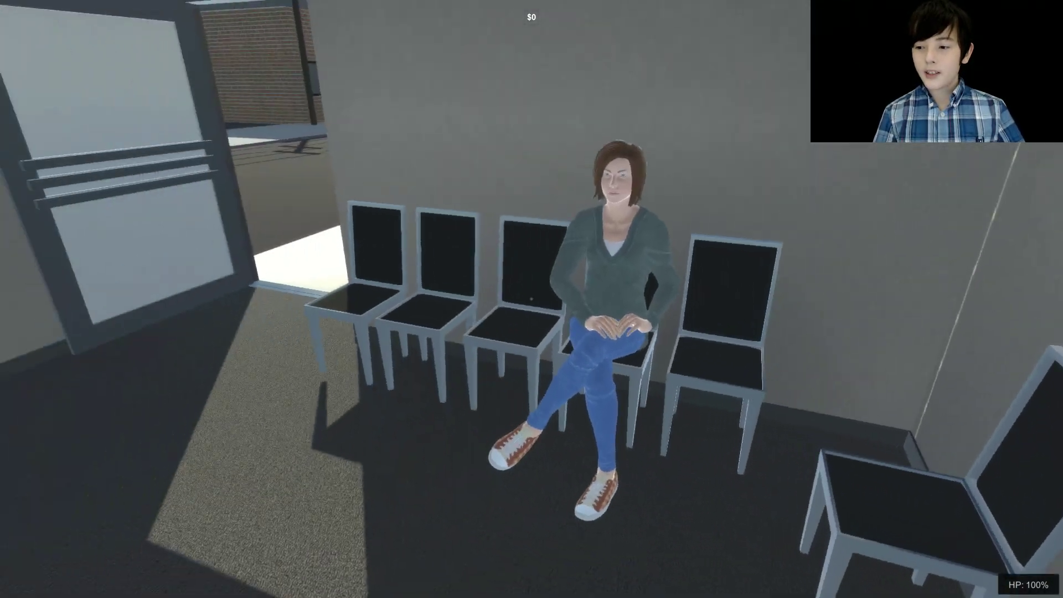
{"action": "key", "text": "w"}
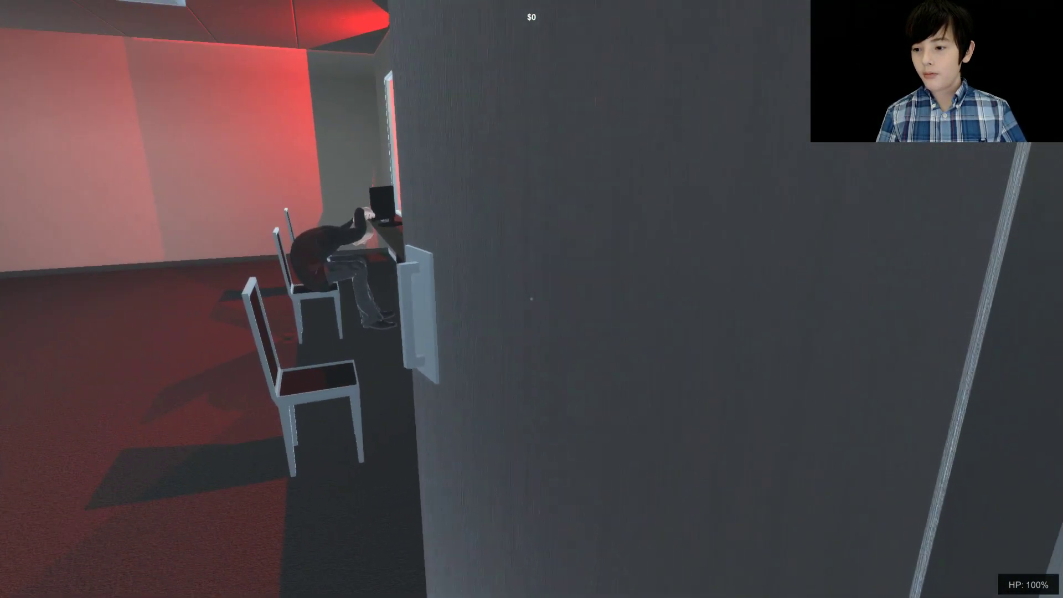
{"action": "key", "text": "w"}
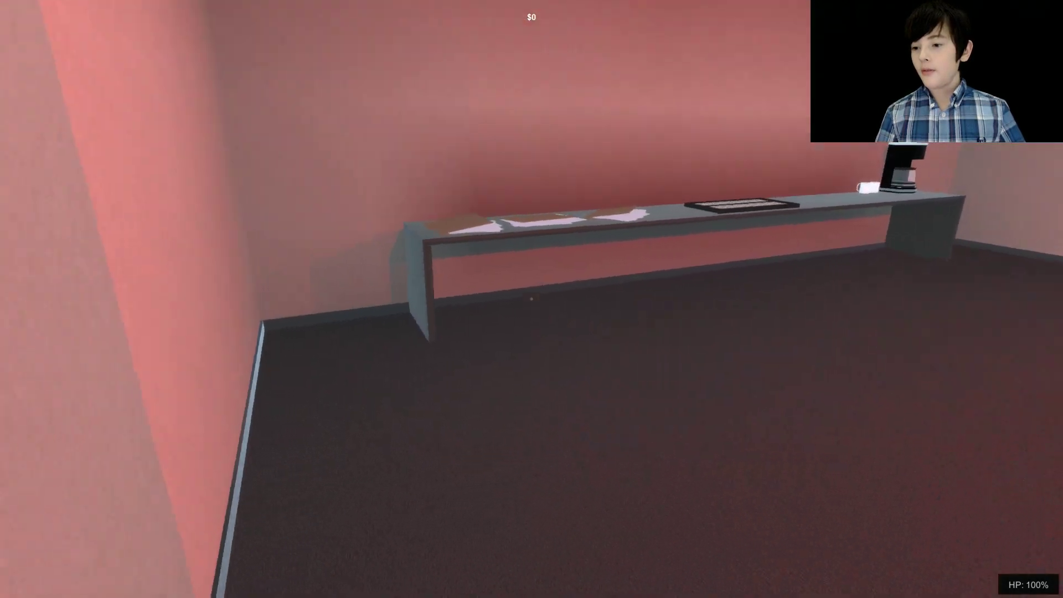
{"action": "key", "text": "w"}
- Take the two document folders and the tray cash, raising the haul to $105,000
{"action": "left_click", "coordinate": [531, 299]}
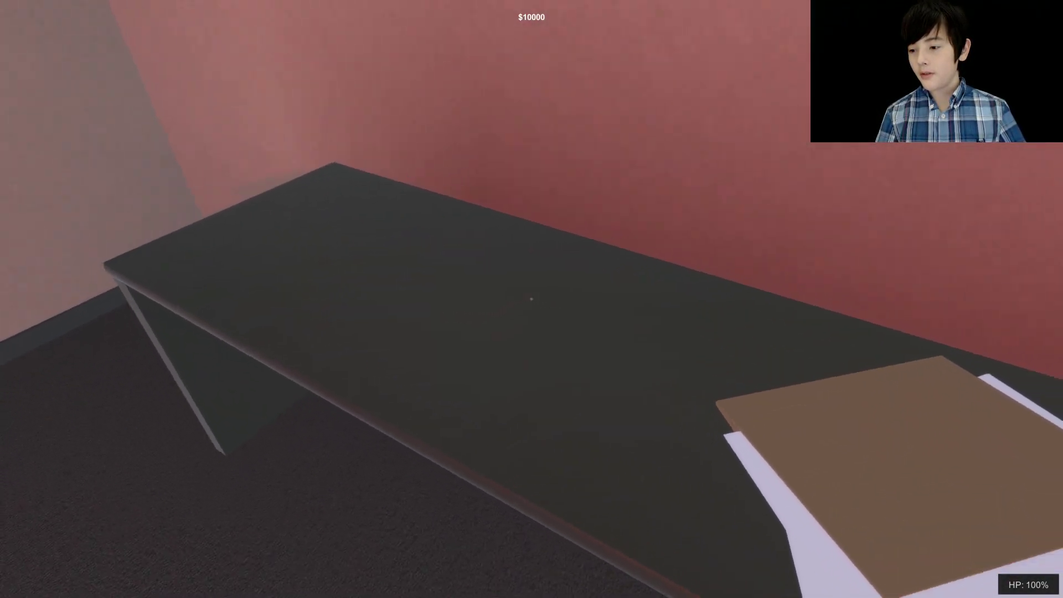
{"action": "left_click", "coordinate": [532, 300]}
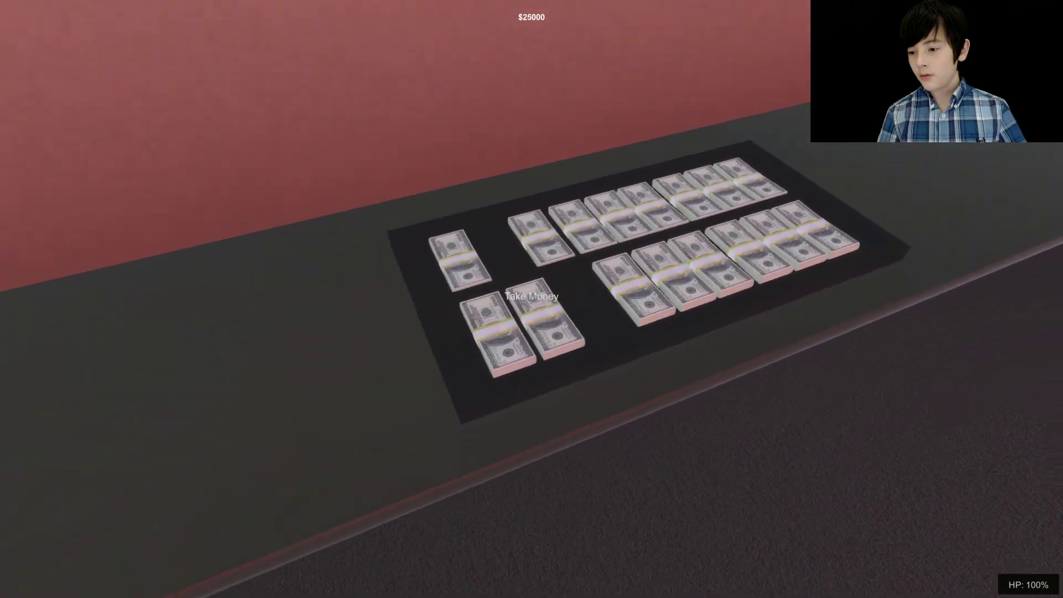
{"action": "left_click", "coordinate": [532, 299]}
{"action": "left_click", "coordinate": [531, 299]}
{"action": "left_click", "coordinate": [532, 299]}
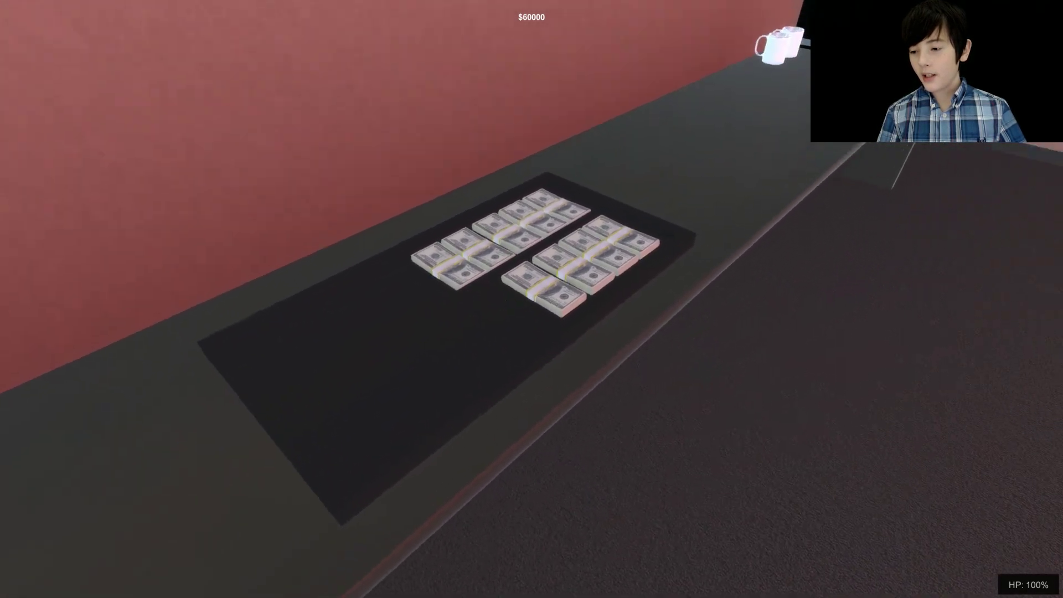
{"action": "left_click", "coordinate": [532, 298]}
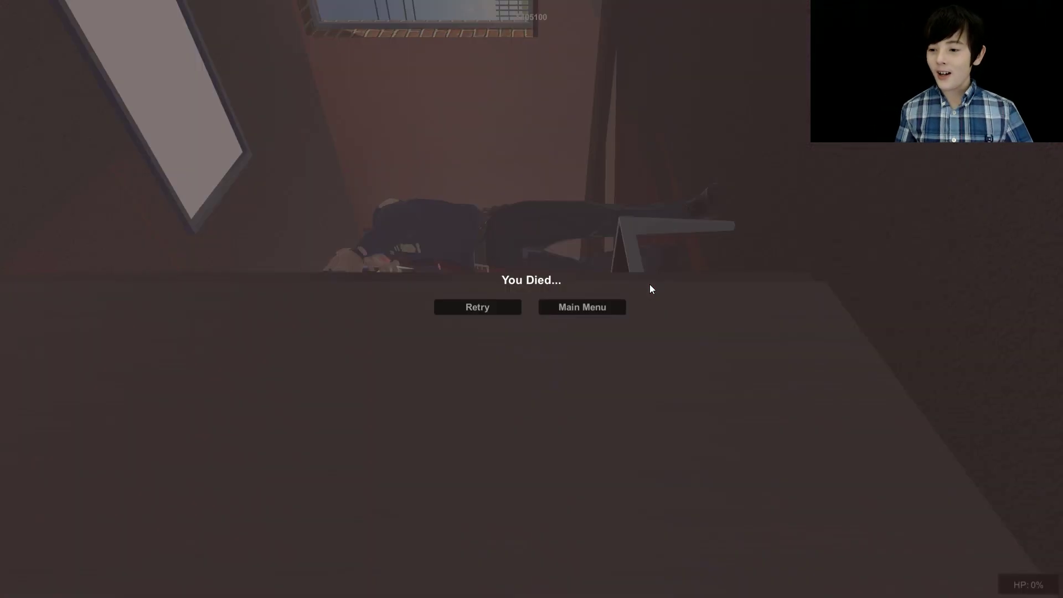
- Retry the Bank level from the You Died screen
{"action": "left_click", "coordinate": [481, 309]}
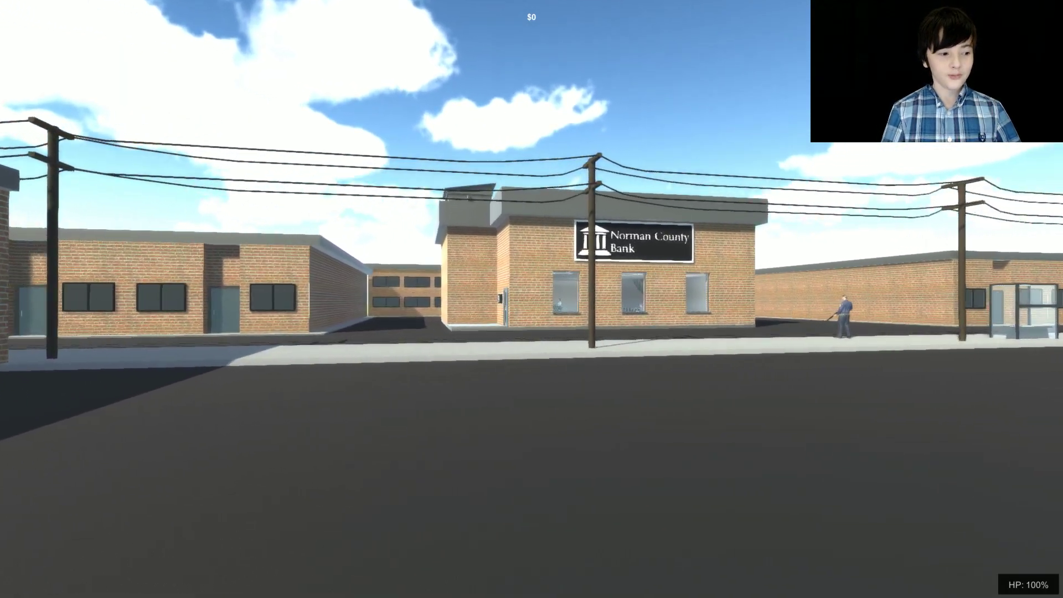
- Walk back through the bank lobby and go through the door into the red-lit back room
{"action": "key", "text": "w"}
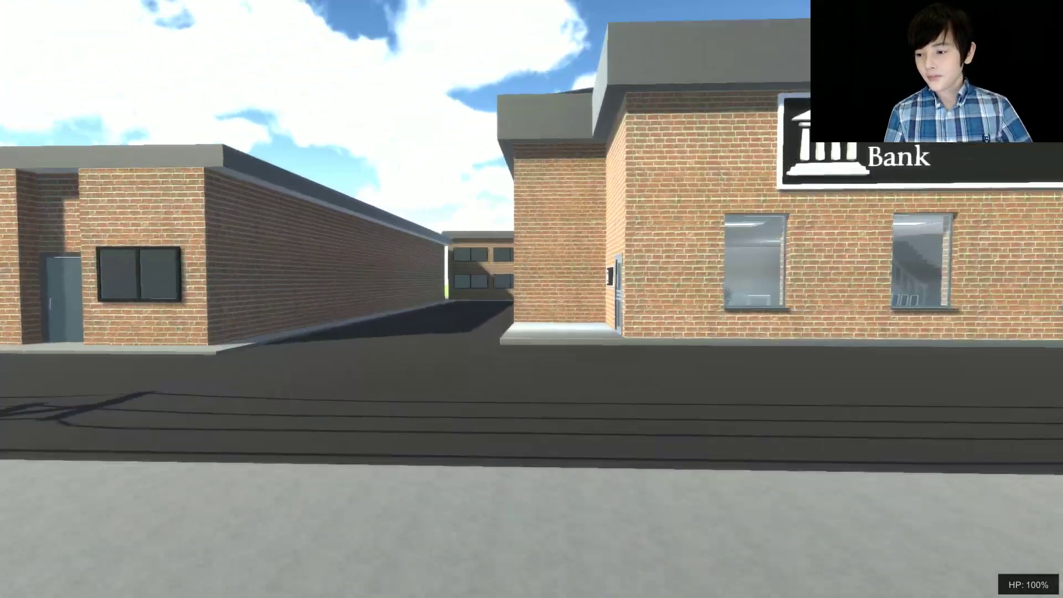
{"action": "key", "text": "w"}
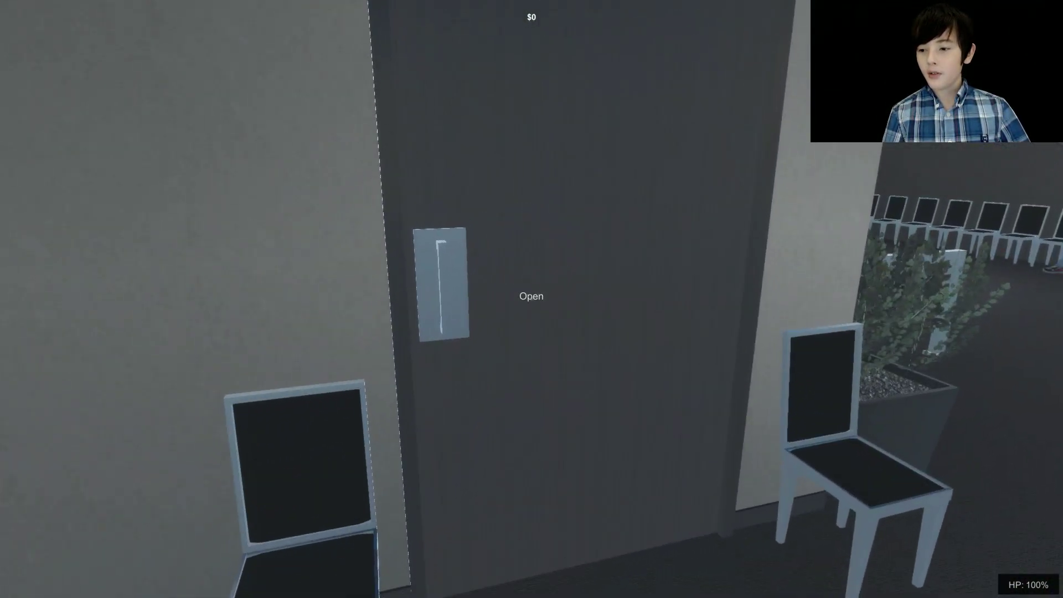
{"action": "key", "text": "e"}
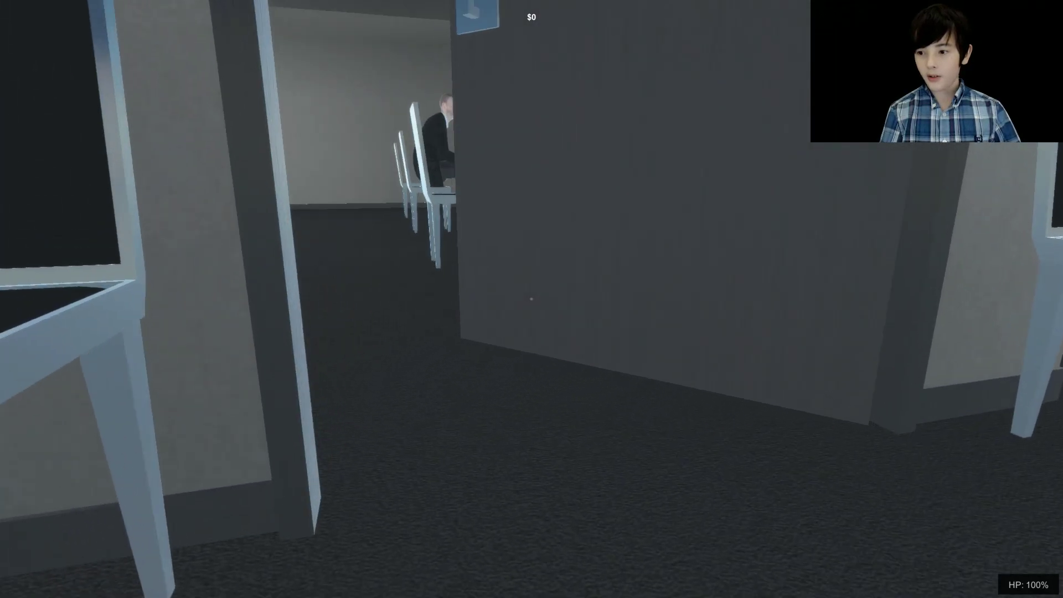
{"action": "key", "text": "w"}
{"action": "key", "text": "s"}
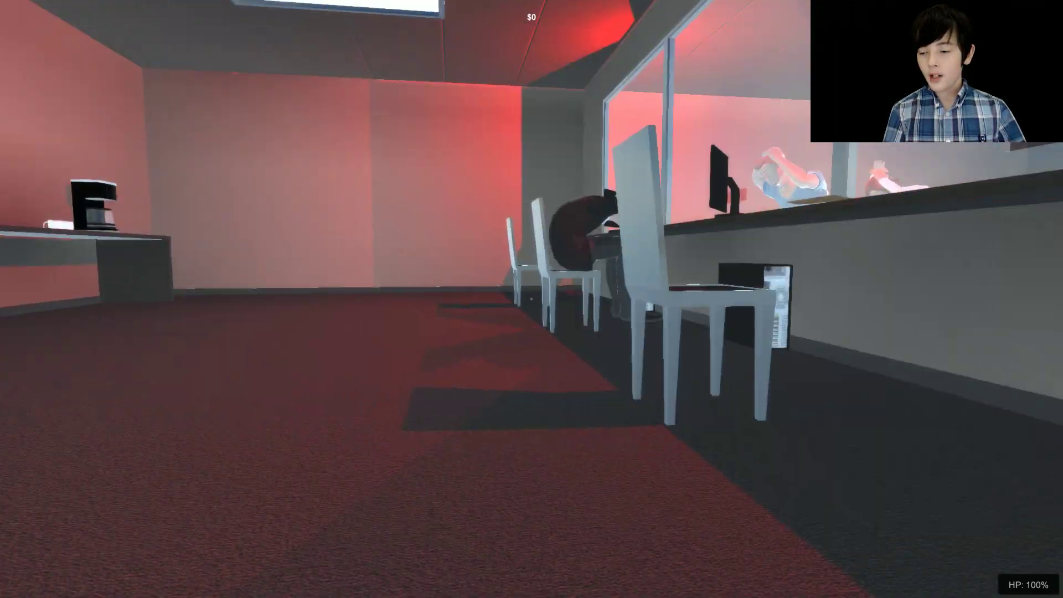
- Take the desk cash stack and all the tray money, bringing the haul to $105,100
{"action": "key", "text": "w"}
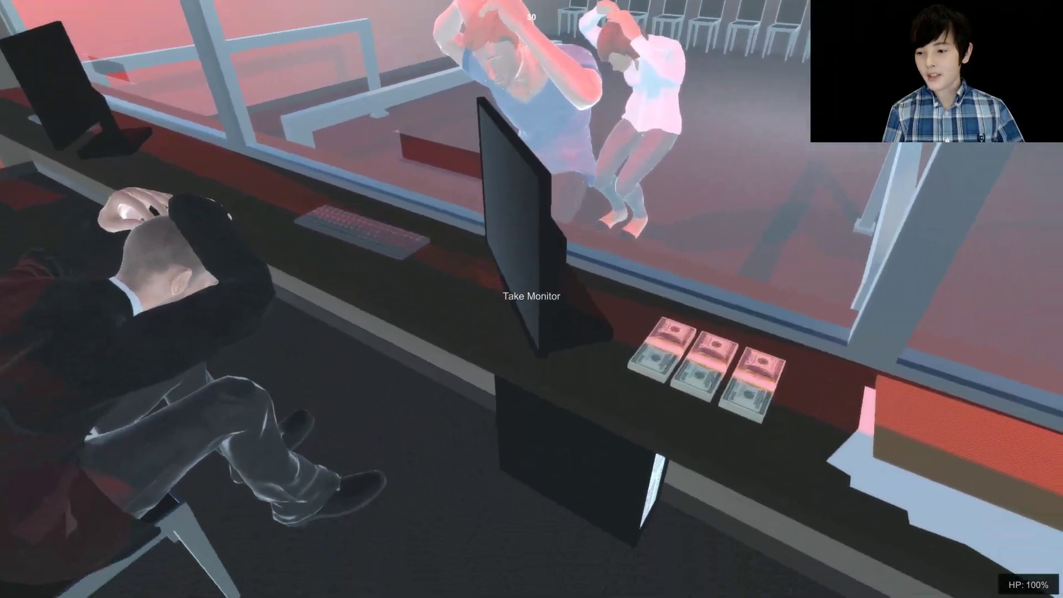
{"action": "key", "text": "e"}
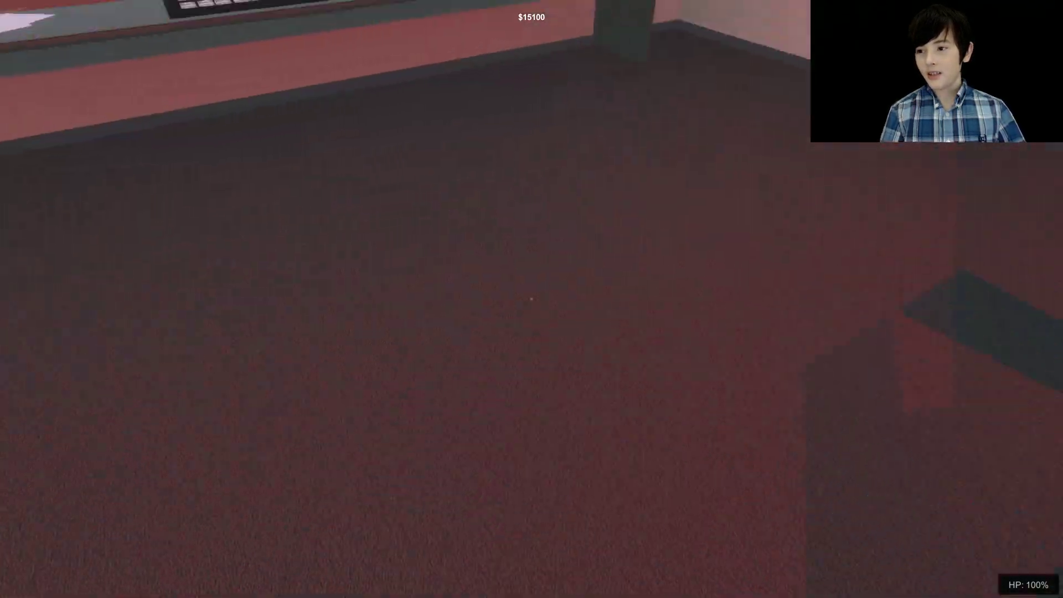
{"action": "key", "text": "e"}
{"action": "key", "text": "e"}
{"action": "key", "text": "e"}
{"action": "key", "text": "e"}
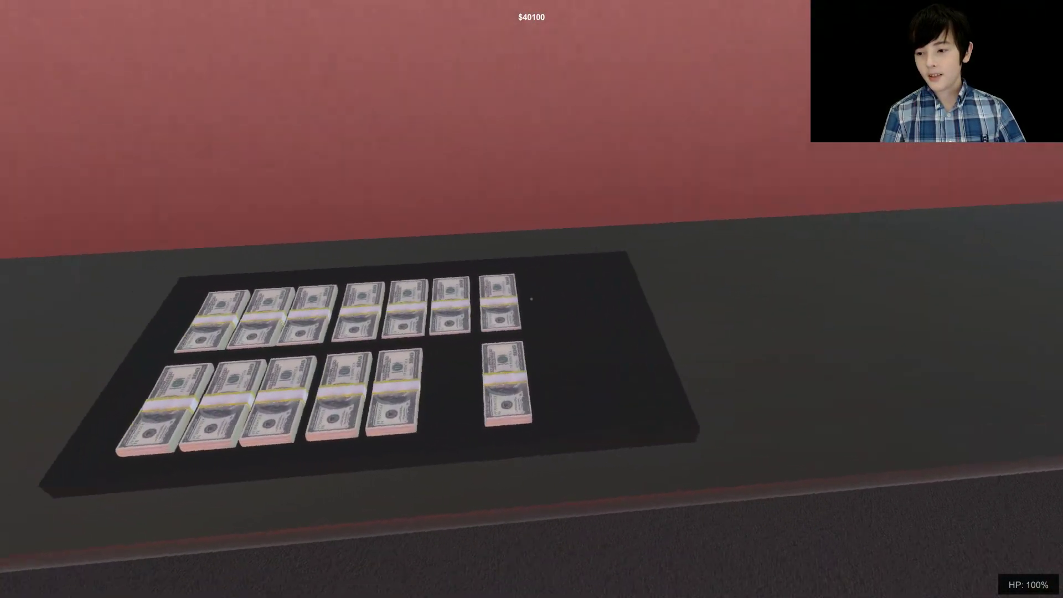
{"action": "key", "text": "e"}
{"action": "key", "text": "e"}
{"action": "key", "text": "e"}
{"action": "key", "text": "e"}
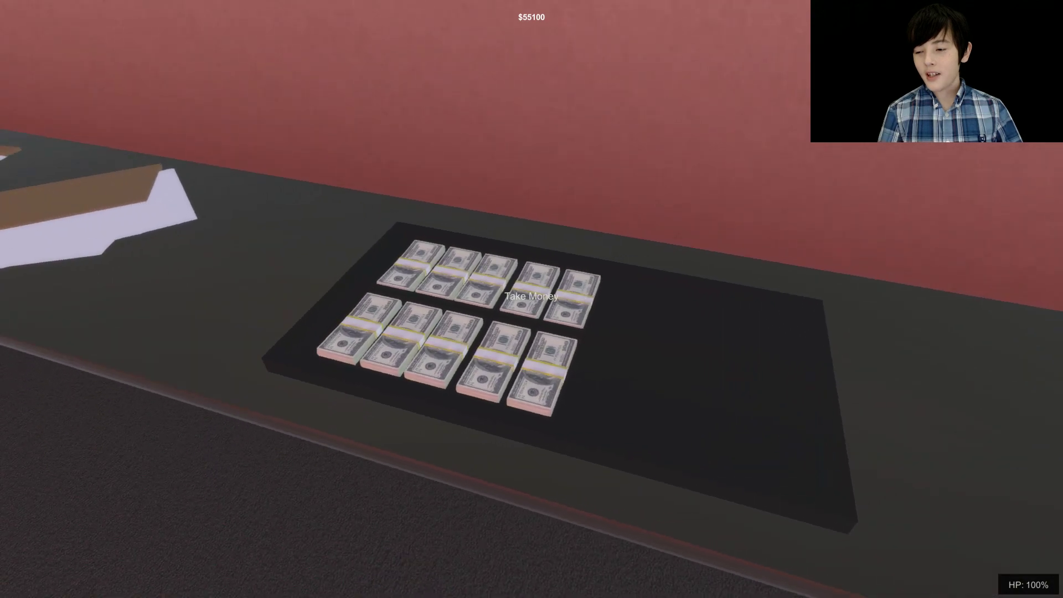
{"action": "key", "text": "e"}
{"action": "key", "text": "e"}
{"action": "key", "text": "e"}
{"action": "key", "text": "e"}
{"action": "key", "text": "e"}
{"action": "key", "text": "e"}
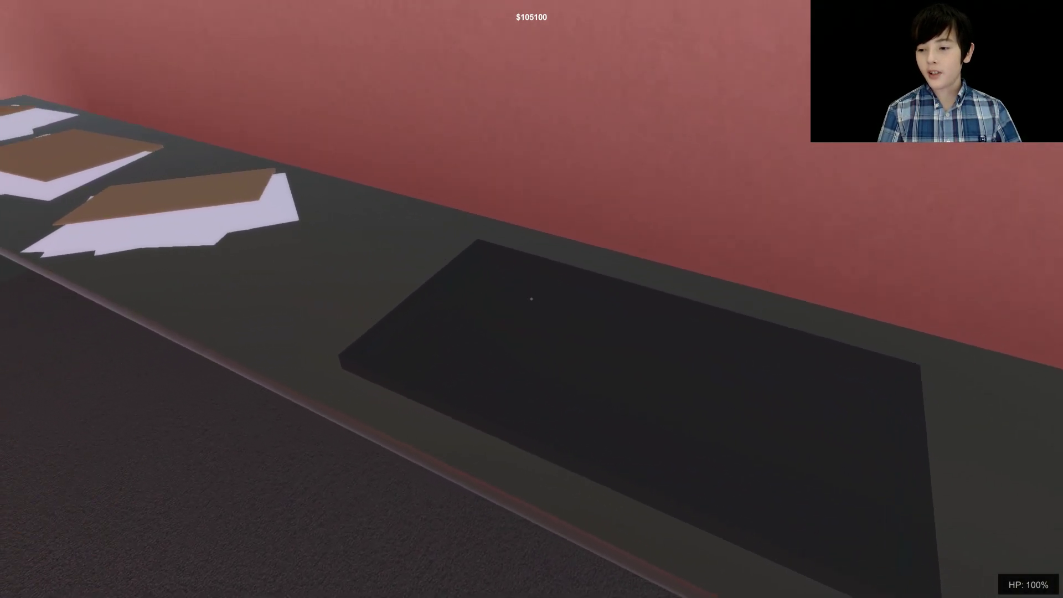
- Head past the stairs into the corridor, then retry the level after dying
{"action": "key", "text": "w"}
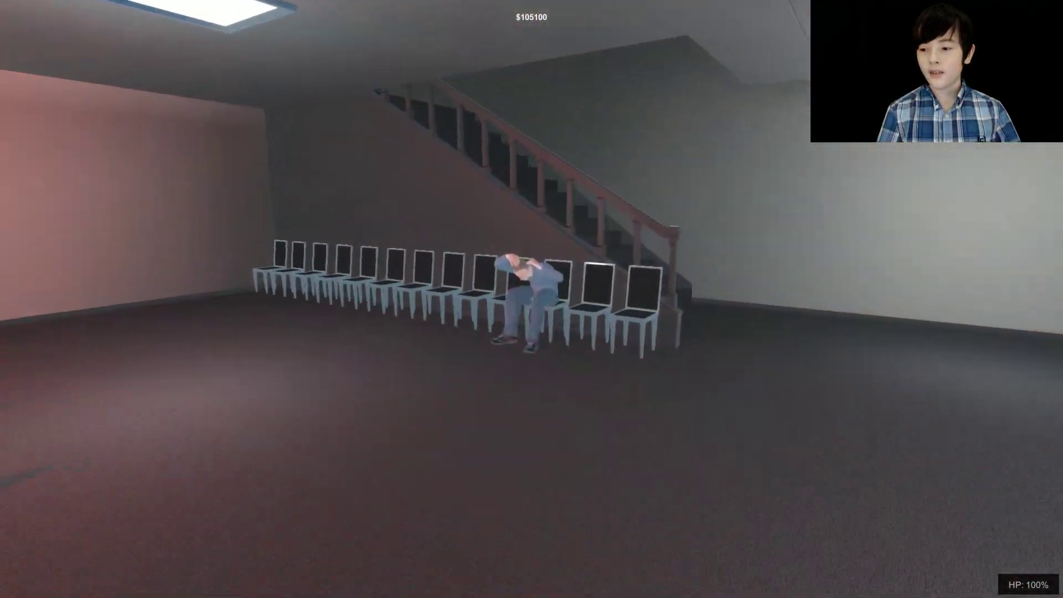
{"action": "key", "text": "w"}
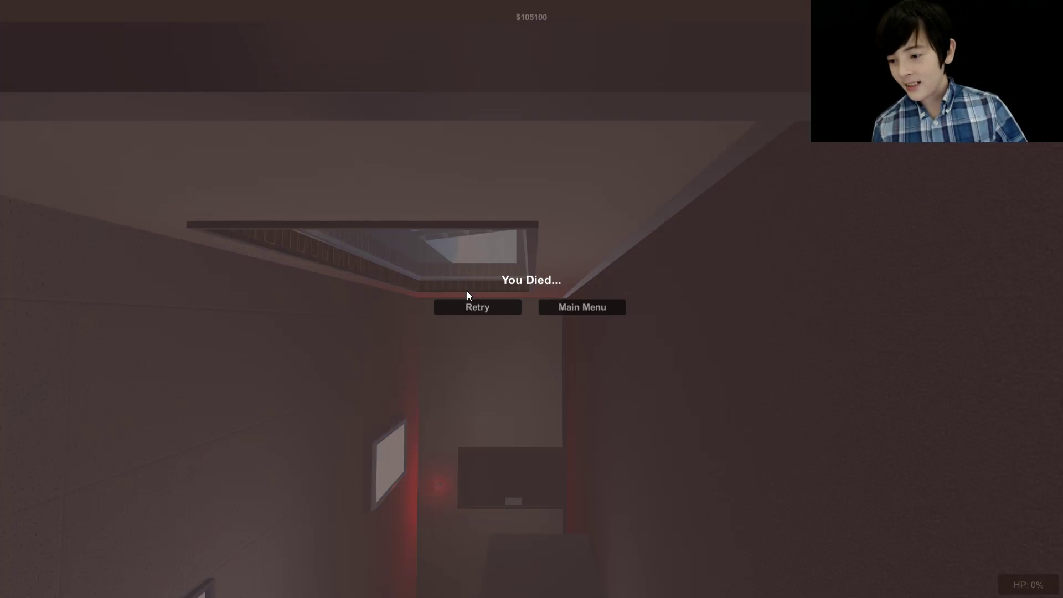
{"action": "left_click", "coordinate": [472, 307]}
- Cross the street into Norman County Bank and walk back toward the teller counter
{"action": "key", "text": "w"}
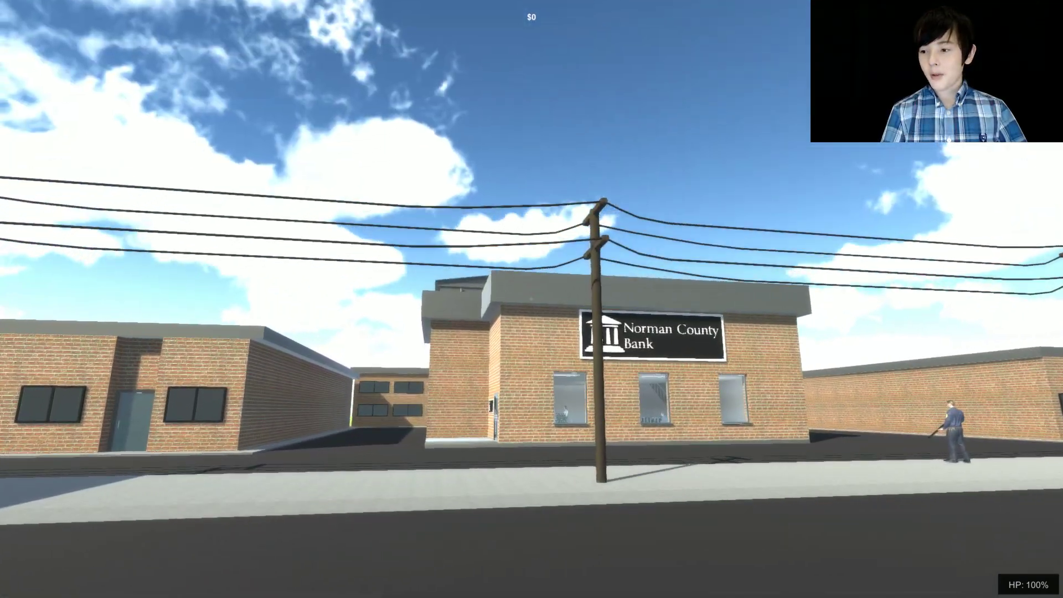
{"action": "key", "text": "w"}
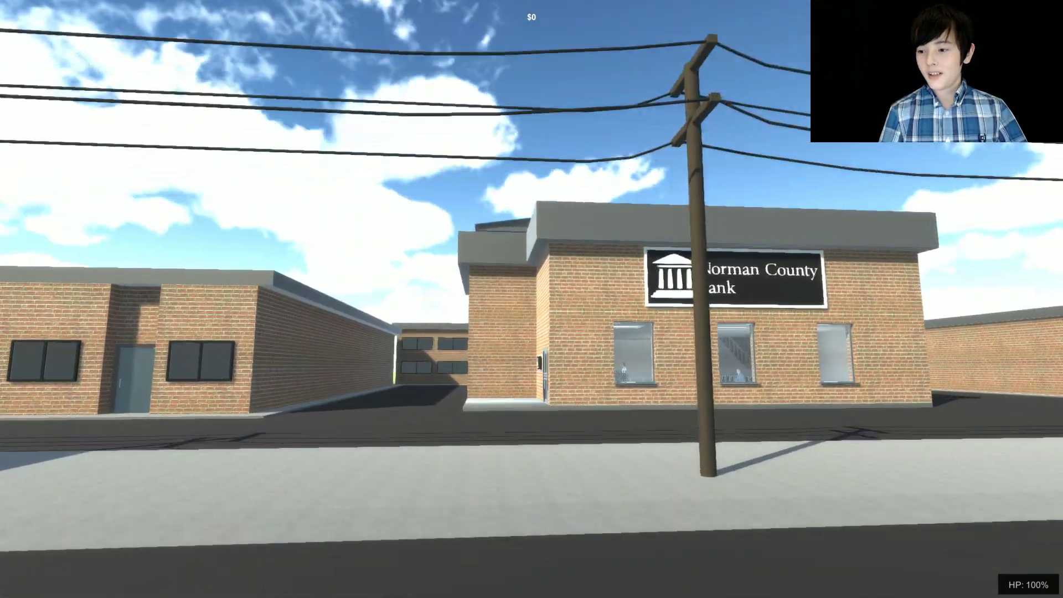
{"action": "key", "text": "w"}
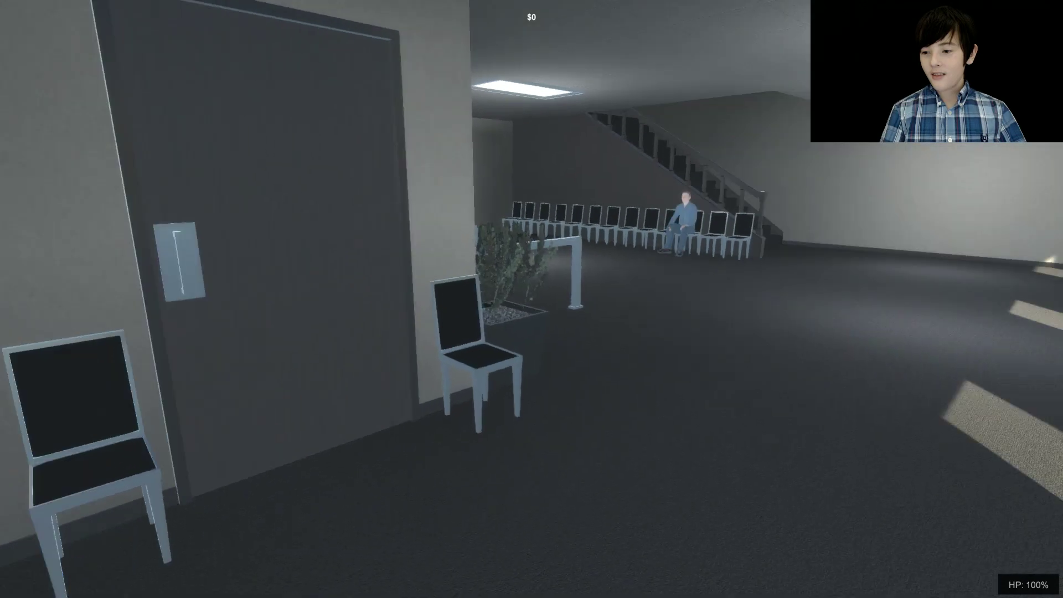
{"action": "key", "text": "s"}
{"action": "key", "text": "w"}
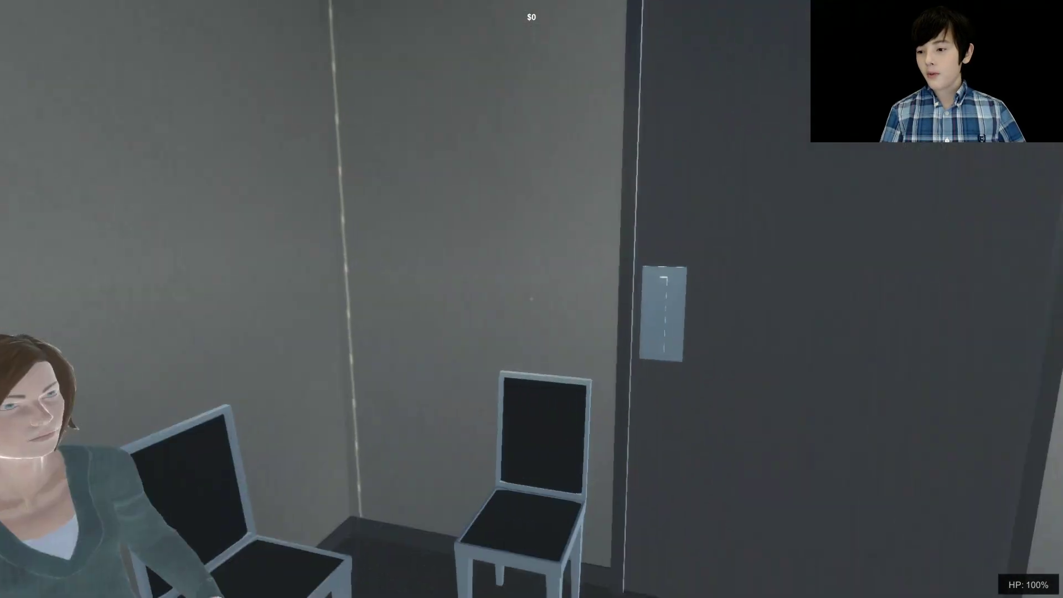
{"action": "key", "text": "w"}
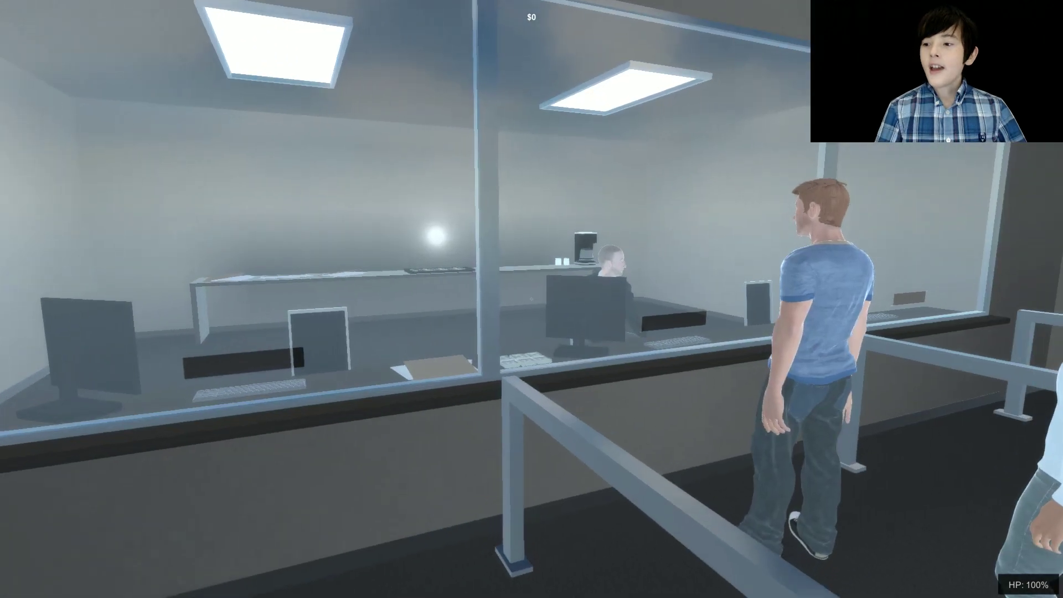
- Walk along the counter up behind the man and woman in the queue
{"action": "key", "text": "w"}
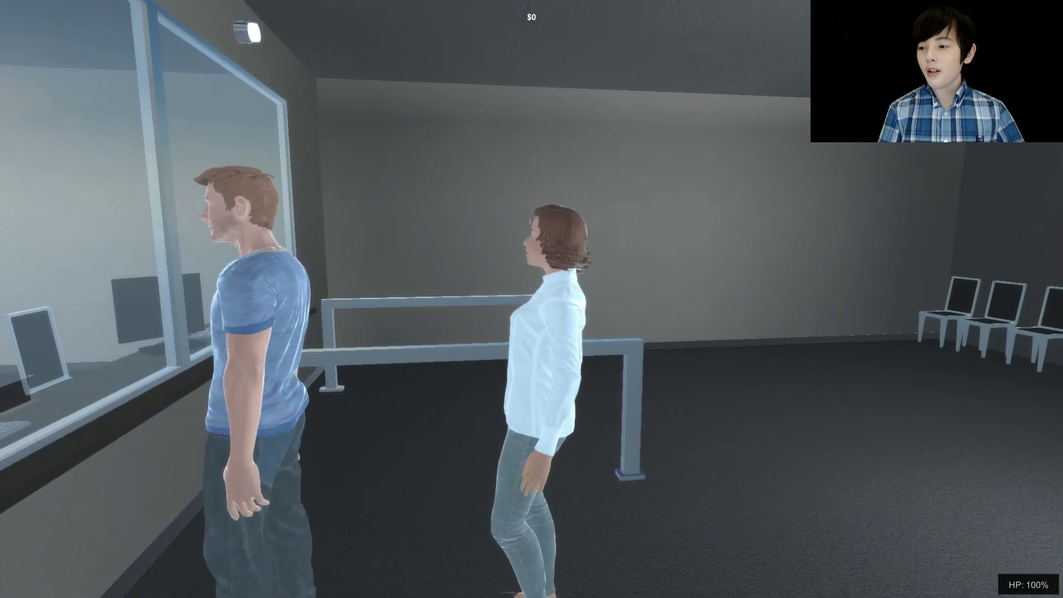
{"action": "key", "text": "w"}
{"action": "key", "text": "a"}
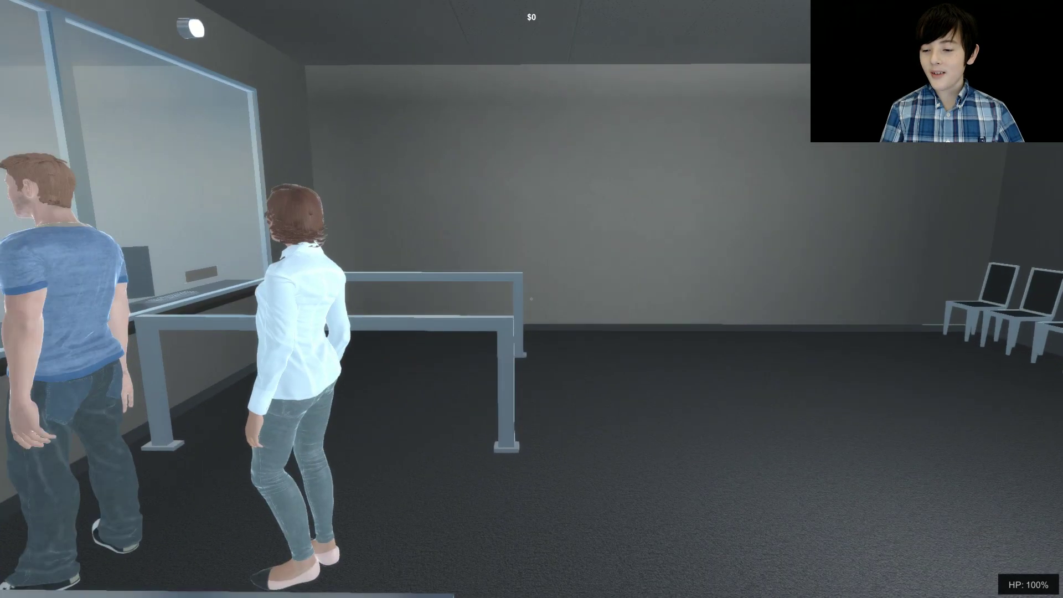
{"action": "key", "text": "s"}
{"action": "key", "text": "w"}
- Step up to the teller glass to spot the cash, then back out toward the waiting chairs
{"action": "key", "text": "w"}
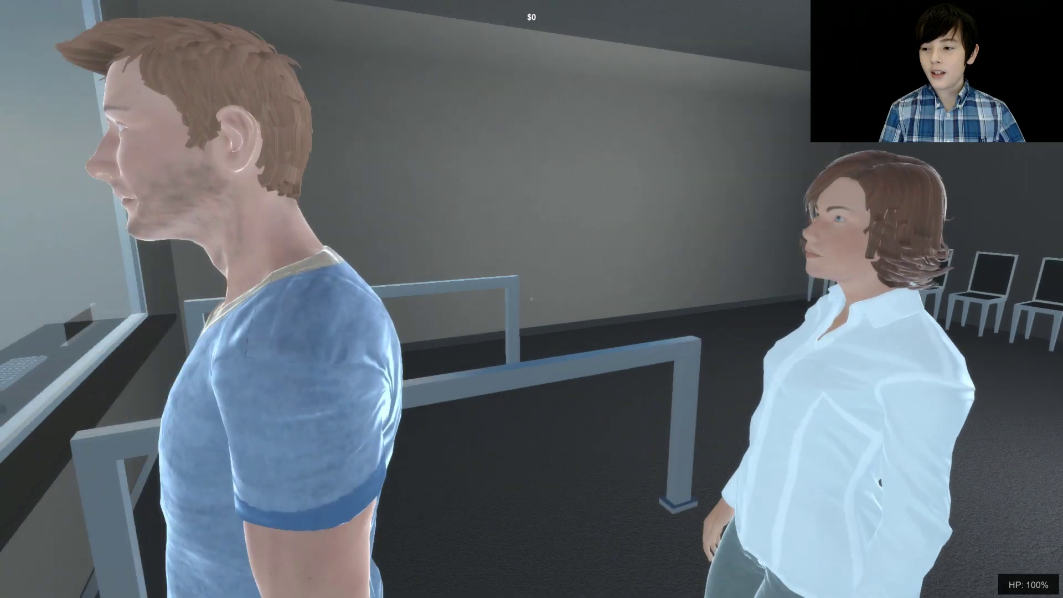
{"action": "key", "text": "w"}
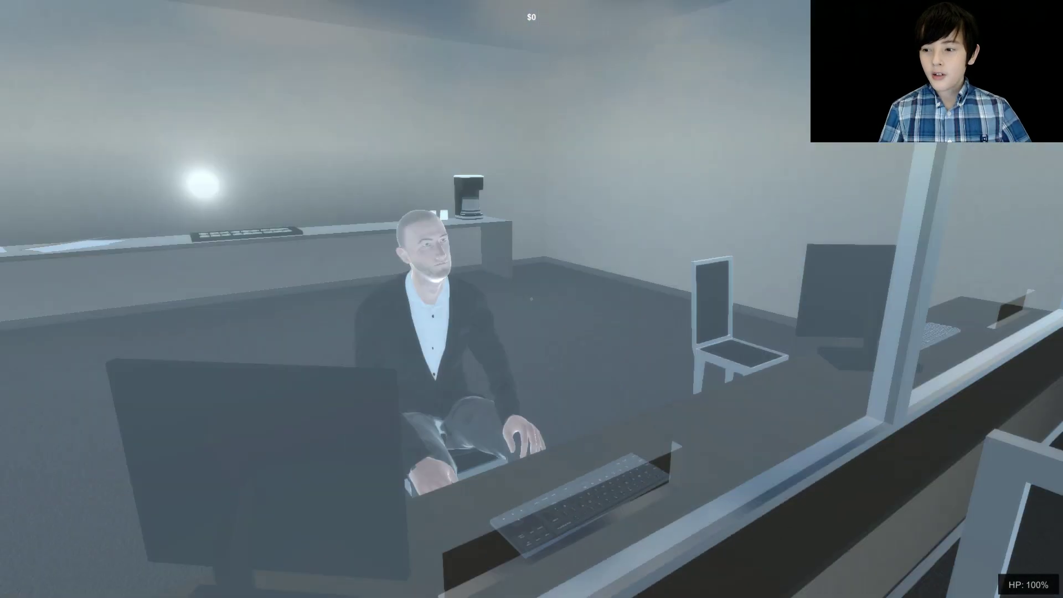
{"action": "key", "text": "s"}
{"action": "key", "text": "w"}
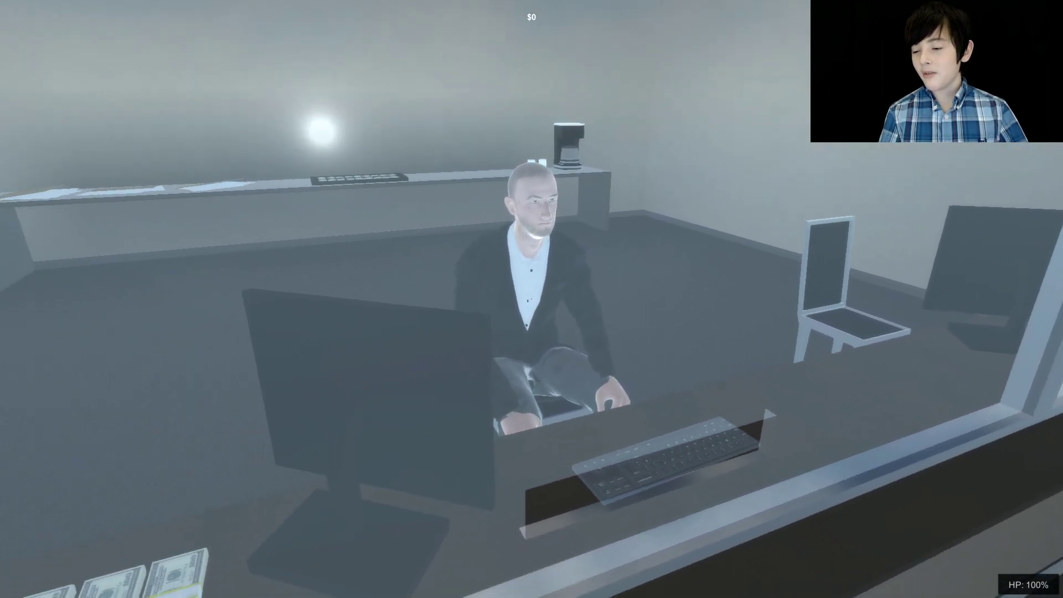
{"action": "key", "text": "s"}
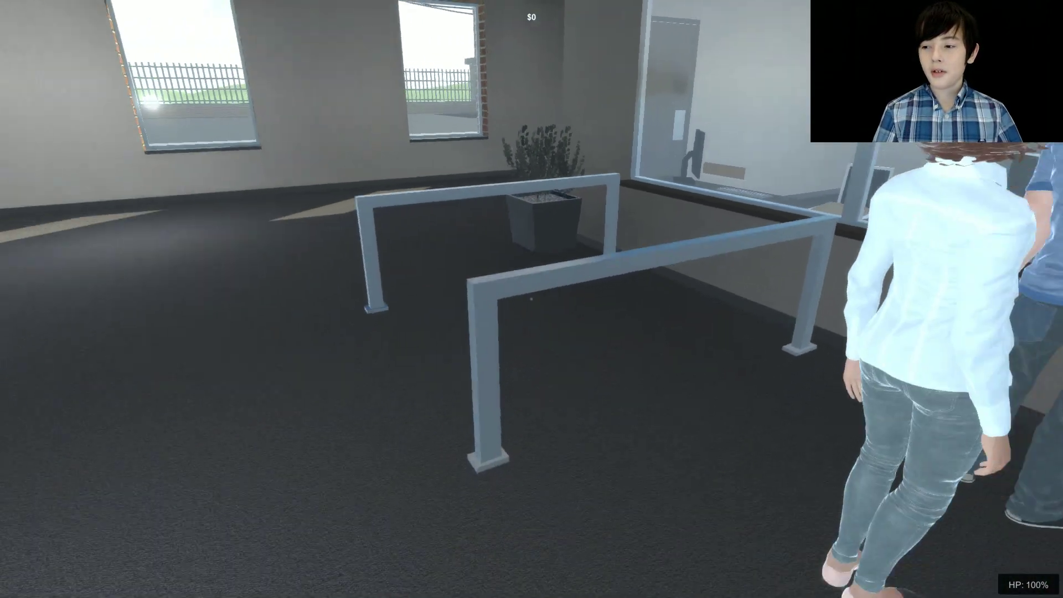
{"action": "key", "text": "w"}
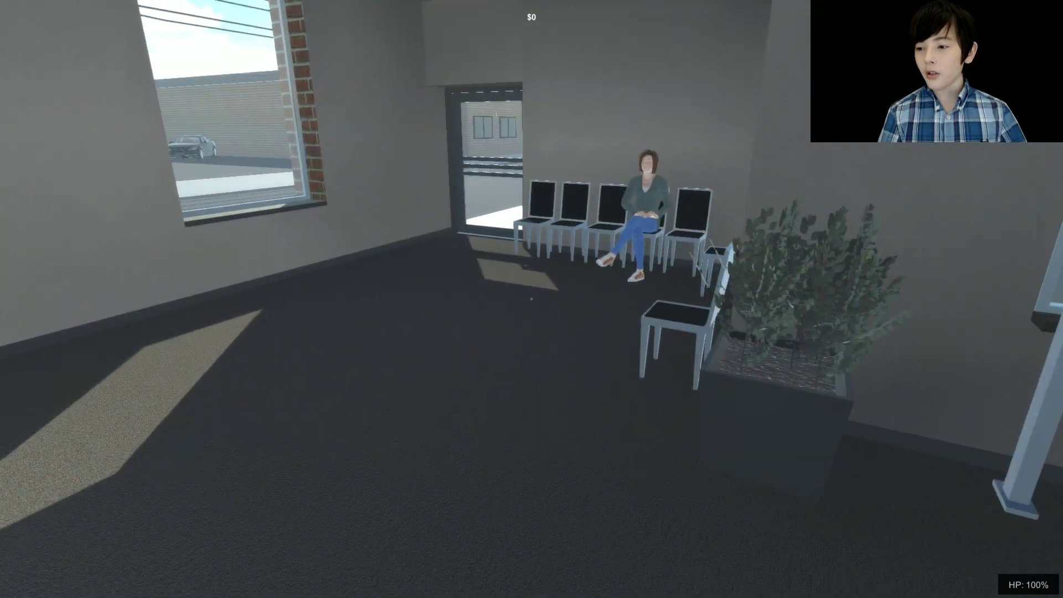
- Enter the back office, take the counter cash to reach $20,000, then walk out to the officer
{"action": "key", "text": "w"}
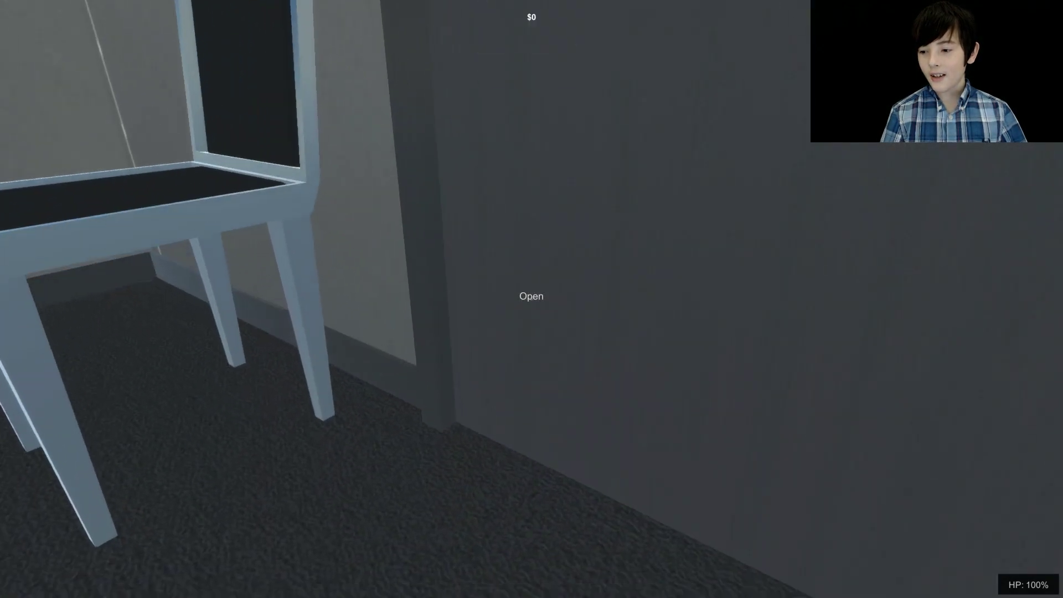
{"action": "key", "text": "e"}
{"action": "key", "text": "w"}
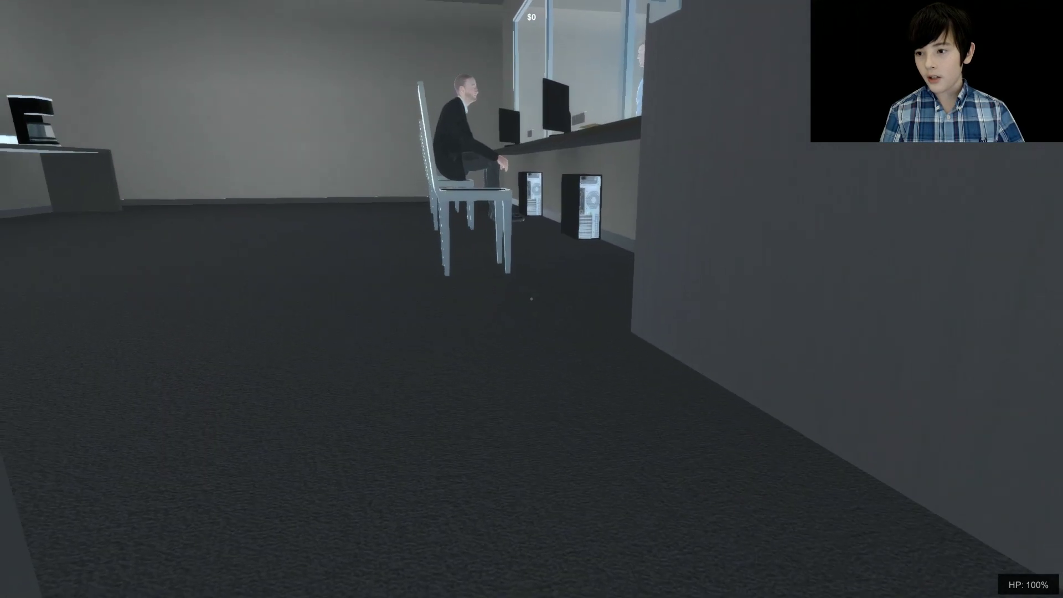
{"action": "key", "text": "w"}
{"action": "key", "text": "w"}
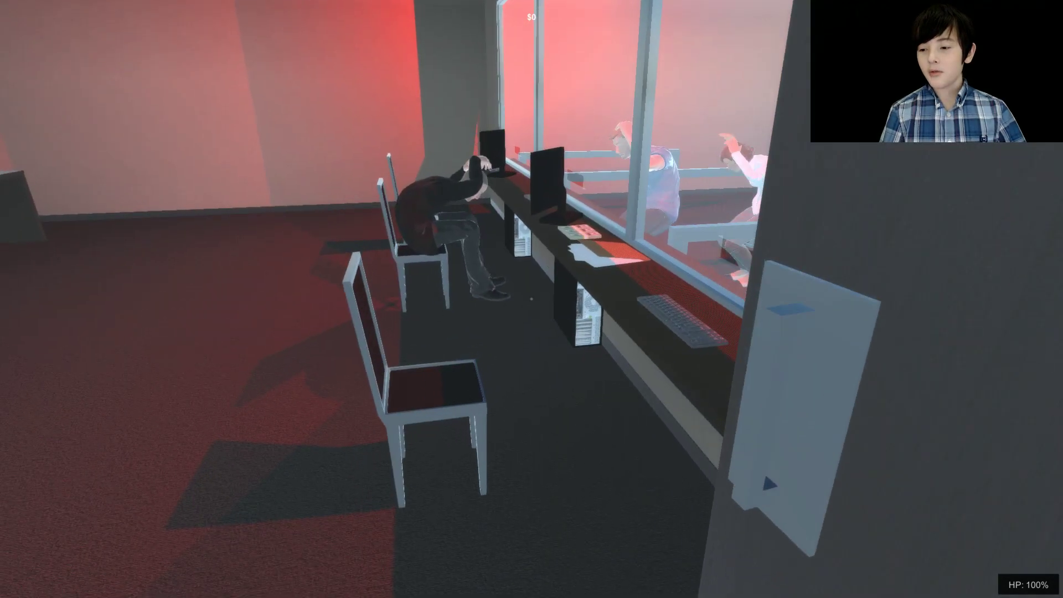
{"action": "key", "text": "e"}
{"action": "key", "text": "e"}
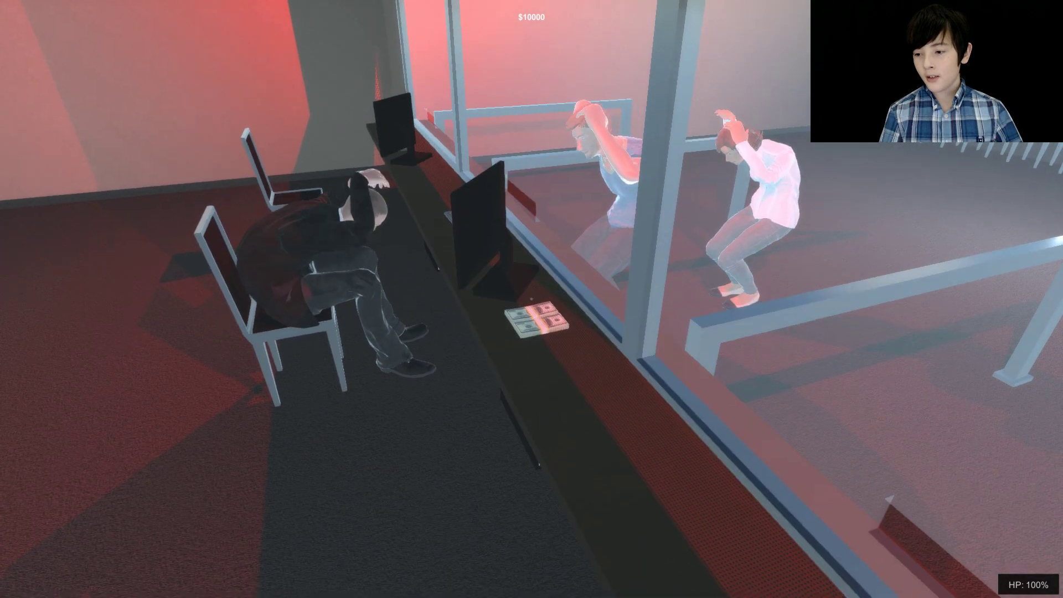
{"action": "key", "text": "w"}
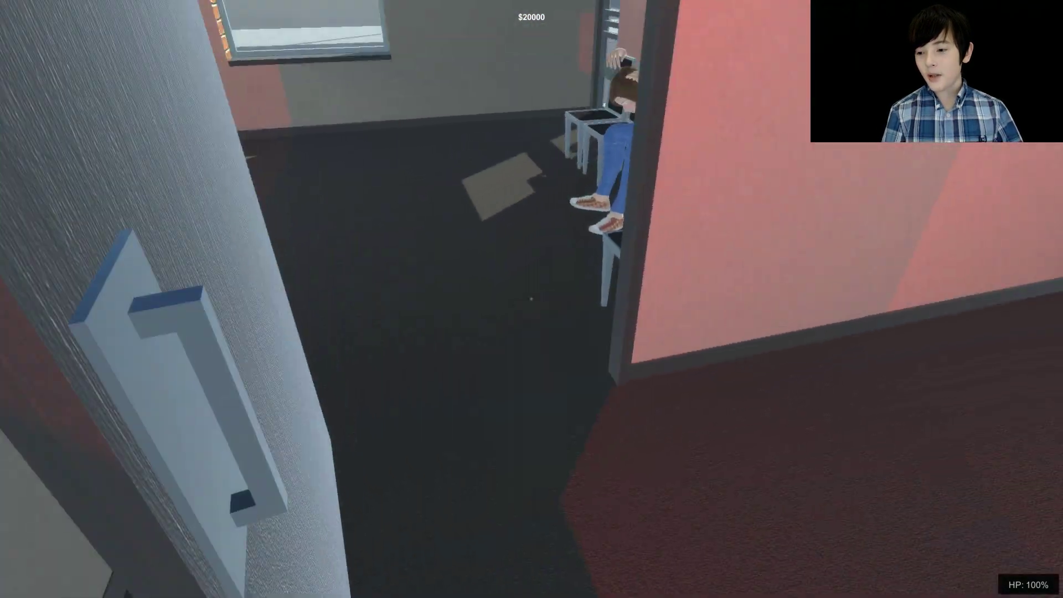
{"action": "key", "text": "w"}
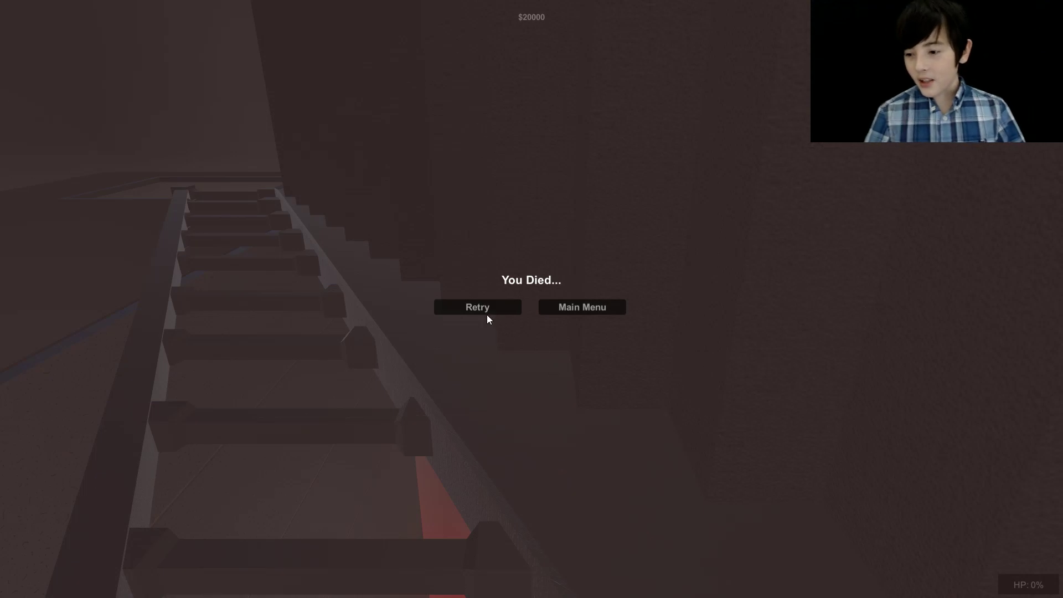
- Retry the Bank level and walk up the alley beside the bank to the grey door
{"action": "left_click", "coordinate": [476, 308]}
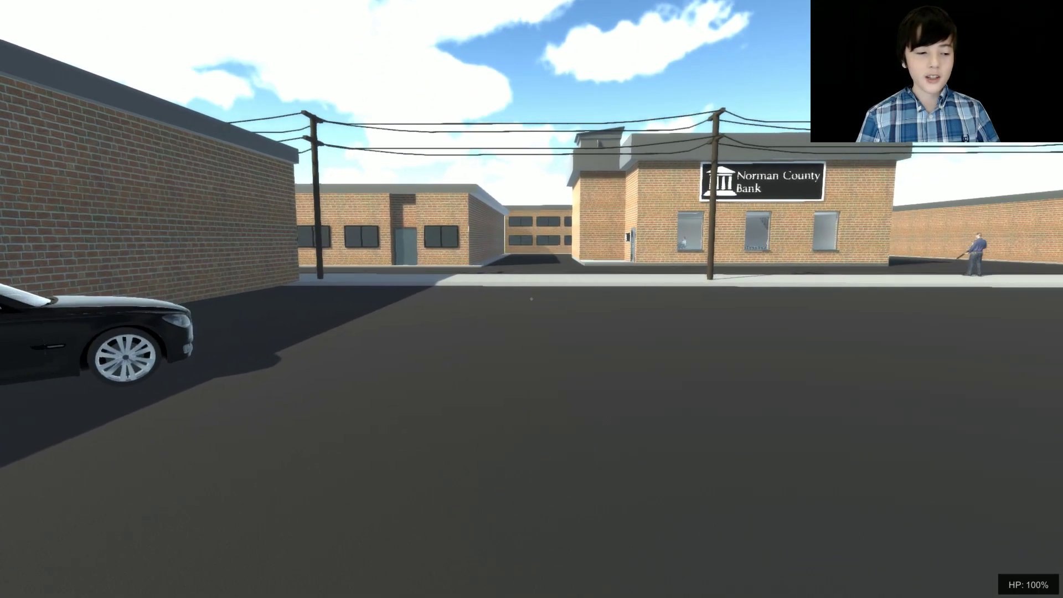
{"action": "key", "text": "w"}
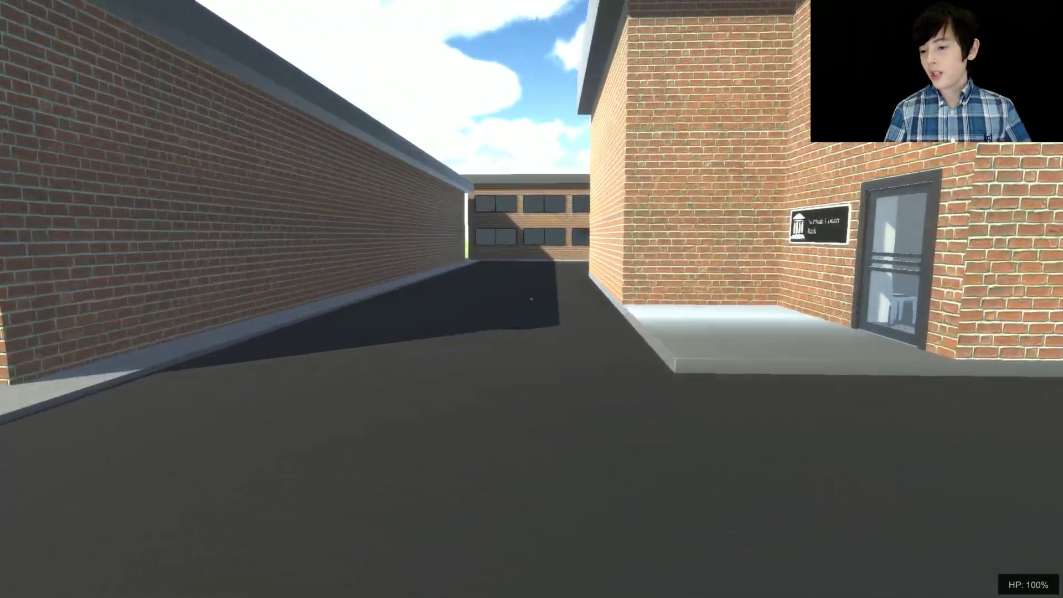
{"action": "key", "text": "w"}
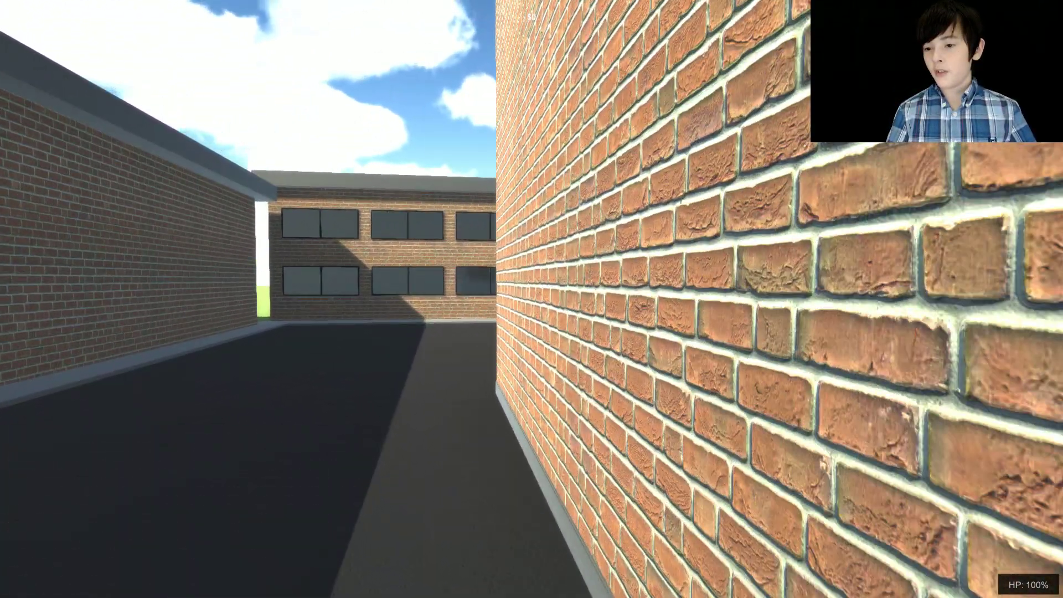
{"action": "key", "text": "w"}
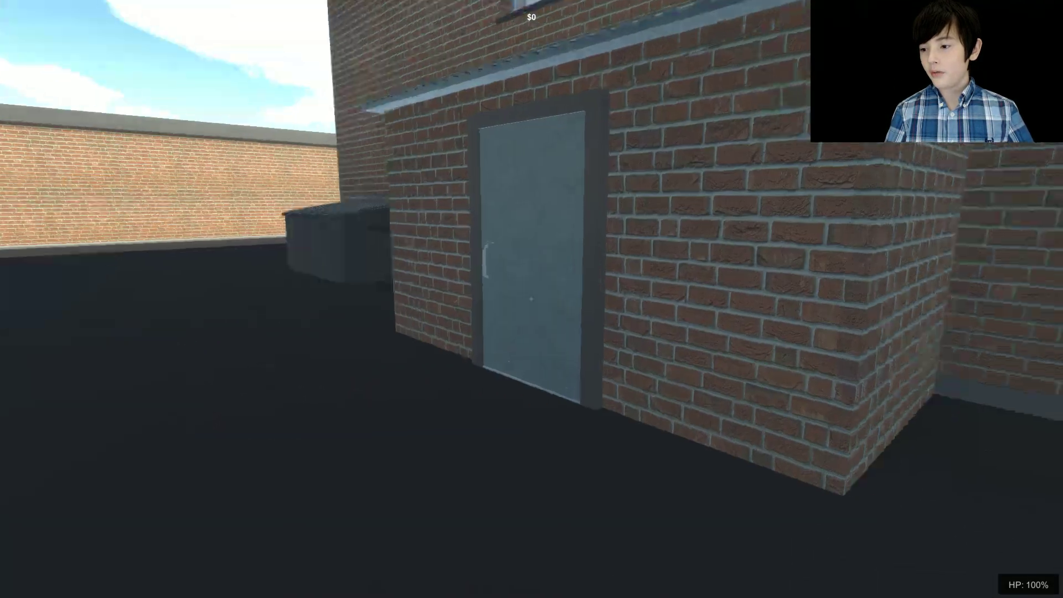
{"action": "key", "text": "w"}
{"action": "key", "text": "w"}
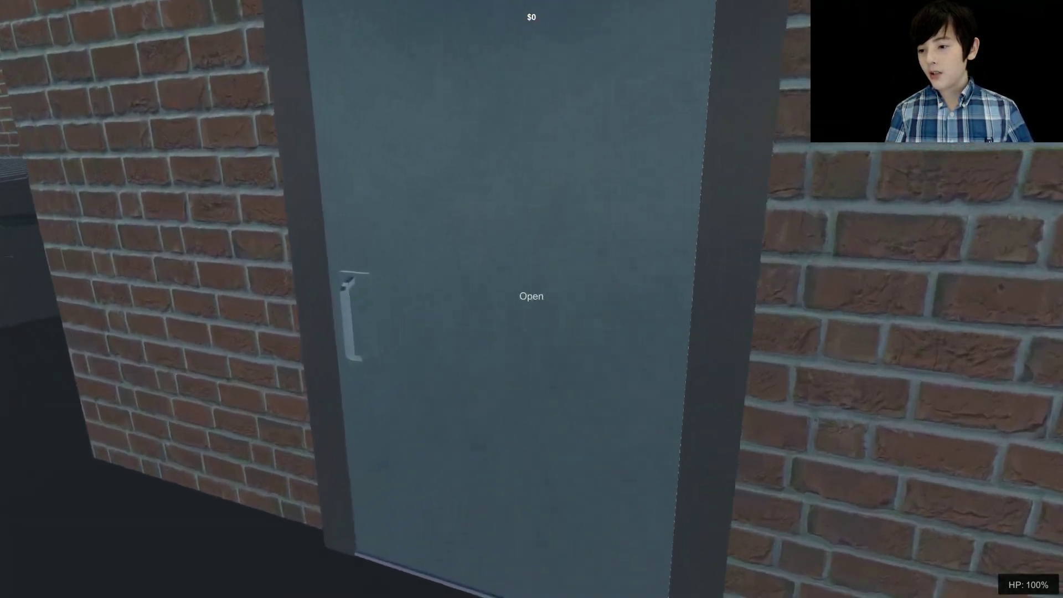
- Go through the box room, climb the ladder, and open the rooftop access door
{"action": "key", "text": "e"}
{"action": "key", "text": "w"}
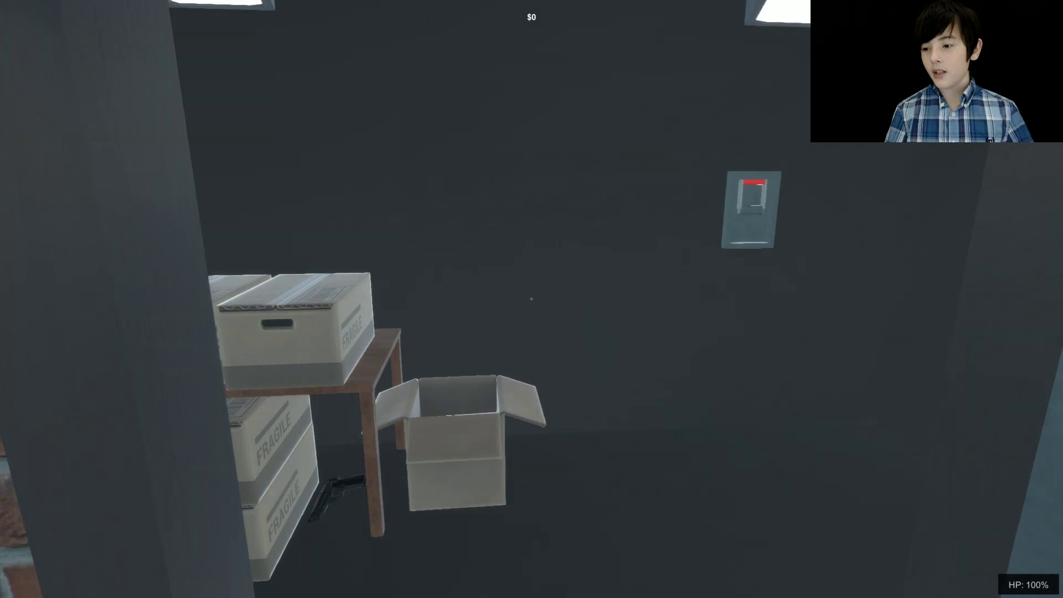
{"action": "key", "text": "w"}
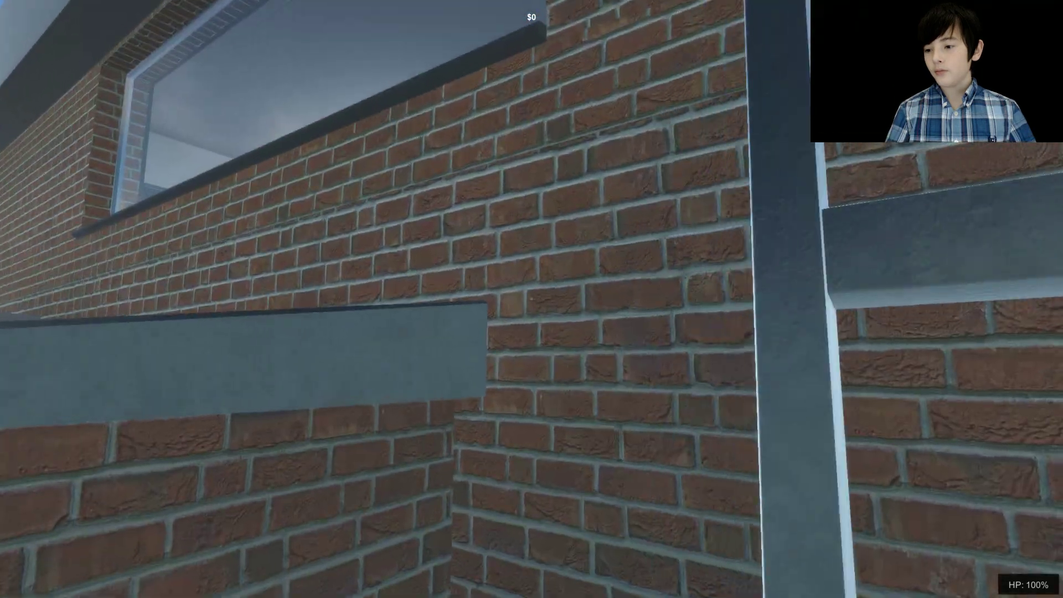
{"action": "key", "text": "w"}
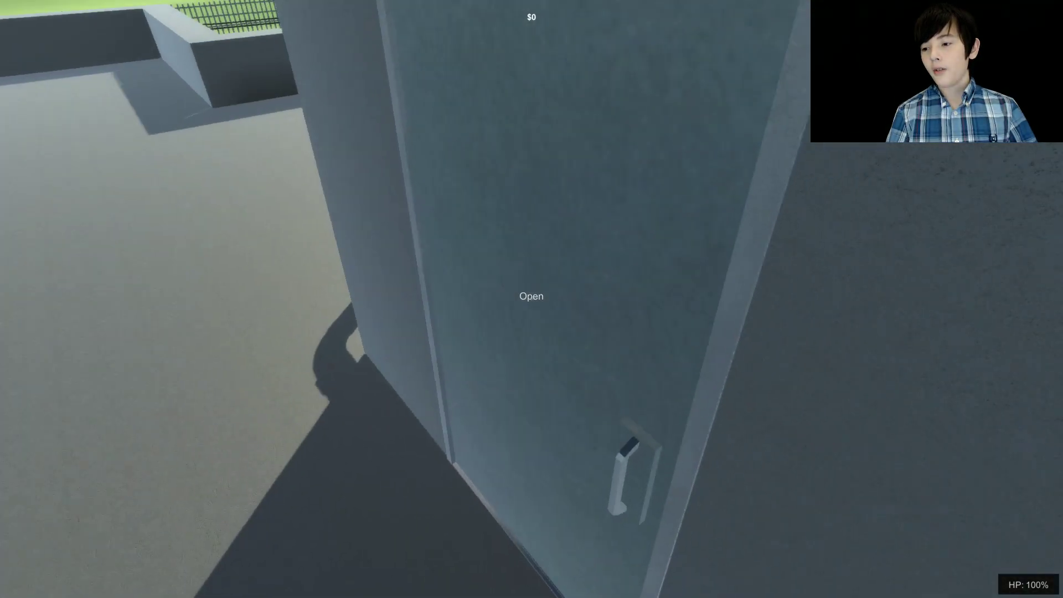
{"action": "key", "text": "e"}
{"action": "key", "text": "w"}
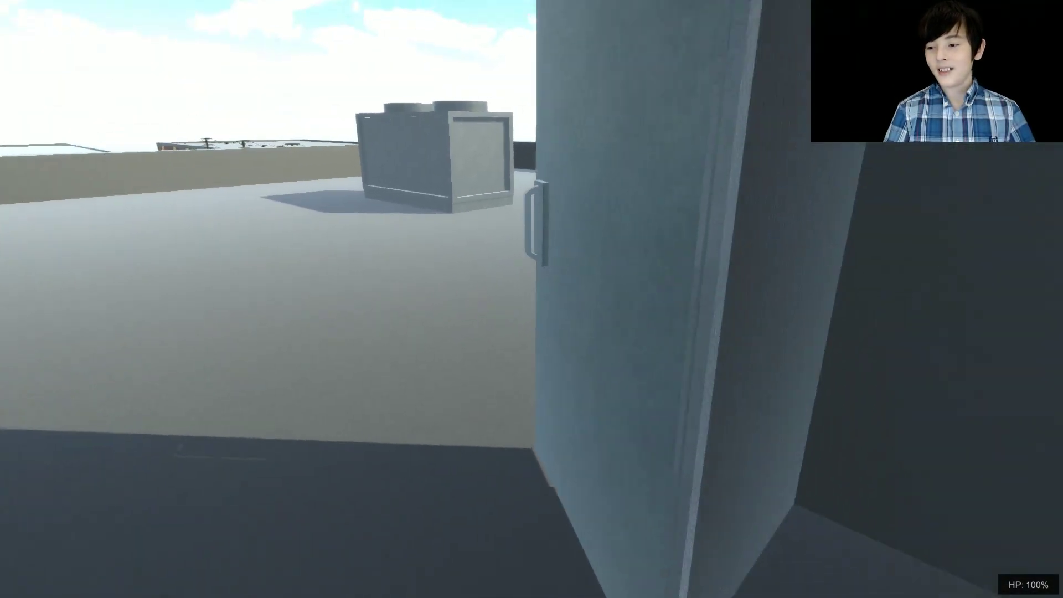
{"action": "key", "text": "w"}
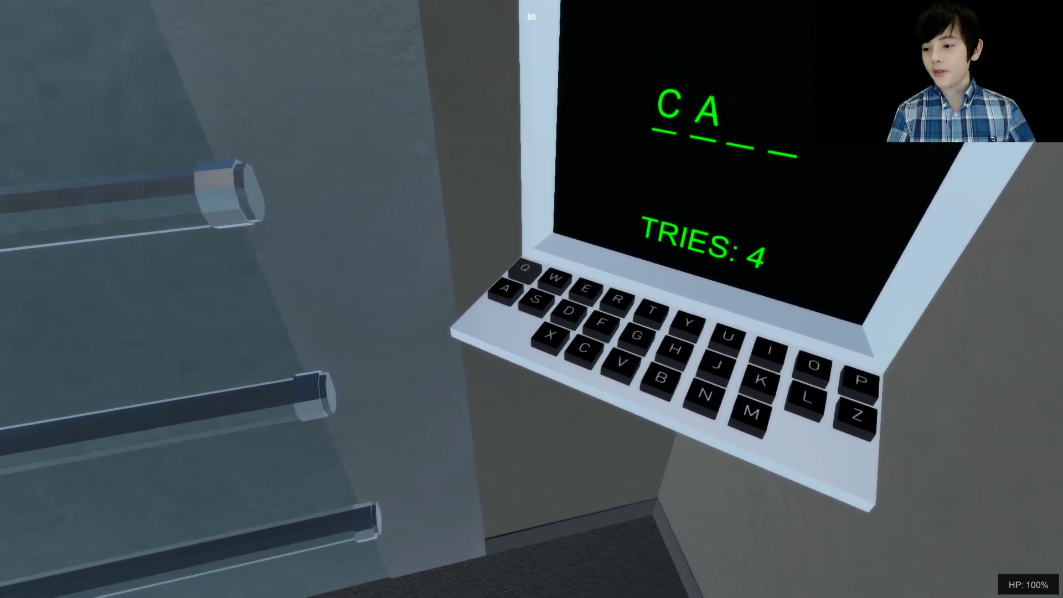
- Guess the letters S, B and N on the vault laptop to crack the password BANK
{"action": "left_click", "coordinate": [532, 299]}
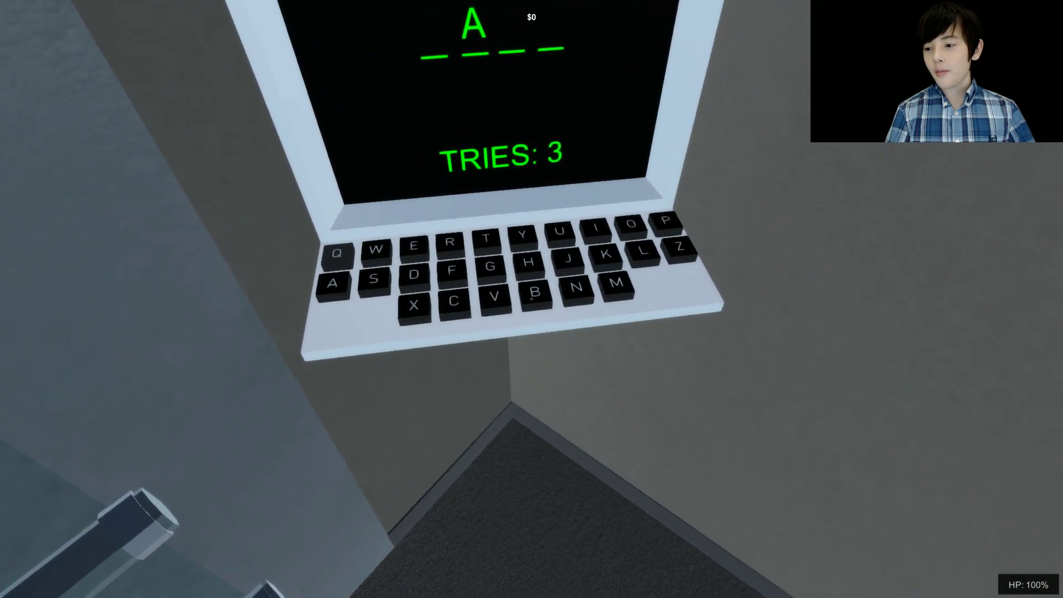
{"action": "left_click", "coordinate": [531, 297]}
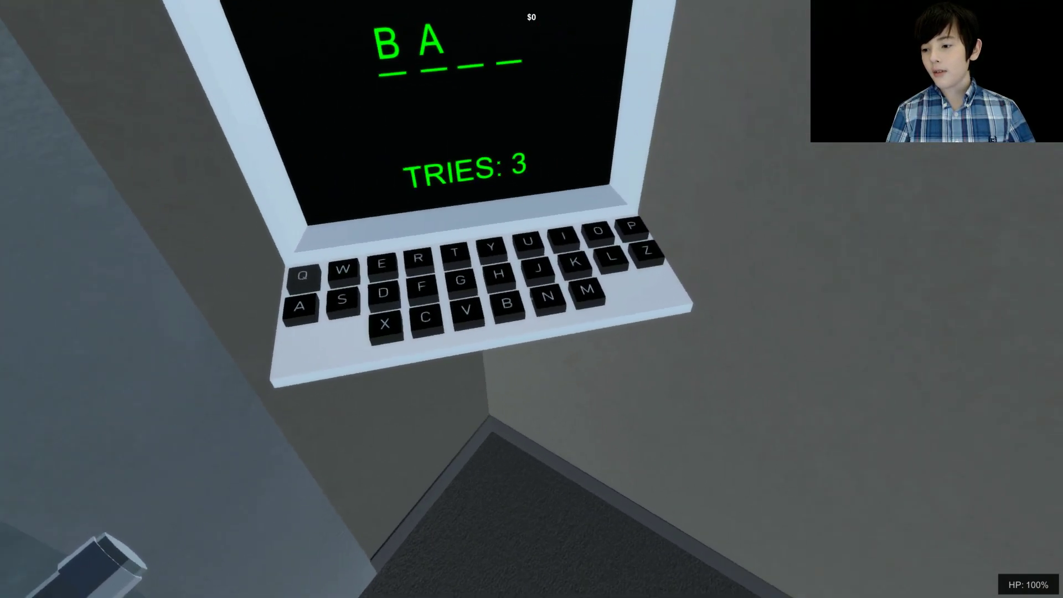
{"action": "left_click", "coordinate": [529, 297]}
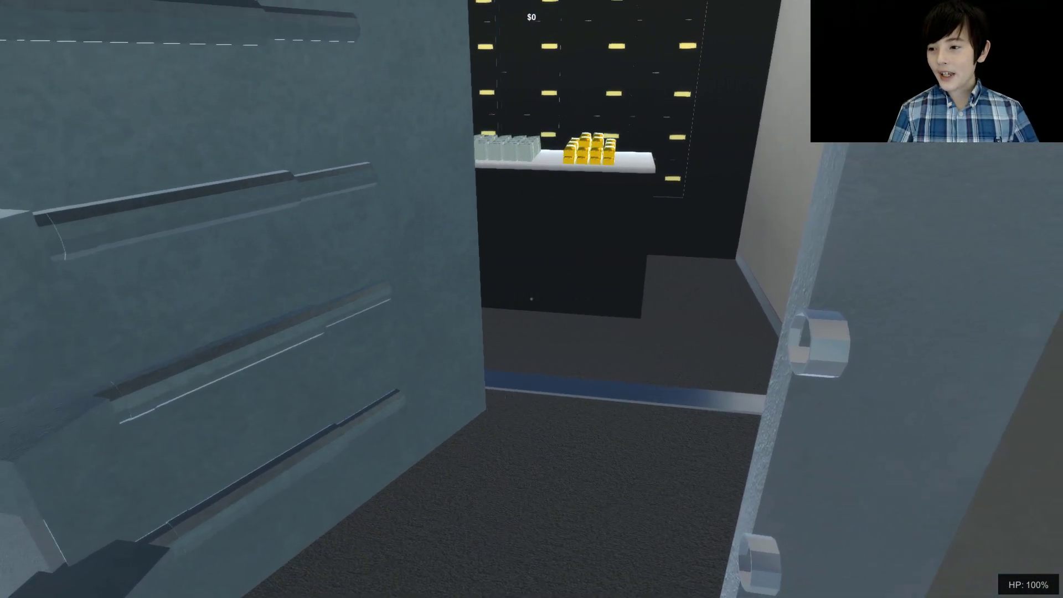
- Step into the vault and take the first cash and the gold bars from the table
{"action": "key", "text": "w"}
{"action": "key", "text": "w"}
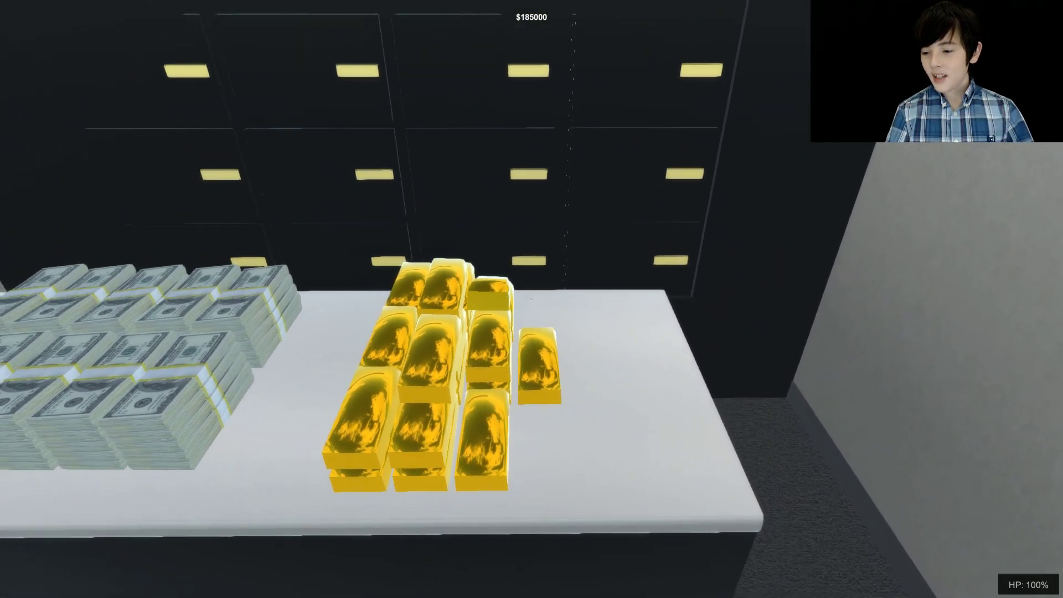
{"action": "left_click", "coordinate": [532, 296]}
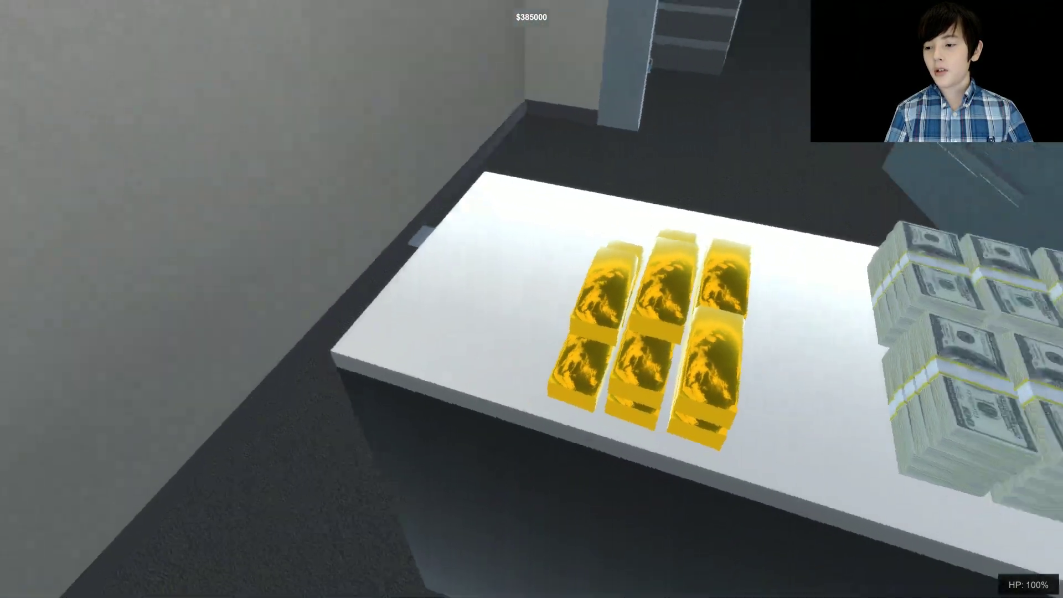
{"action": "left_click", "coordinate": [532, 295]}
{"action": "key", "text": "s"}
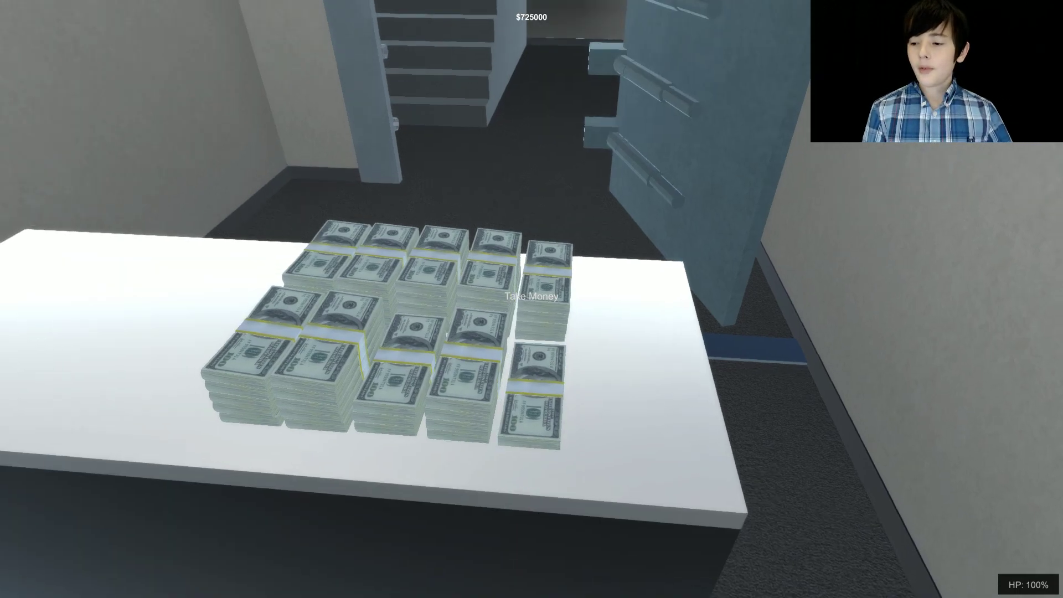
- Take the remaining cash stacks from the vault table, bringing the haul to $935,000
{"action": "left_click", "coordinate": [532, 296]}
{"action": "left_click", "coordinate": [531, 295]}
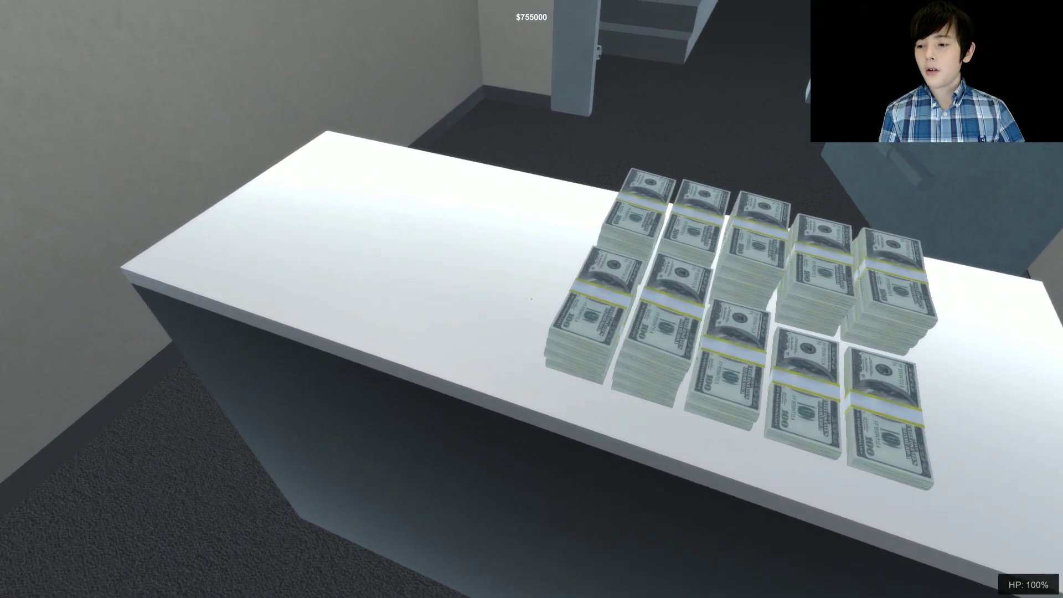
{"action": "left_click", "coordinate": [531, 296]}
{"action": "left_click", "coordinate": [531, 296]}
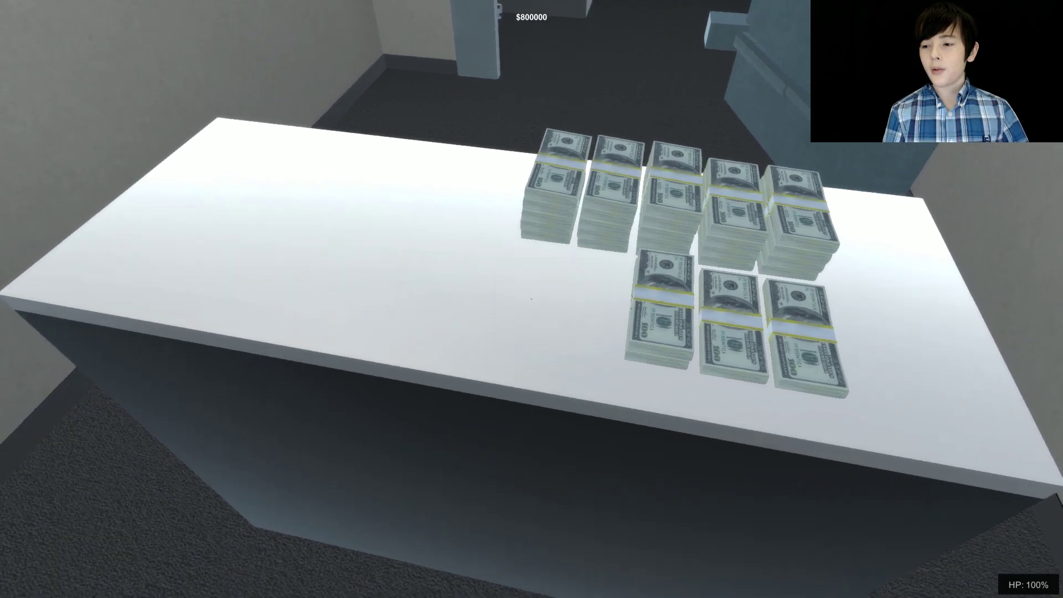
{"action": "left_click", "coordinate": [532, 297]}
{"action": "left_click", "coordinate": [532, 296]}
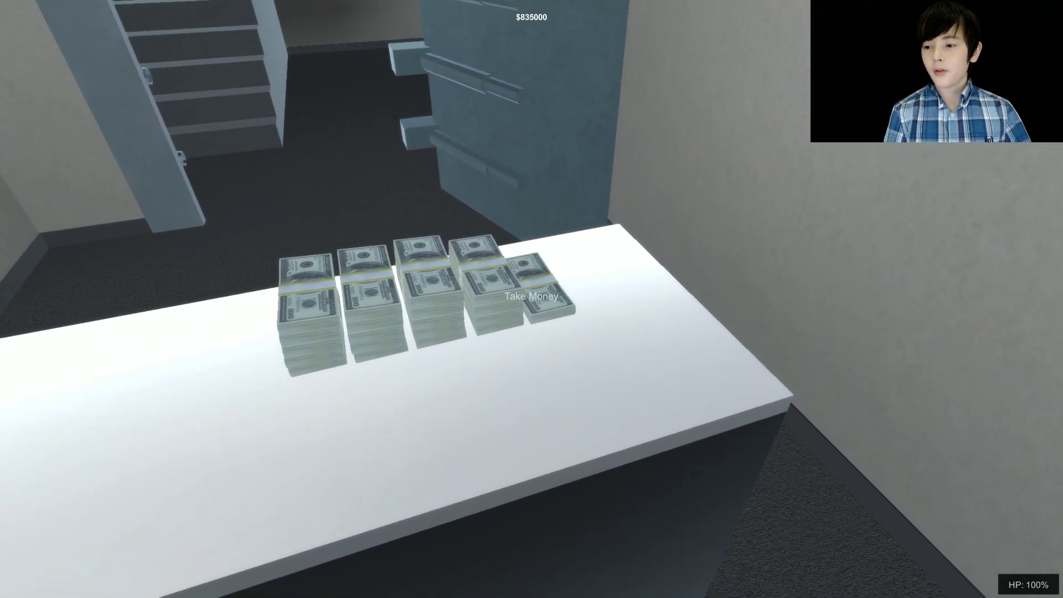
{"action": "left_click", "coordinate": [531, 295]}
{"action": "left_click", "coordinate": [532, 296]}
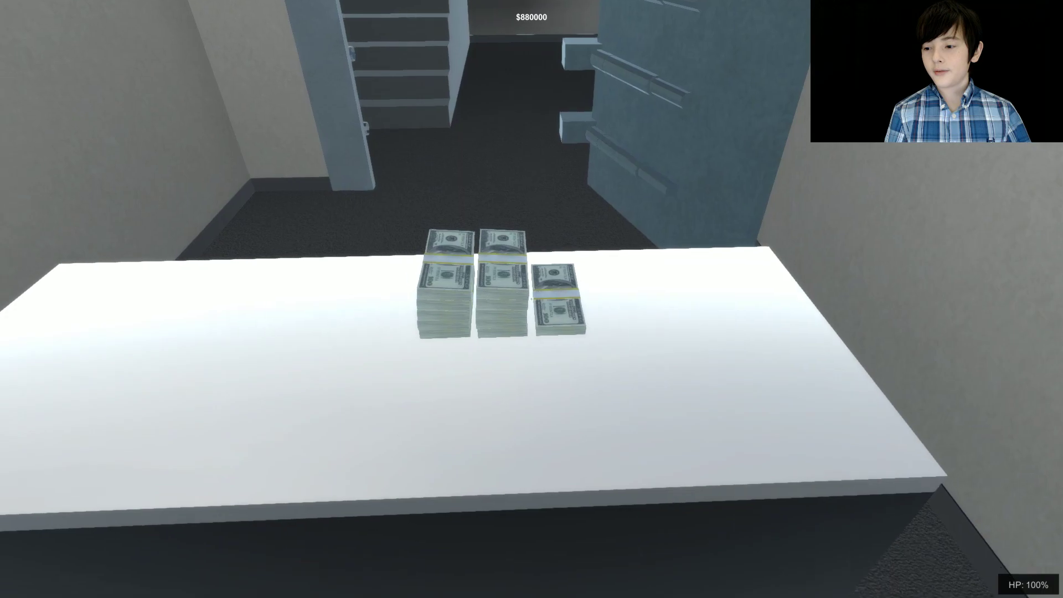
{"action": "left_click", "coordinate": [531, 296]}
{"action": "left_click", "coordinate": [531, 295]}
{"action": "left_click", "coordinate": [532, 296]}
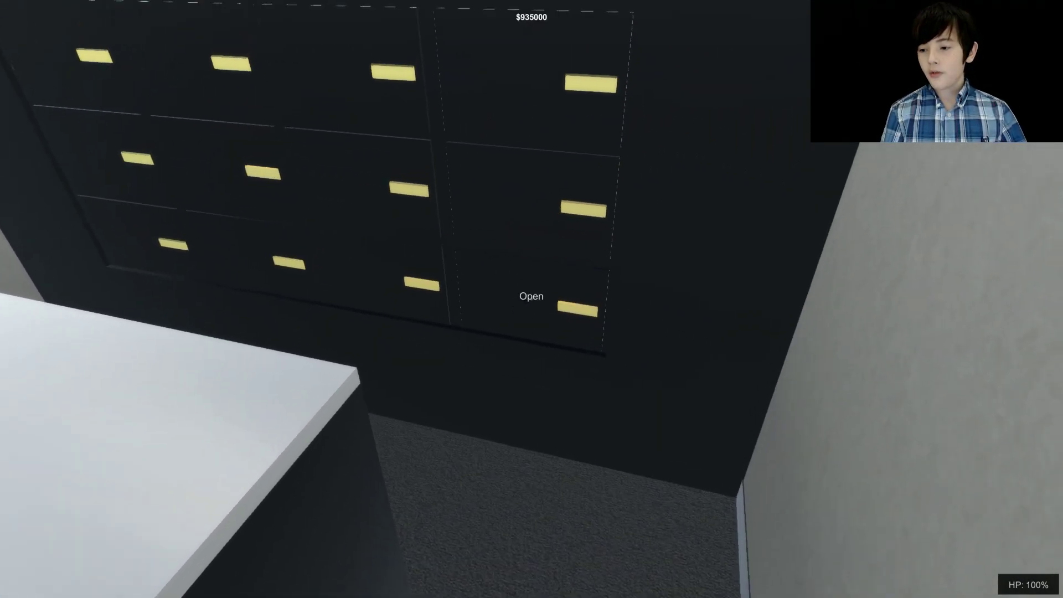
- Open the deposit boxes and take the watches and two gold bars, reaching $1,012,250
{"action": "left_click", "coordinate": [531, 296]}
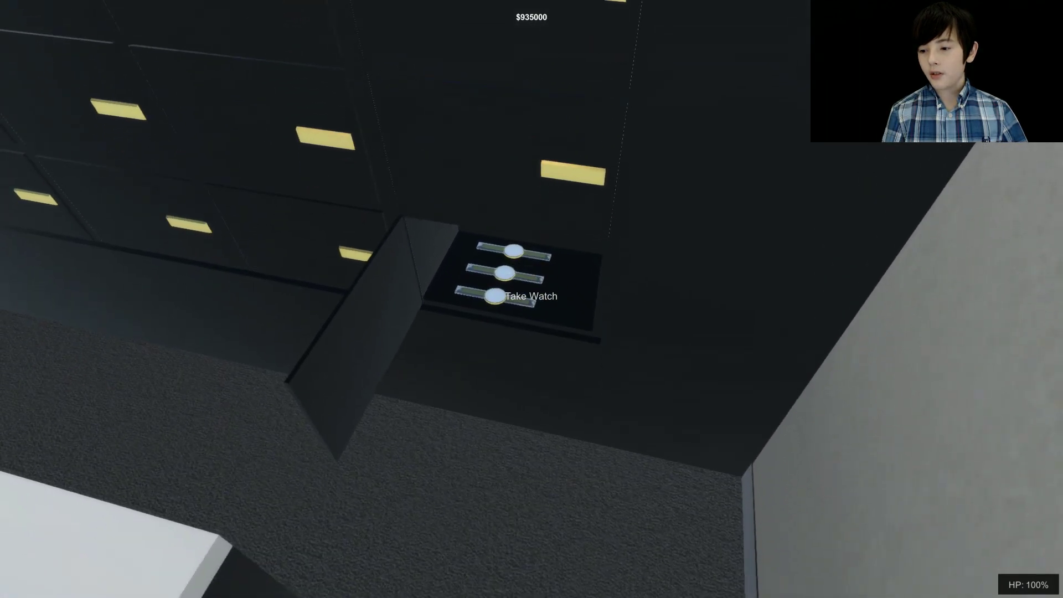
{"action": "left_click", "coordinate": [532, 295]}
{"action": "left_click", "coordinate": [531, 296]}
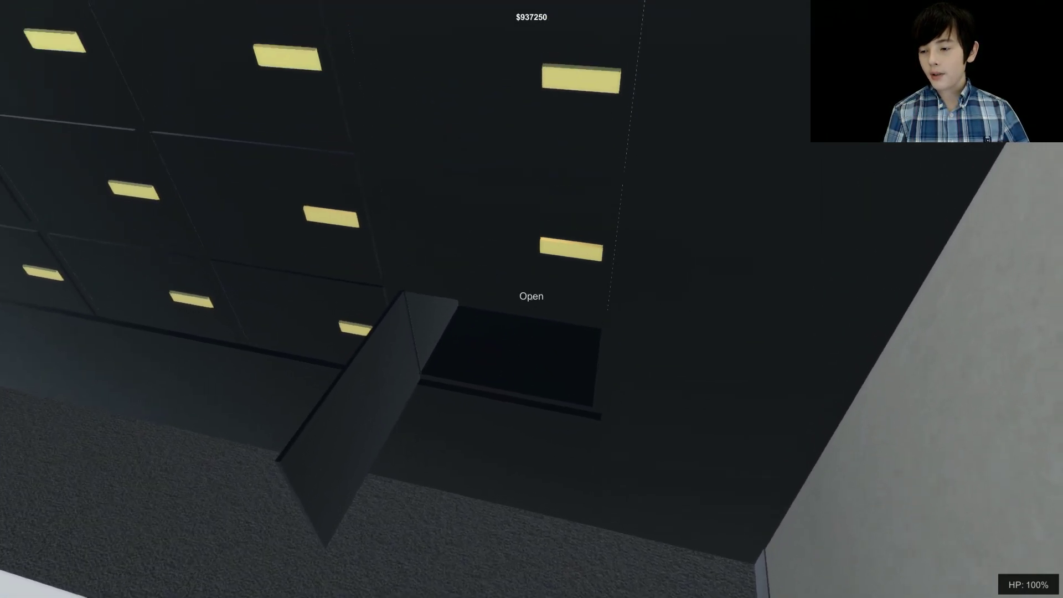
{"action": "left_click", "coordinate": [532, 295]}
{"action": "left_click", "coordinate": [531, 296]}
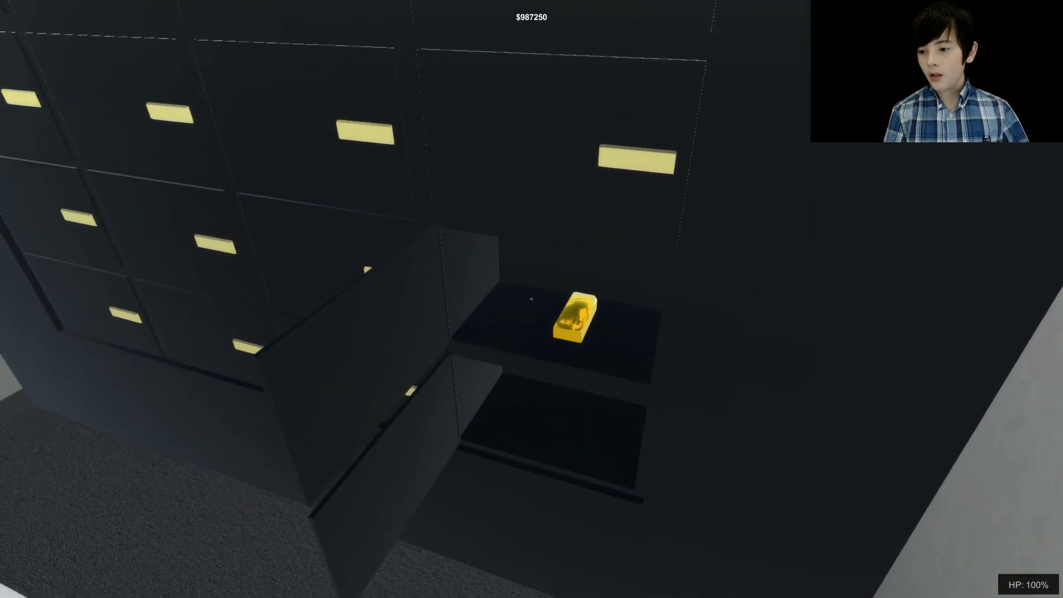
{"action": "left_click", "coordinate": [531, 296]}
{"action": "left_click", "coordinate": [531, 296]}
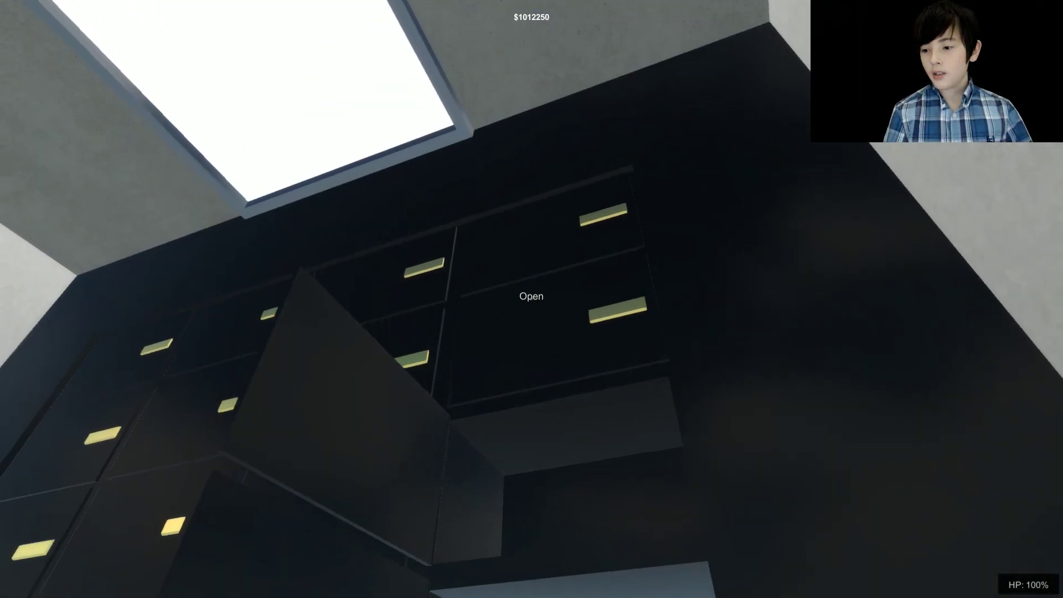
{"action": "left_click", "coordinate": [531, 296]}
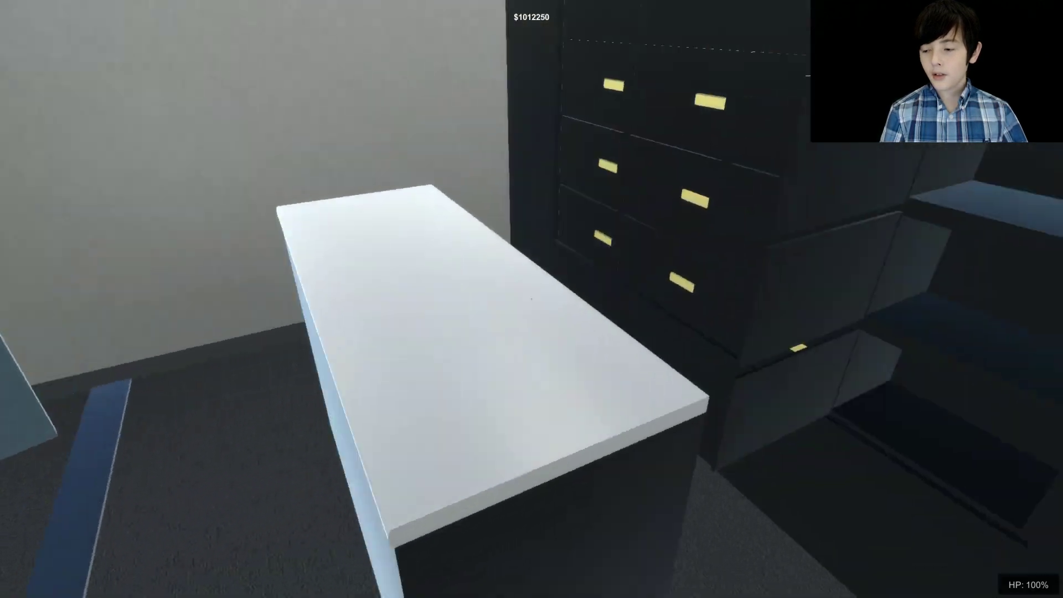
- Climb the vault stairs, go out the rooftop door, and drop over the roof edge
{"action": "key", "text": "w"}
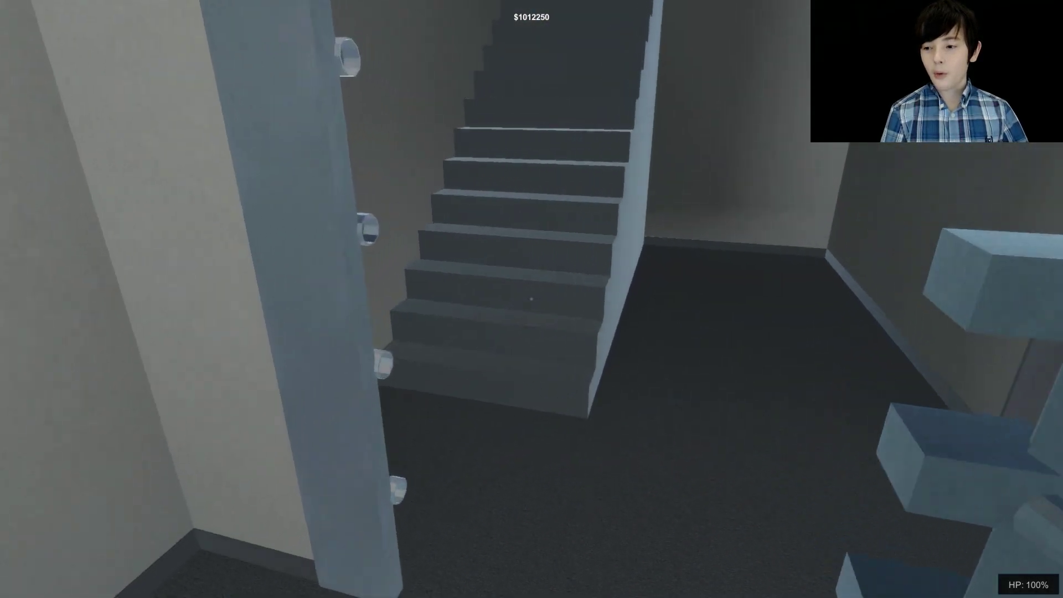
{"action": "key", "text": "w"}
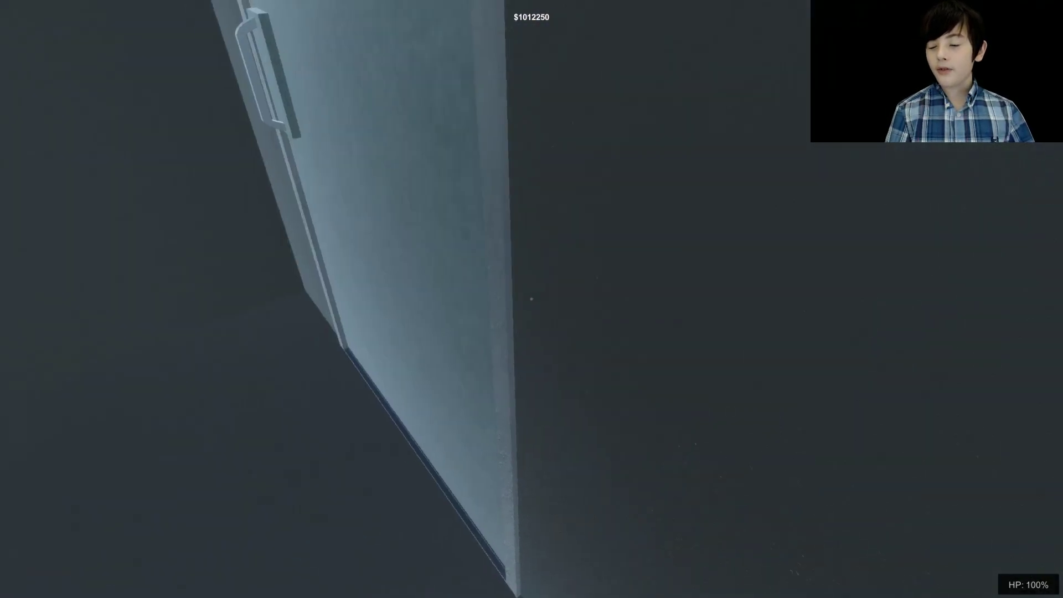
{"action": "key", "text": "e"}
{"action": "key", "text": "w"}
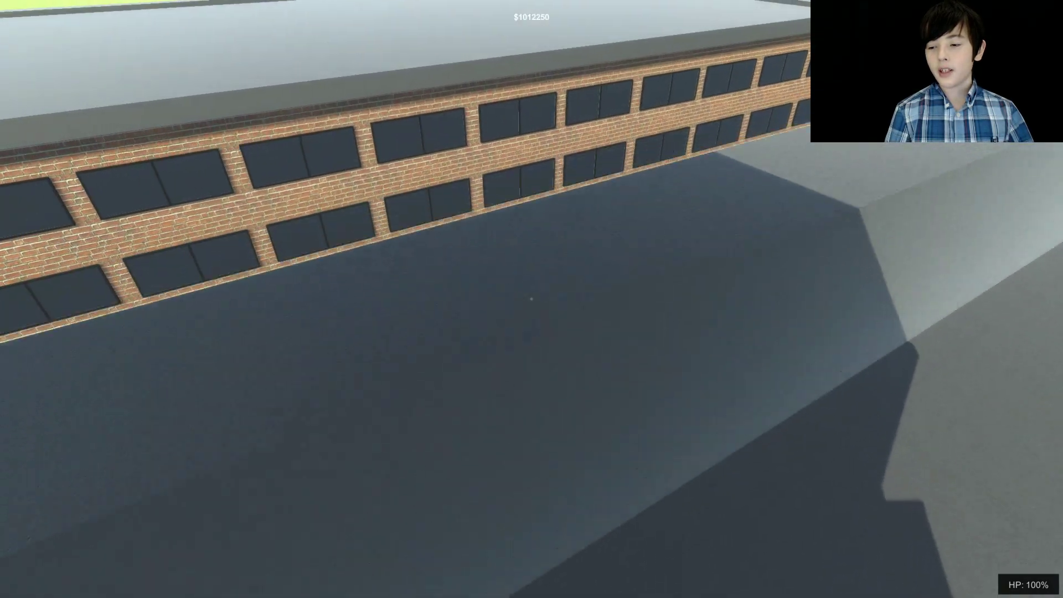
{"action": "key", "text": "w"}
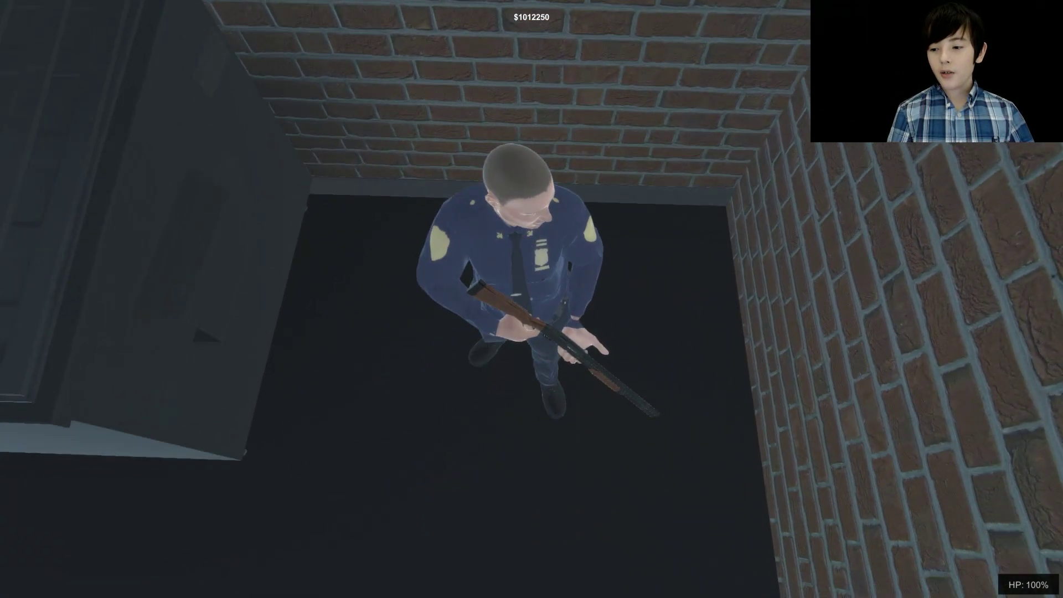
- Dodge the shotgun officer through the alley and courtyard and reach the black getaway car
{"action": "key", "text": "s"}
{"action": "key", "text": "w"}
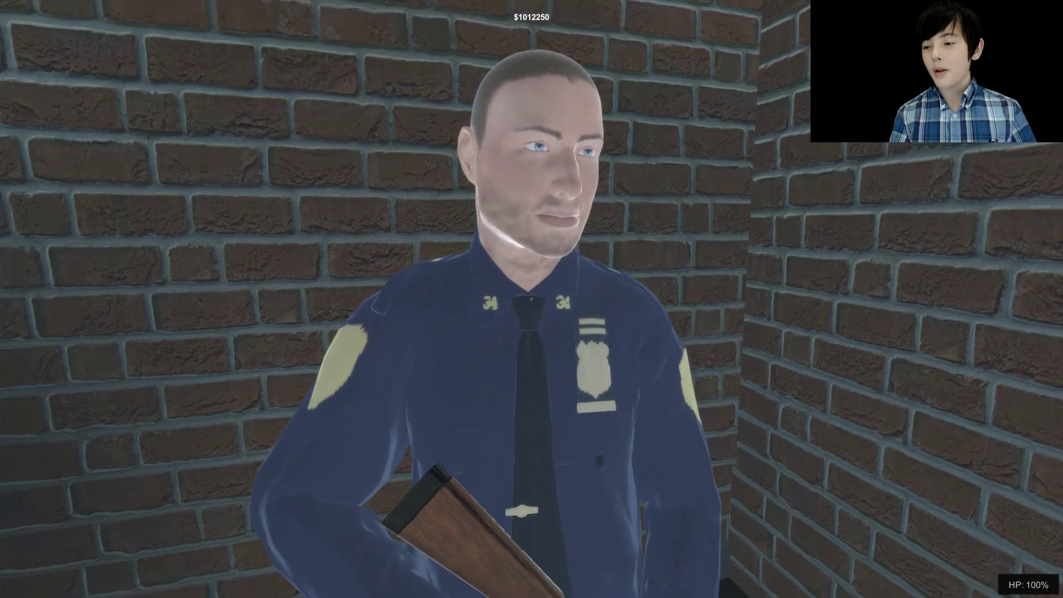
{"action": "key", "text": "s"}
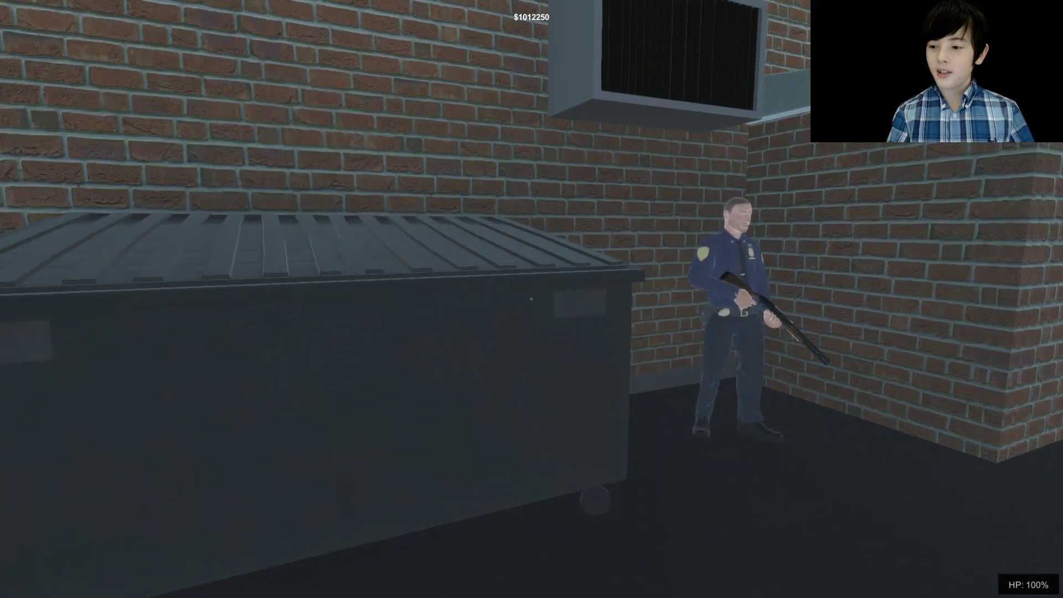
{"action": "key", "text": "w"}
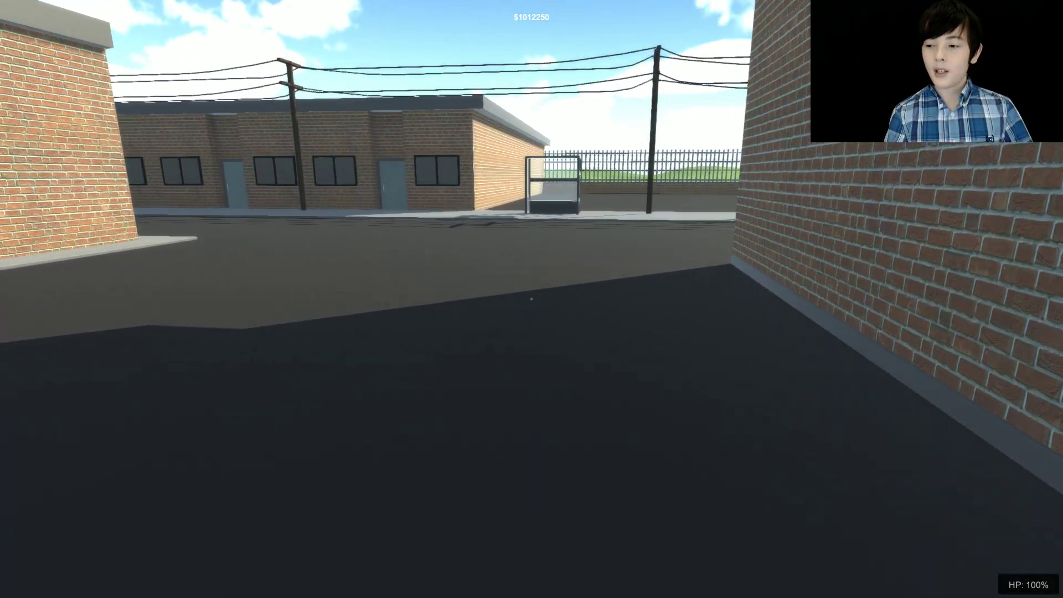
{"action": "key", "text": "w"}
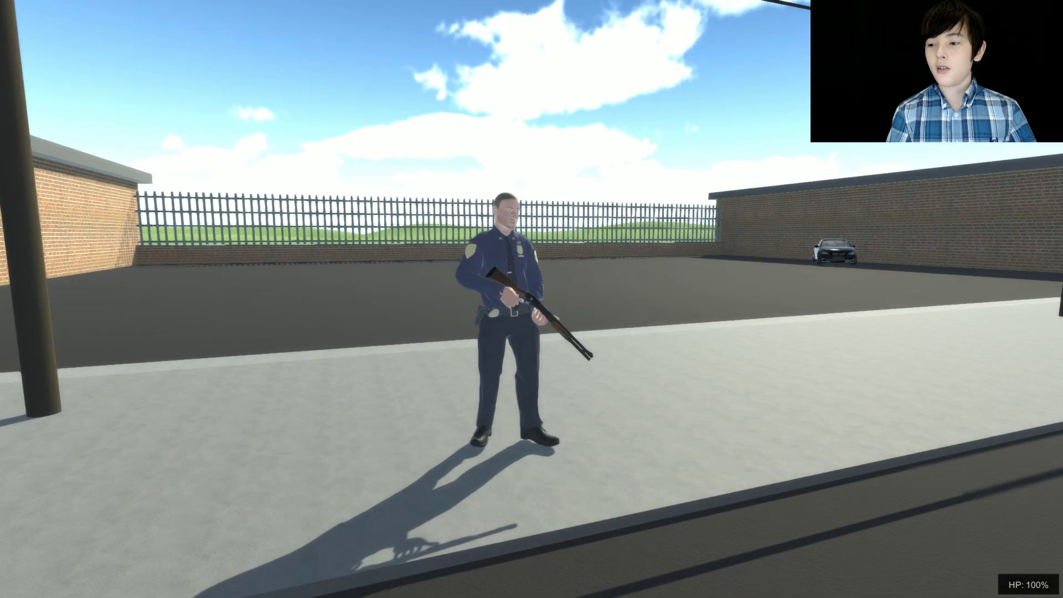
{"action": "key", "text": "w"}
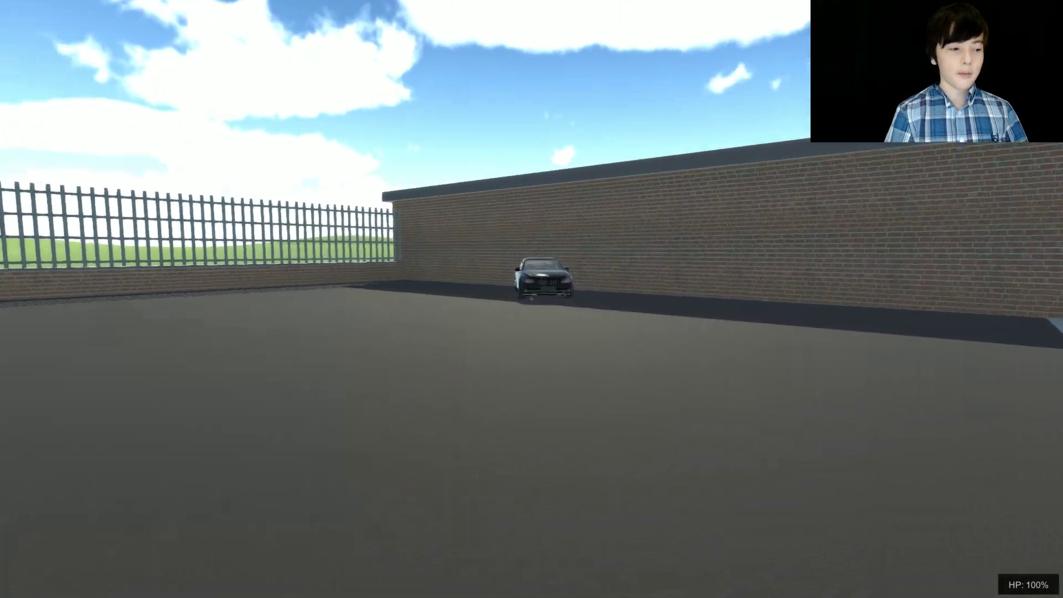
{"action": "key", "text": "w"}
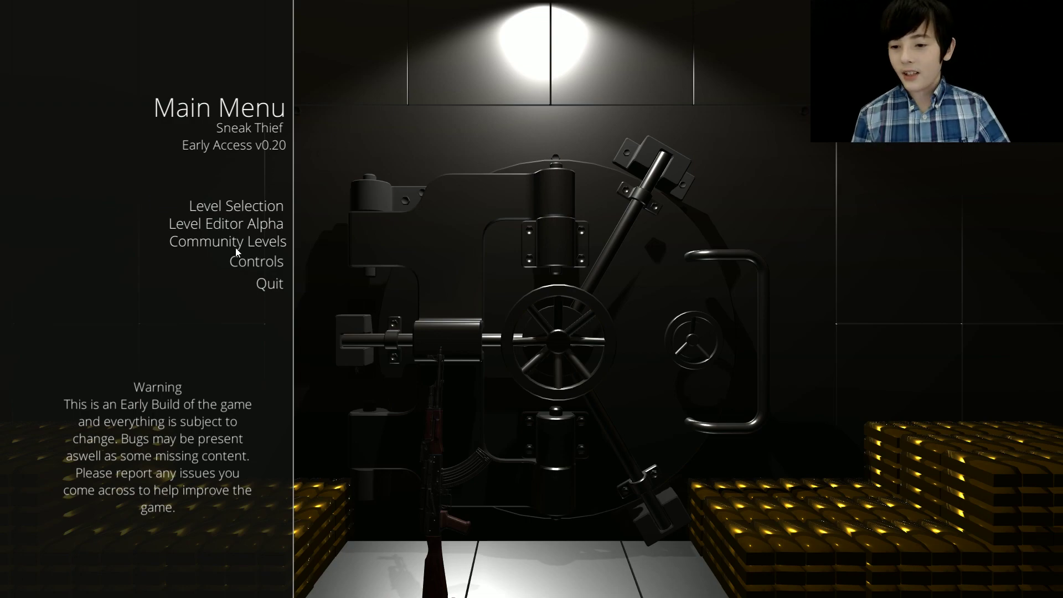
- Choose Level Selection on the Main Menu
{"action": "left_click", "coordinate": [235, 204]}
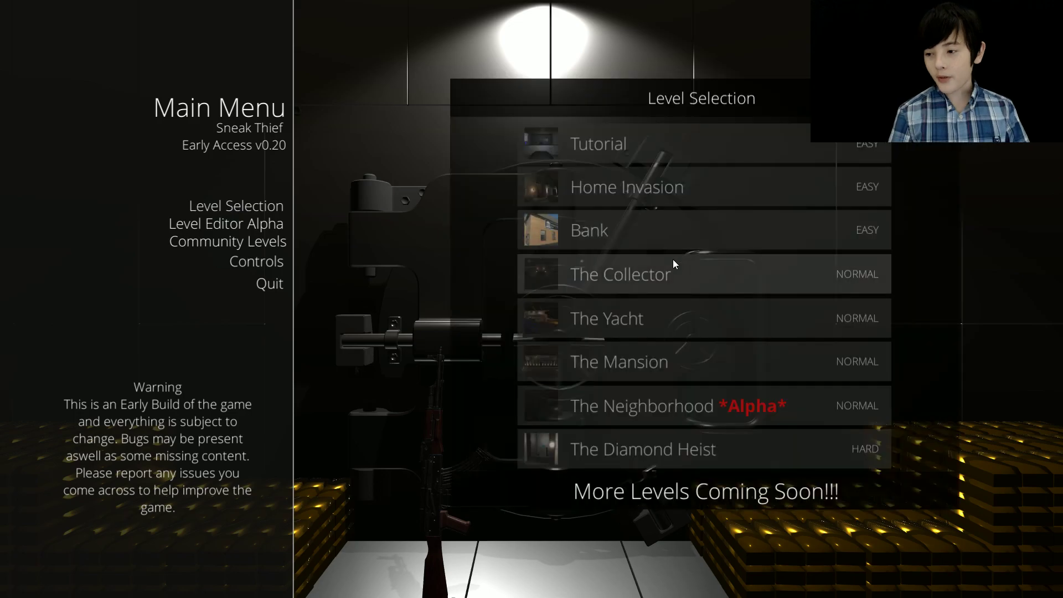